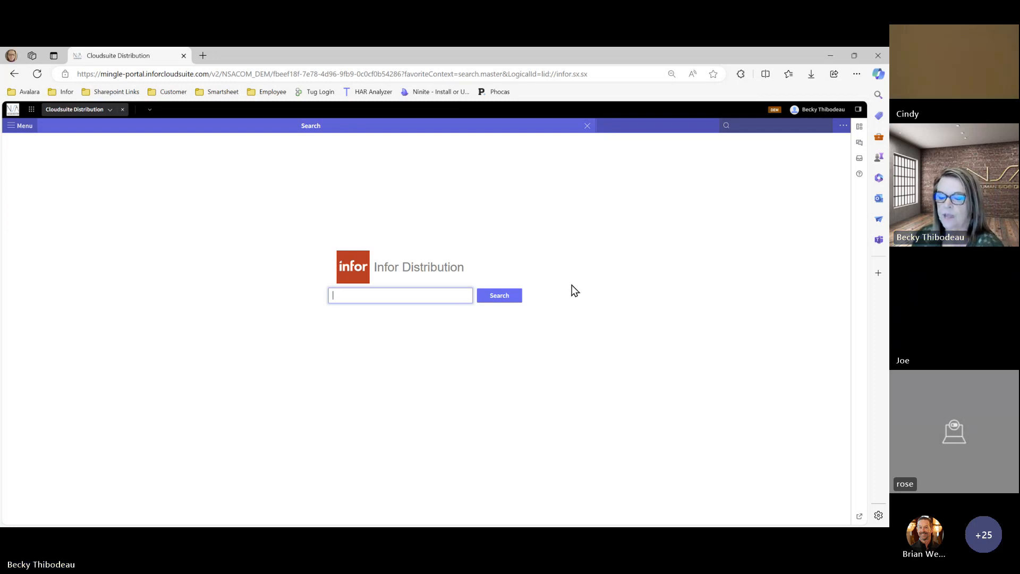
- Open the SM Reports list under Sales Manager
{"action": "left_click", "coordinate": [23, 127]}
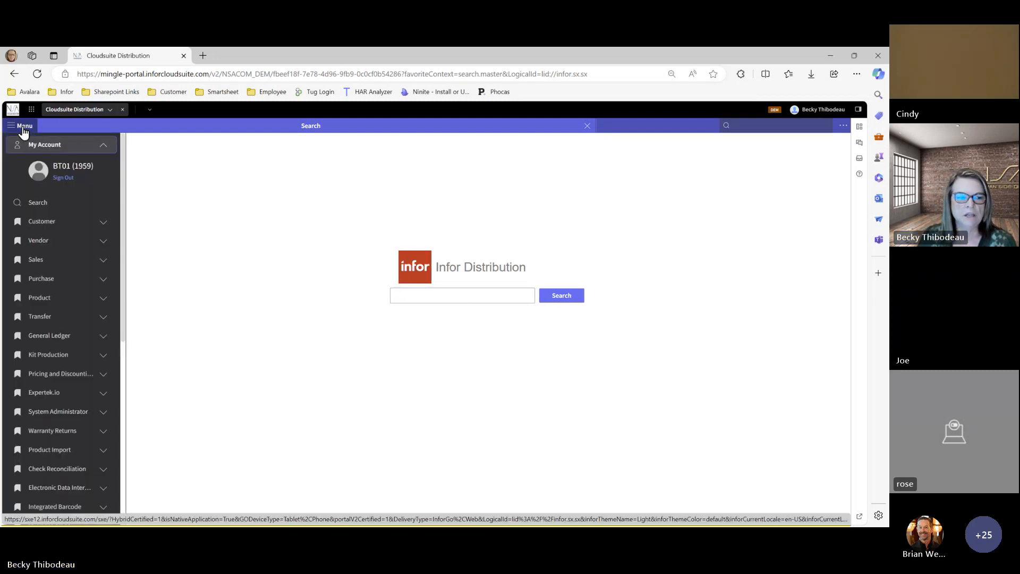
{"action": "scroll", "coordinate": [29, 328], "scroll_direction": "down", "scroll_amount": 3}
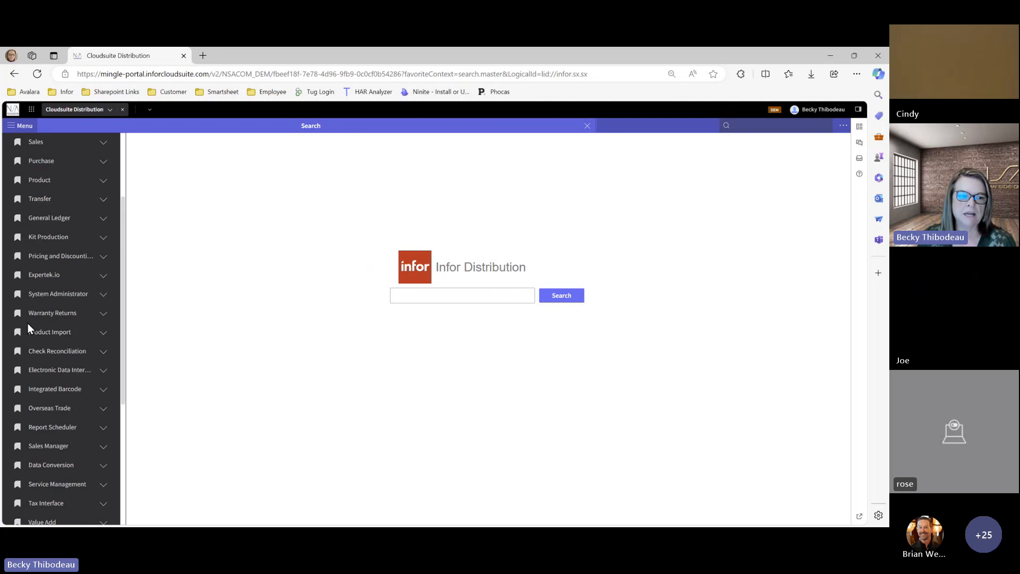
{"action": "scroll", "coordinate": [37, 305], "scroll_direction": "down", "scroll_amount": 2}
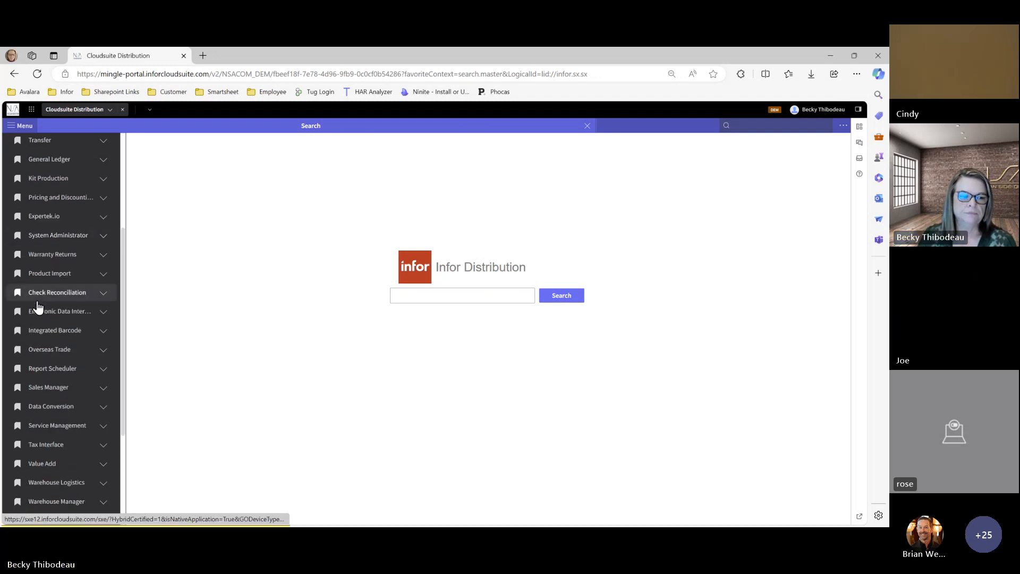
{"action": "left_click", "coordinate": [44, 388]}
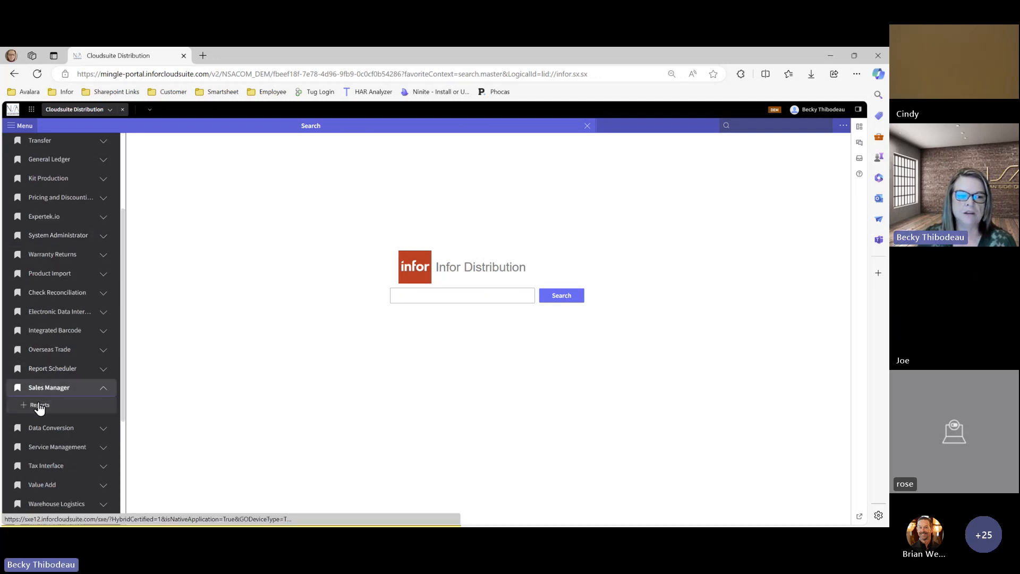
{"action": "left_click", "coordinate": [39, 406]}
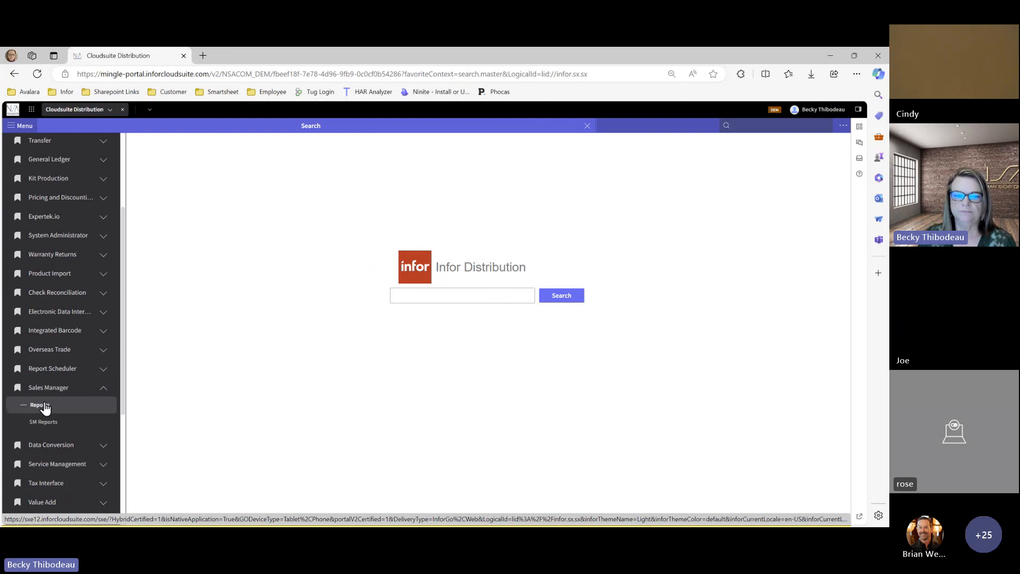
{"action": "left_click", "coordinate": [68, 425]}
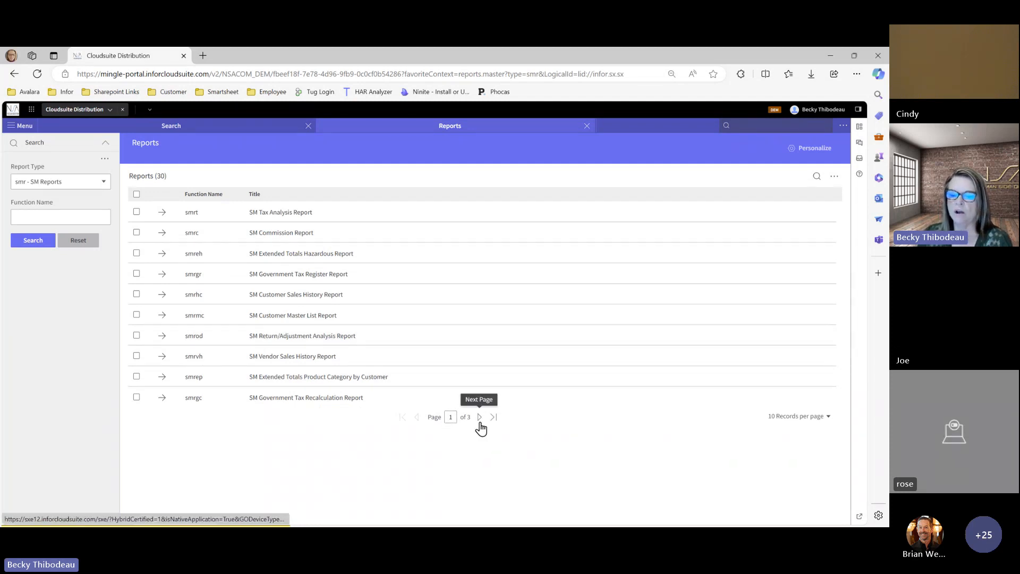
- Search the reports list for "rebate" and open the SM Rebate Report (smror)
{"action": "left_click", "coordinate": [817, 175]}
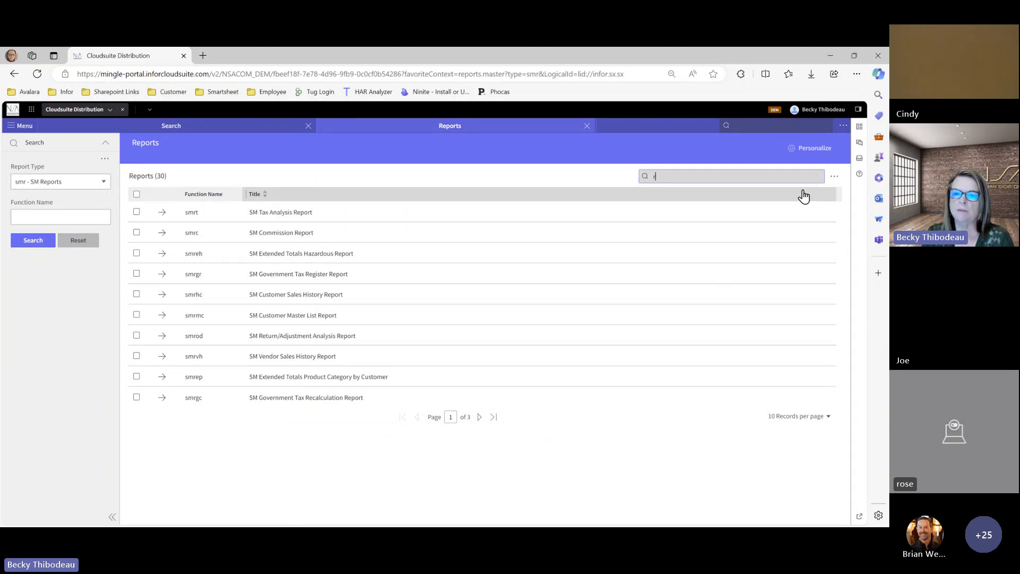
{"action": "type", "text": "rebate"}
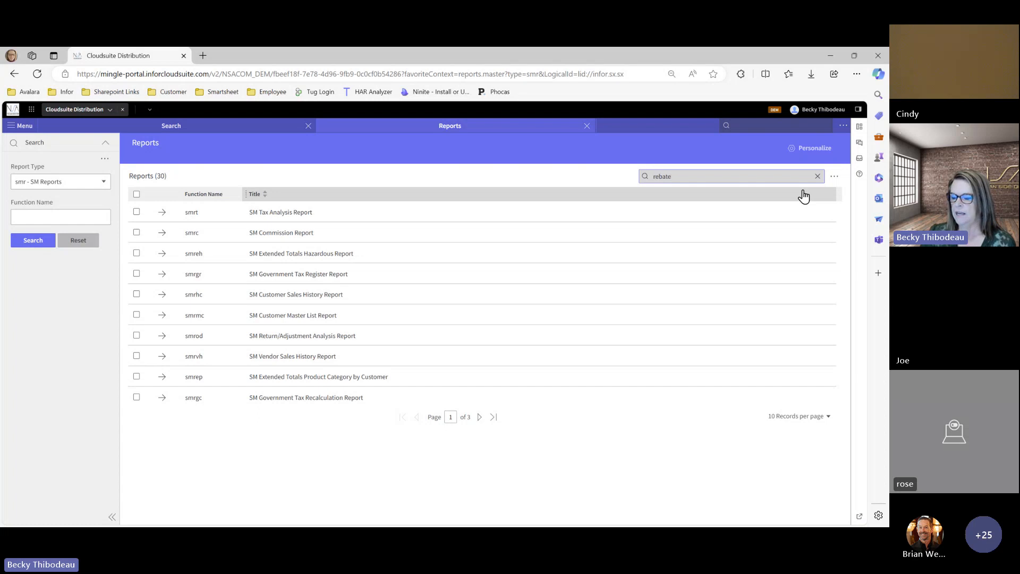
{"action": "key", "text": "Return"}
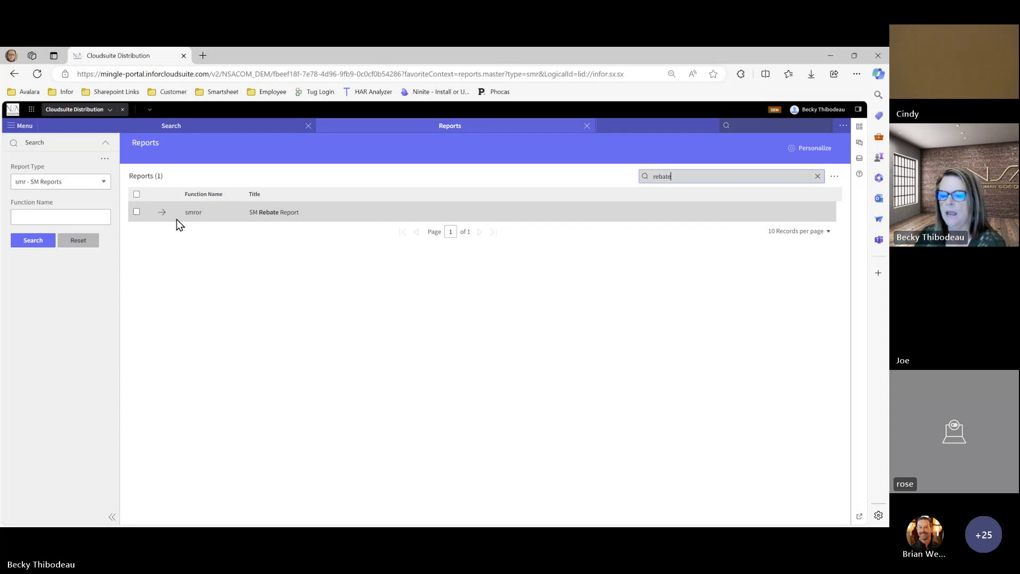
{"action": "left_click", "coordinate": [163, 214]}
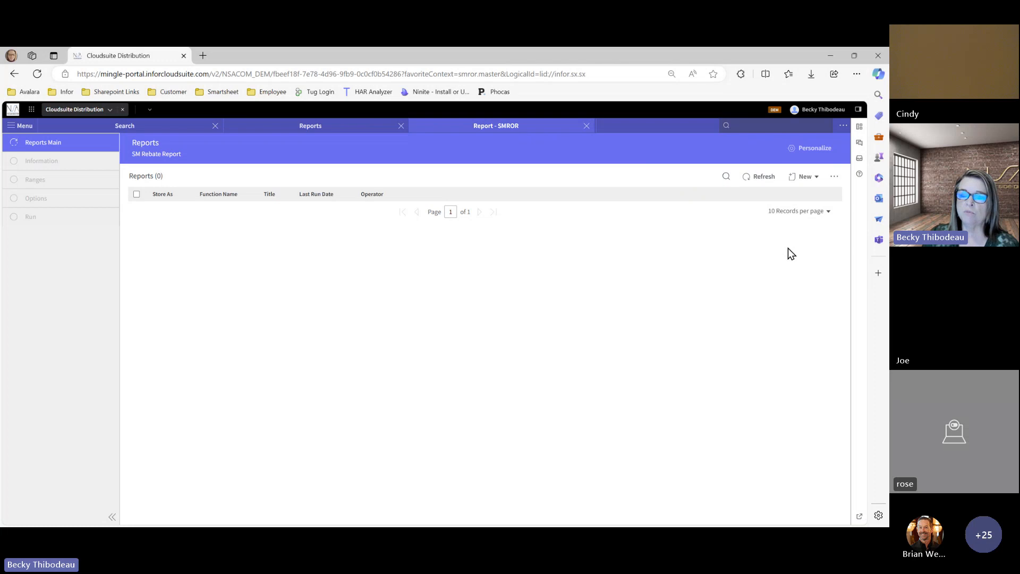
- Read the Smart Help on the SM Rebate Report's ranges and options, and close the help pane
{"action": "left_click", "coordinate": [859, 177]}
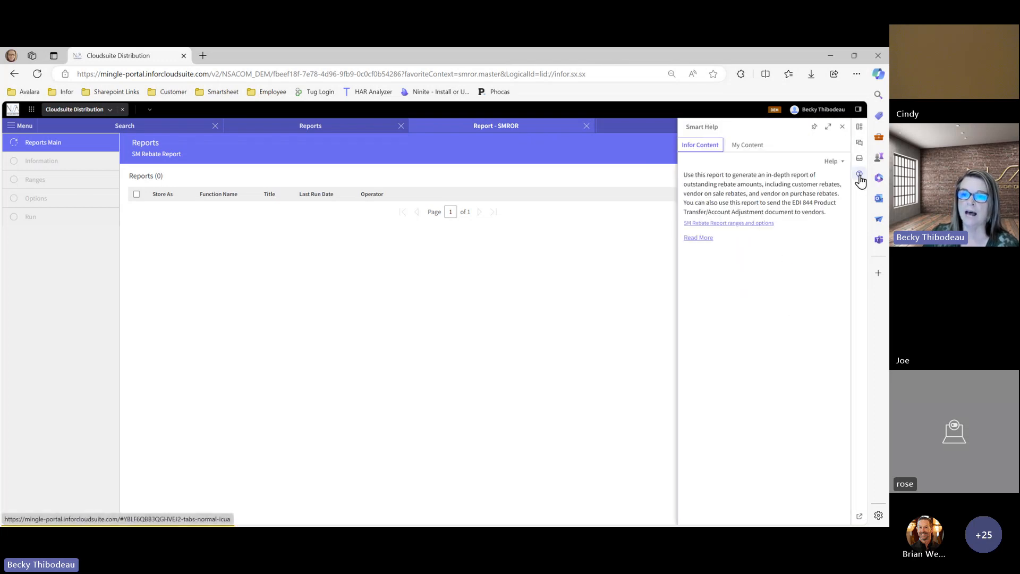
{"action": "left_click", "coordinate": [757, 224]}
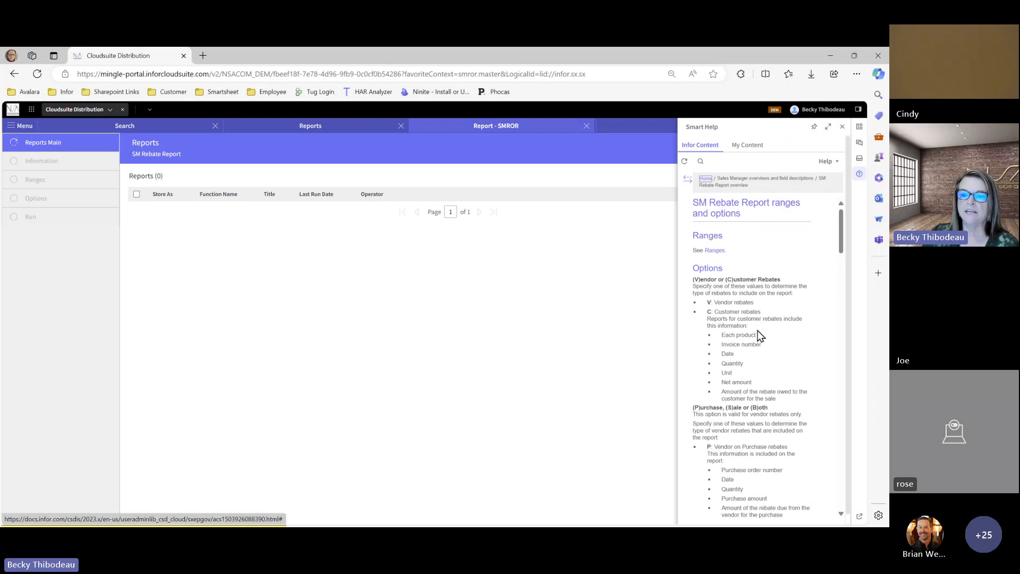
{"action": "scroll", "coordinate": [759, 334], "scroll_direction": "down", "scroll_amount": 6}
{"action": "scroll", "coordinate": [758, 332], "scroll_direction": "down", "scroll_amount": 10}
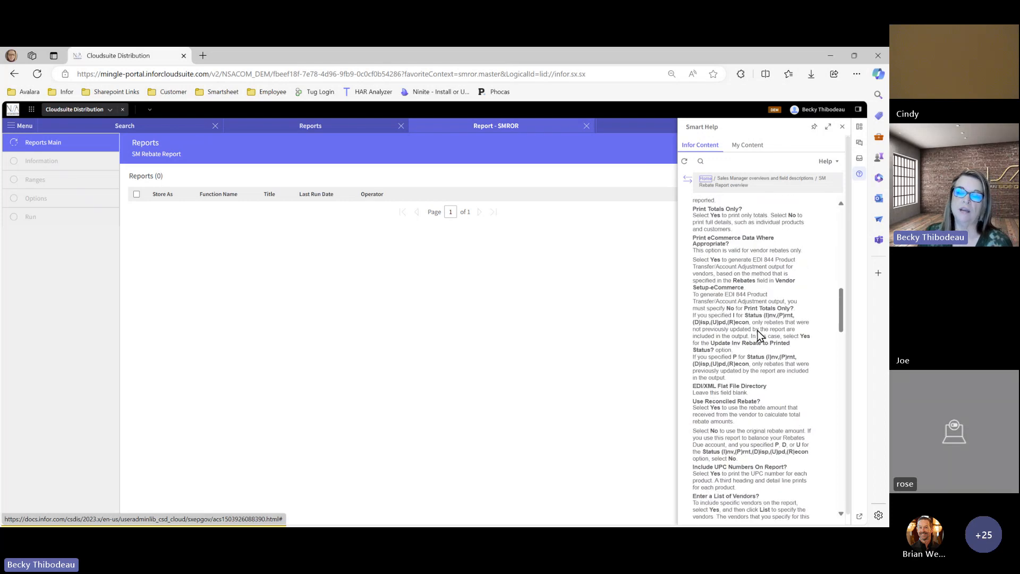
{"action": "scroll", "coordinate": [753, 329], "scroll_direction": "down", "scroll_amount": 10}
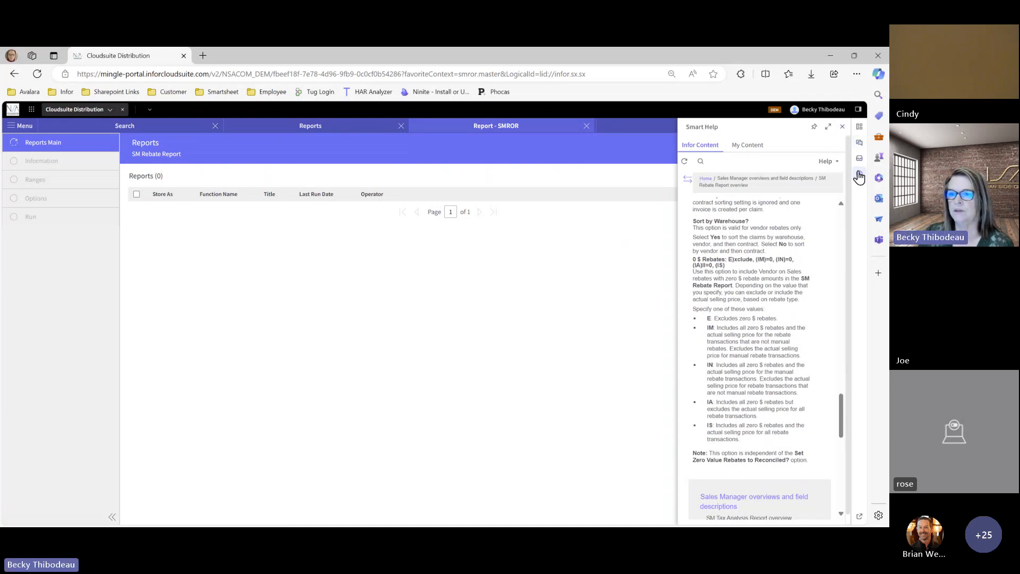
{"action": "left_click", "coordinate": [860, 128]}
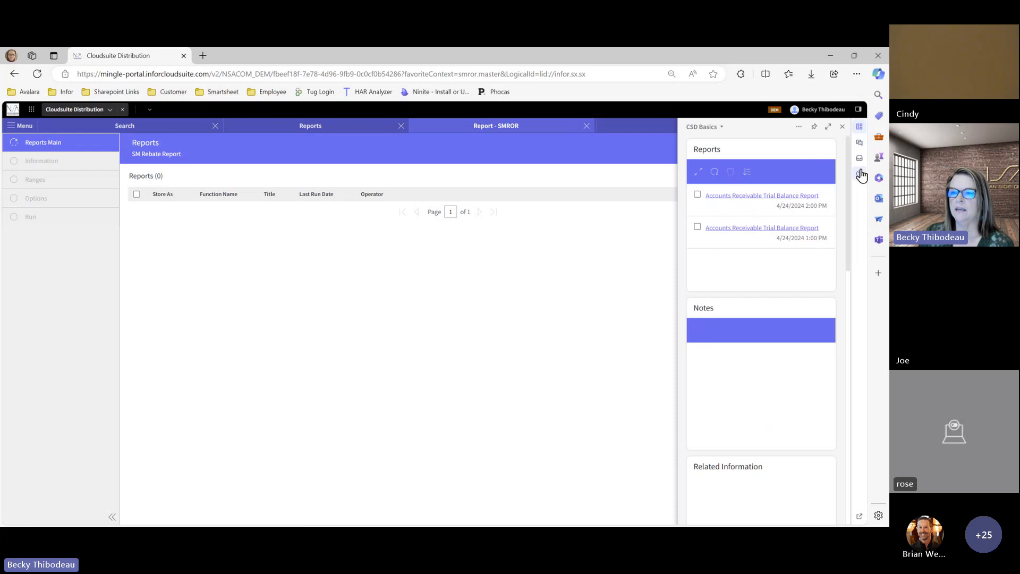
{"action": "left_click", "coordinate": [861, 128]}
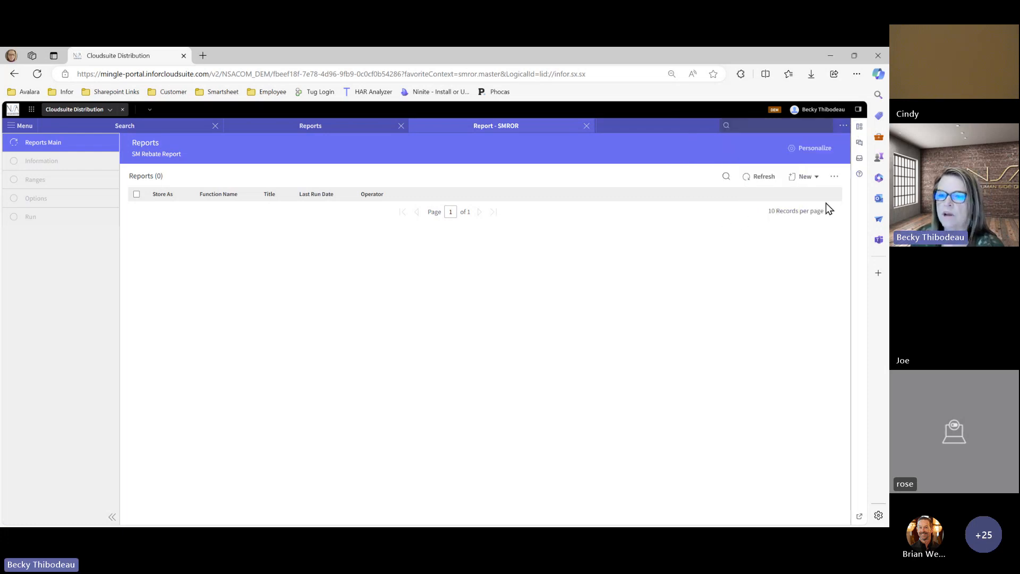
- Create a new One Time rebate report with the print type set to View, and continue to its ranges
{"action": "left_click", "coordinate": [809, 182]}
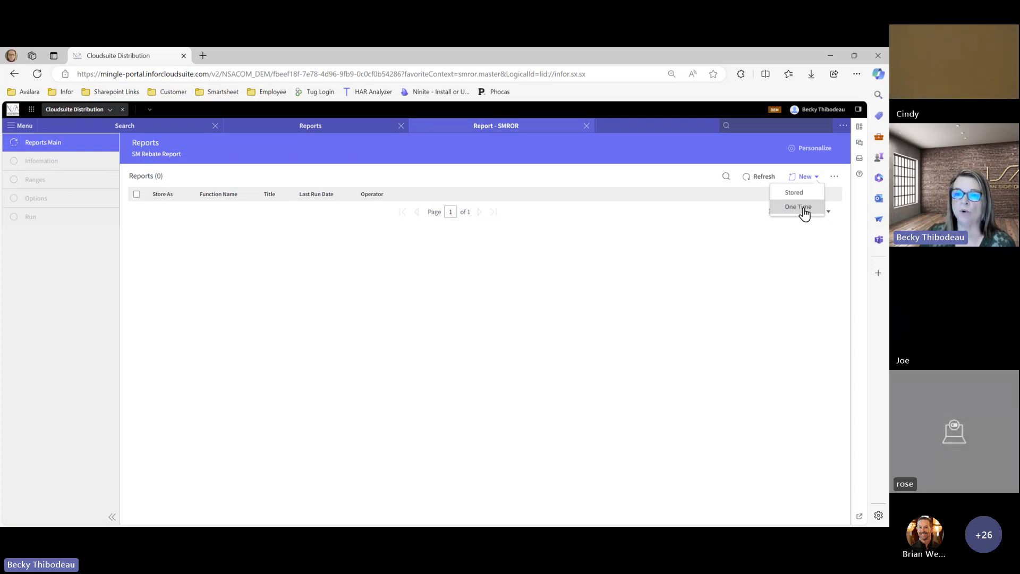
{"action": "left_click", "coordinate": [803, 208]}
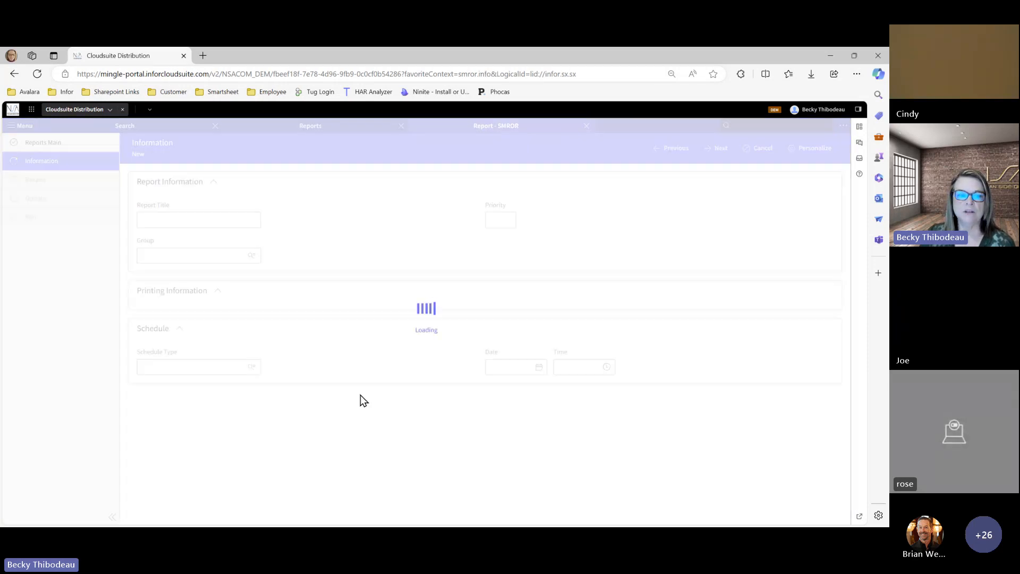
{"action": "left_click", "coordinate": [198, 330]}
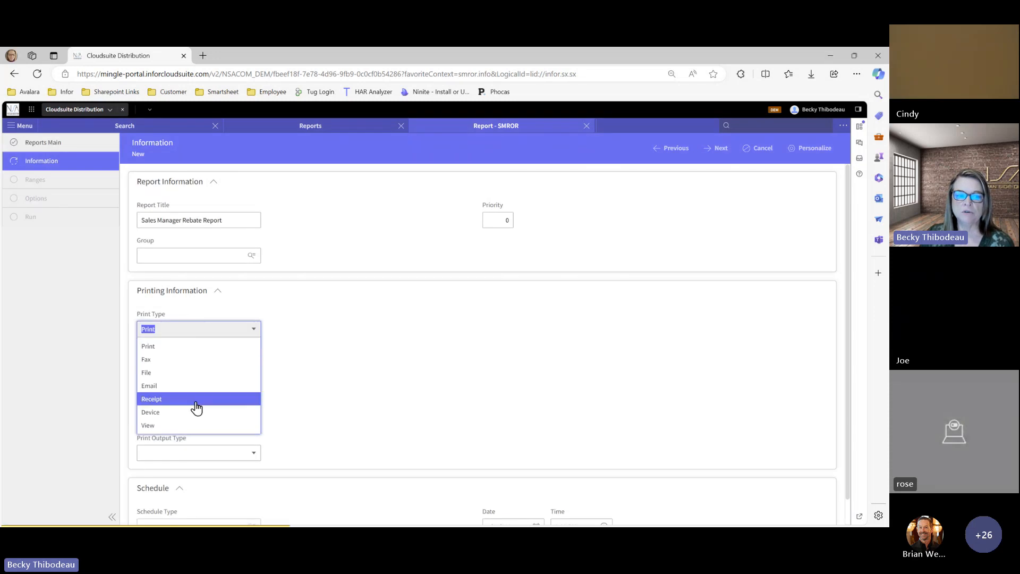
{"action": "left_click", "coordinate": [196, 425]}
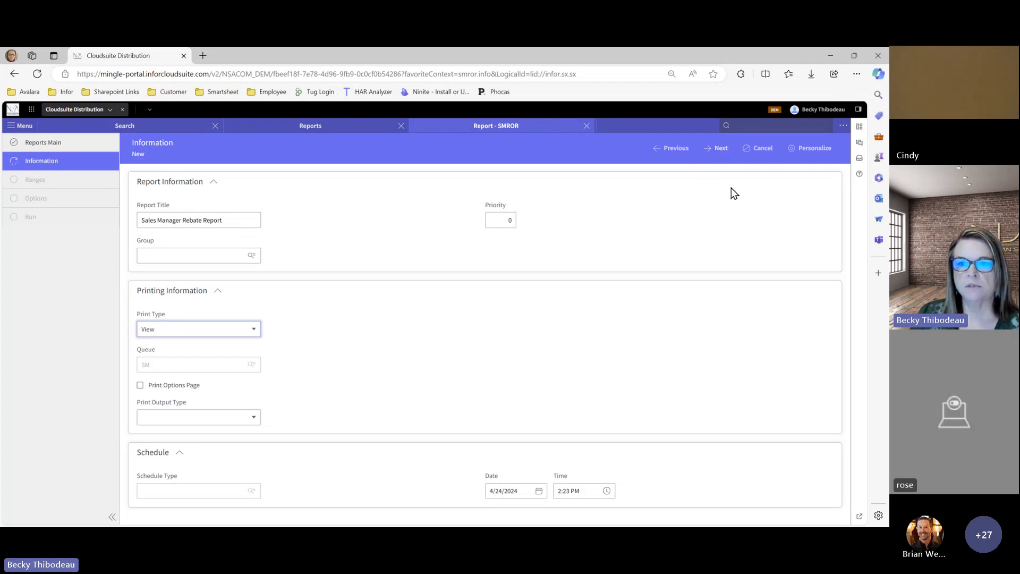
{"action": "left_click", "coordinate": [721, 149]}
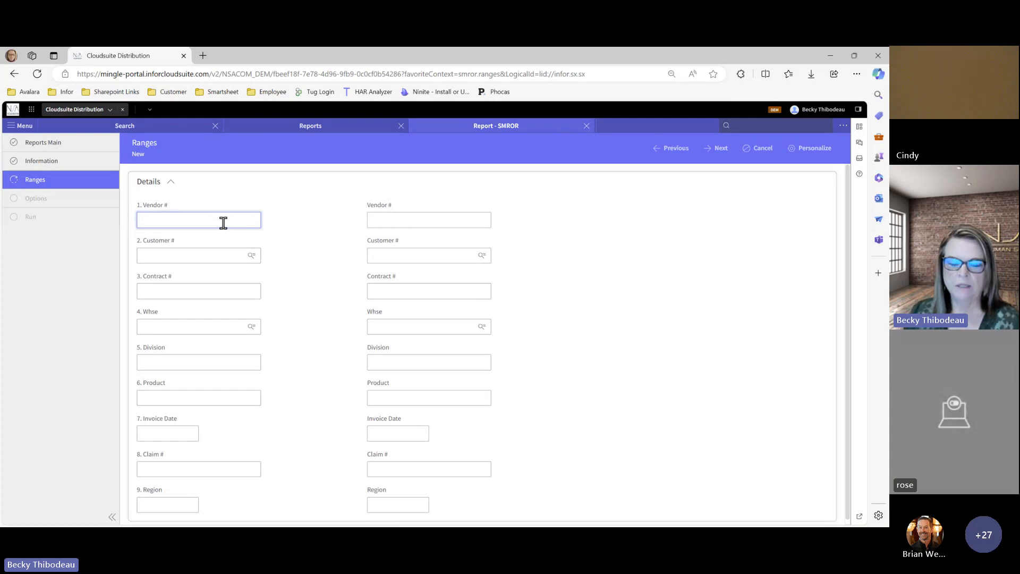
- Limit the report's Vendor # range to vendor 1 through 1
{"action": "type", "text": "1"}
{"action": "left_click", "coordinate": [405, 221]}
{"action": "type", "text": "1"}
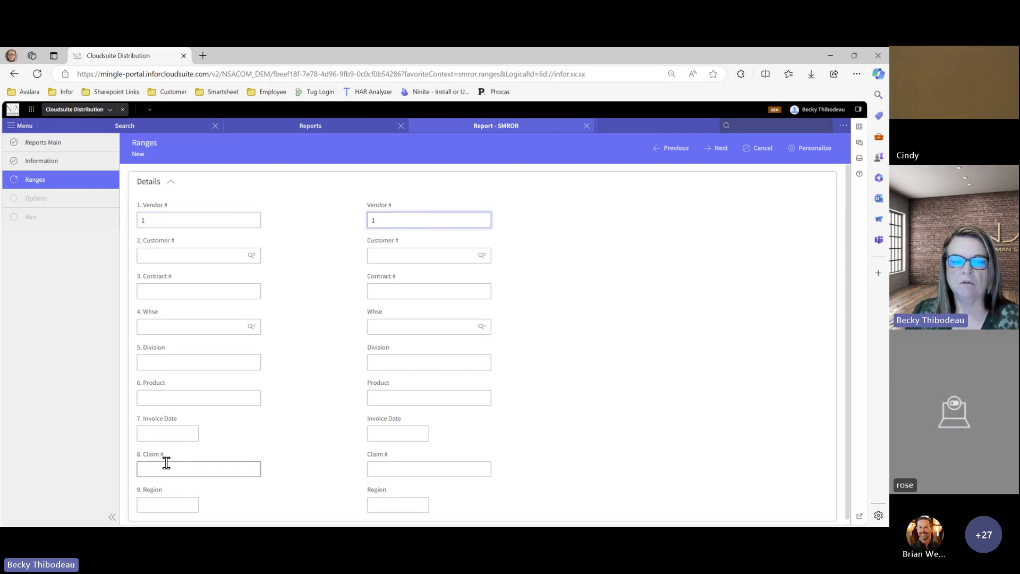
- Set the report's Invoice Date range from 04/01/24 to 04/30/24 and continue to the report options
{"action": "scroll", "coordinate": [186, 441], "scroll_direction": "down", "scroll_amount": 1}
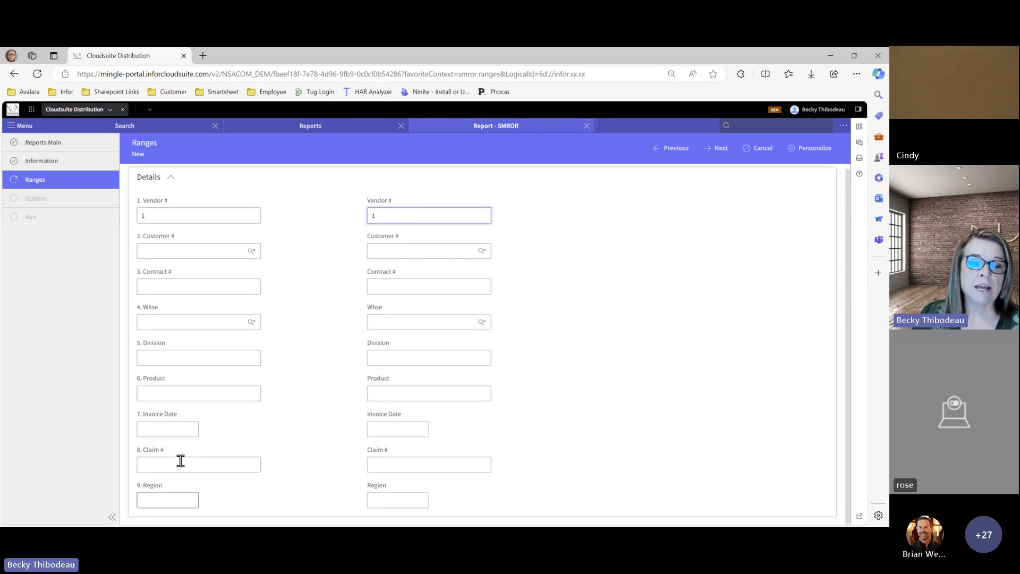
{"action": "left_click", "coordinate": [171, 431]}
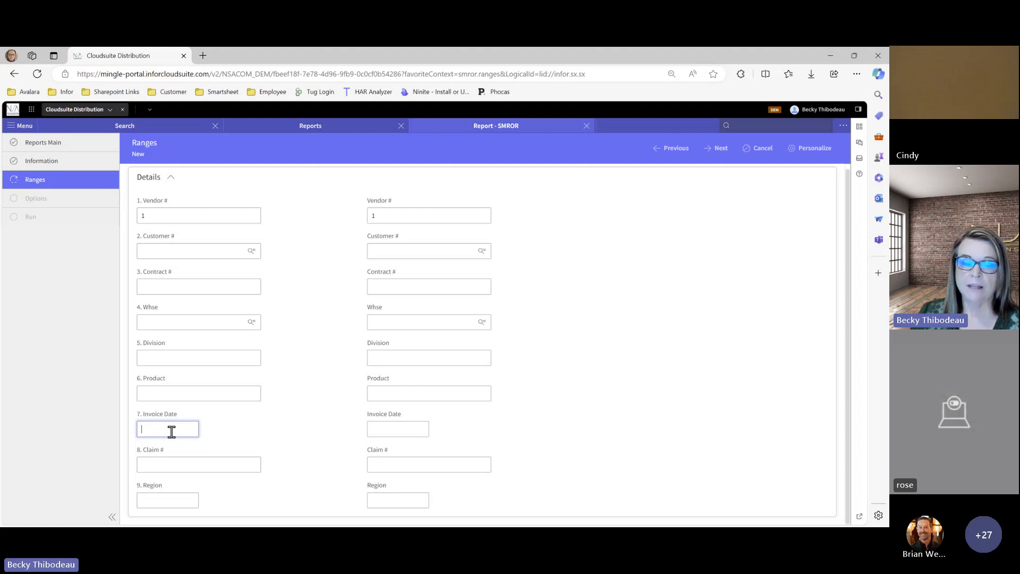
{"action": "type", "text": "04/0"}
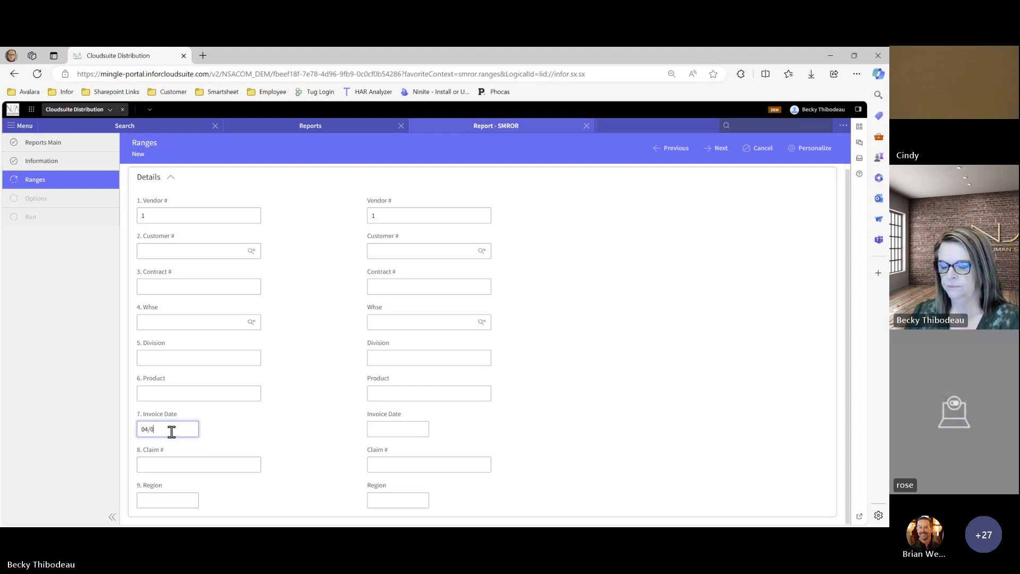
{"action": "type", "text": "1/24"}
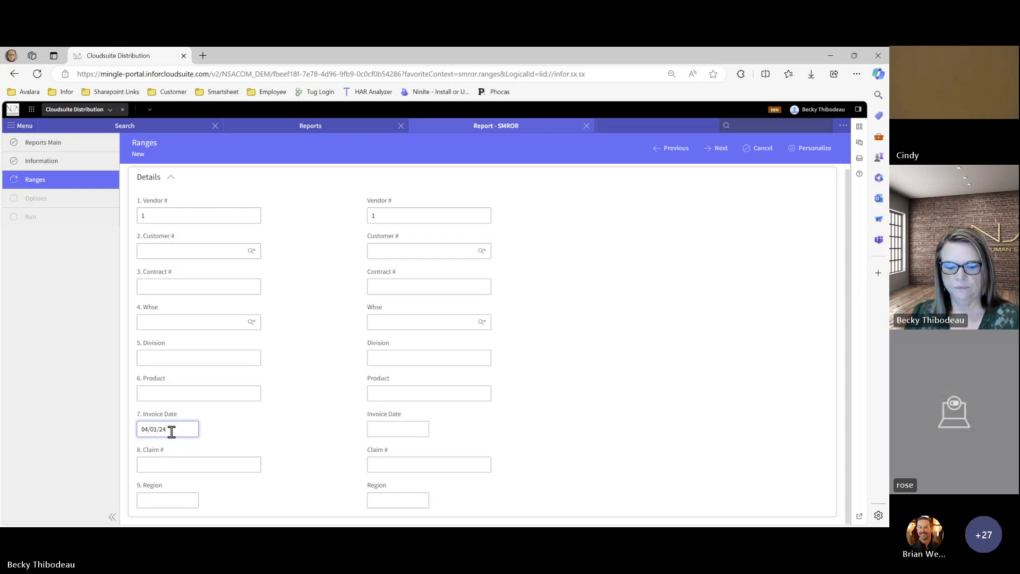
{"action": "key", "text": "Tab"}
{"action": "key", "text": "BackSpace"}
{"action": "key", "text": "BackSpace"}
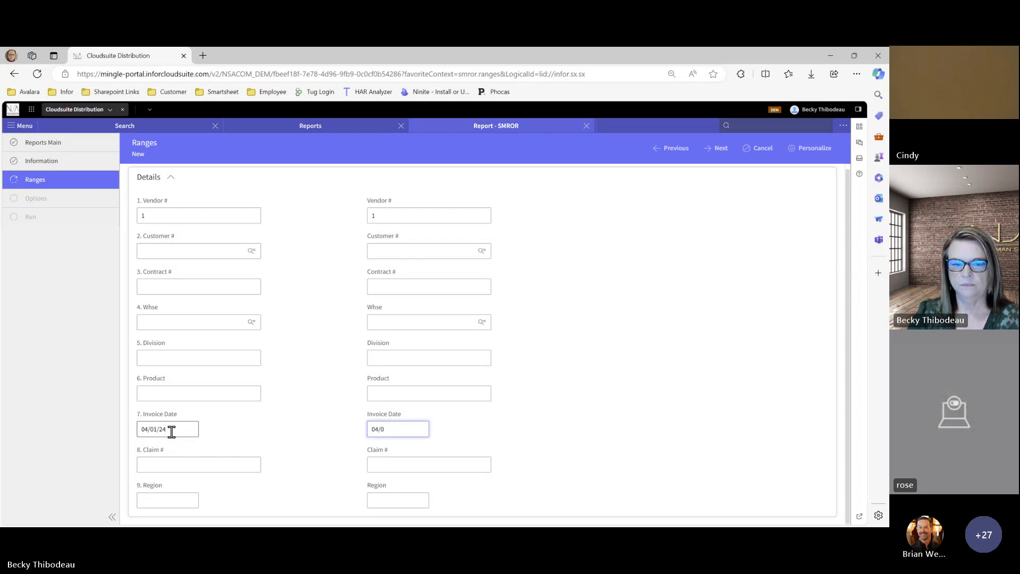
{"action": "type", "text": "30/24"}
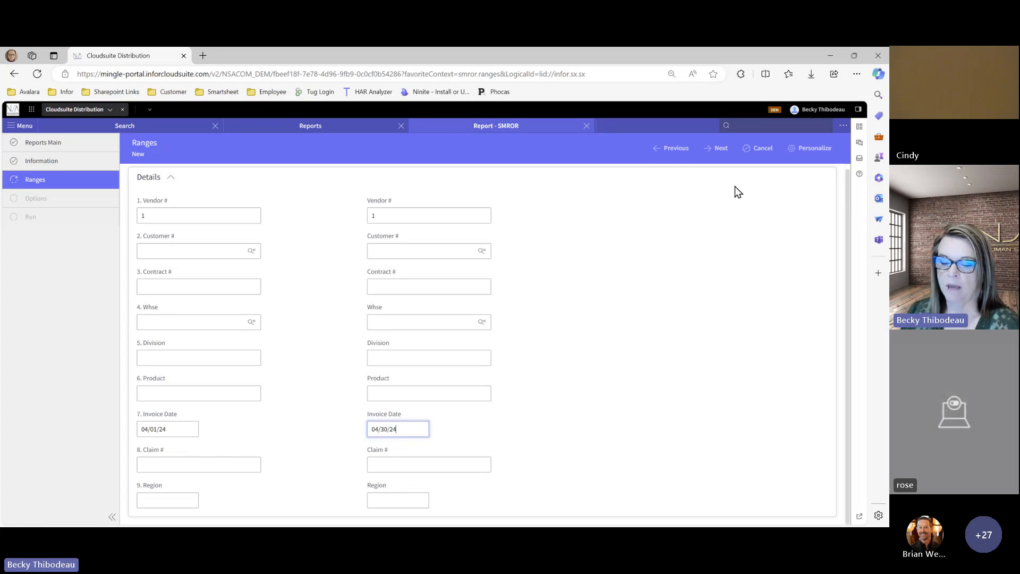
{"action": "left_click", "coordinate": [720, 150]}
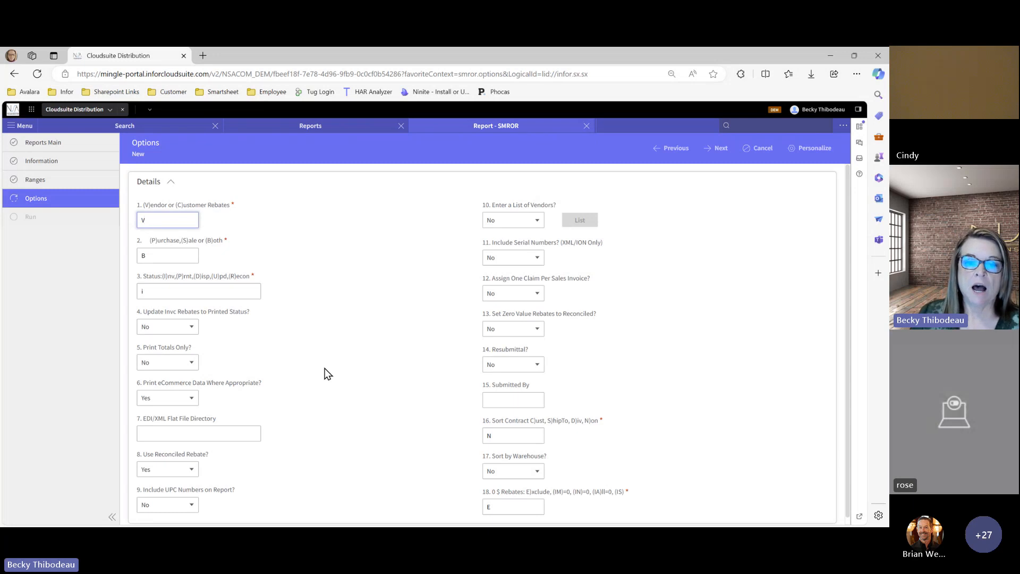
- Set the Purchase/Sale option to S, set Update Invc Rebates to Printed Status to Yes, and save the report to run it
{"action": "scroll", "coordinate": [345, 388], "scroll_direction": "down", "scroll_amount": 1}
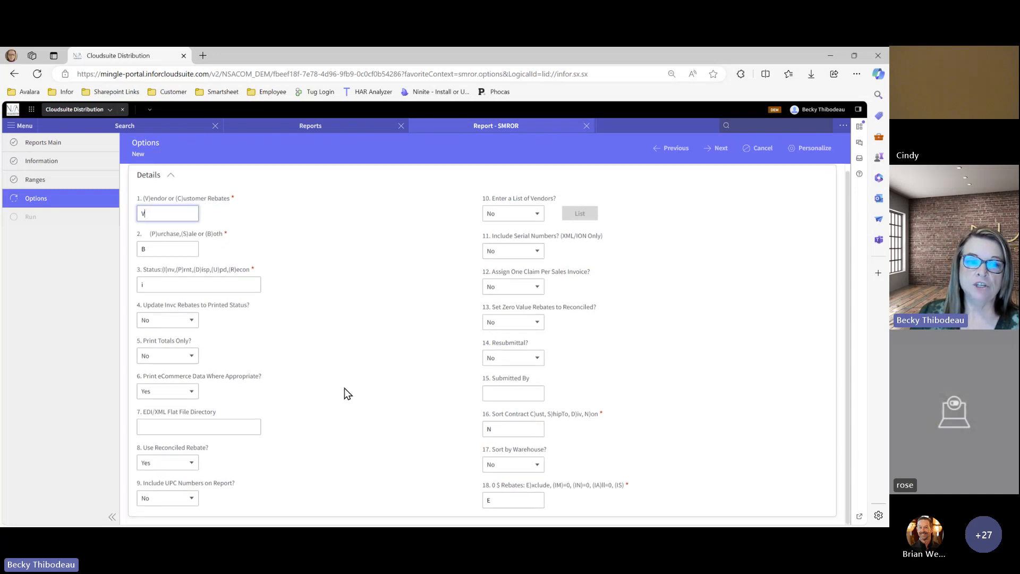
{"action": "scroll", "coordinate": [345, 388], "scroll_direction": "up", "scroll_amount": 1}
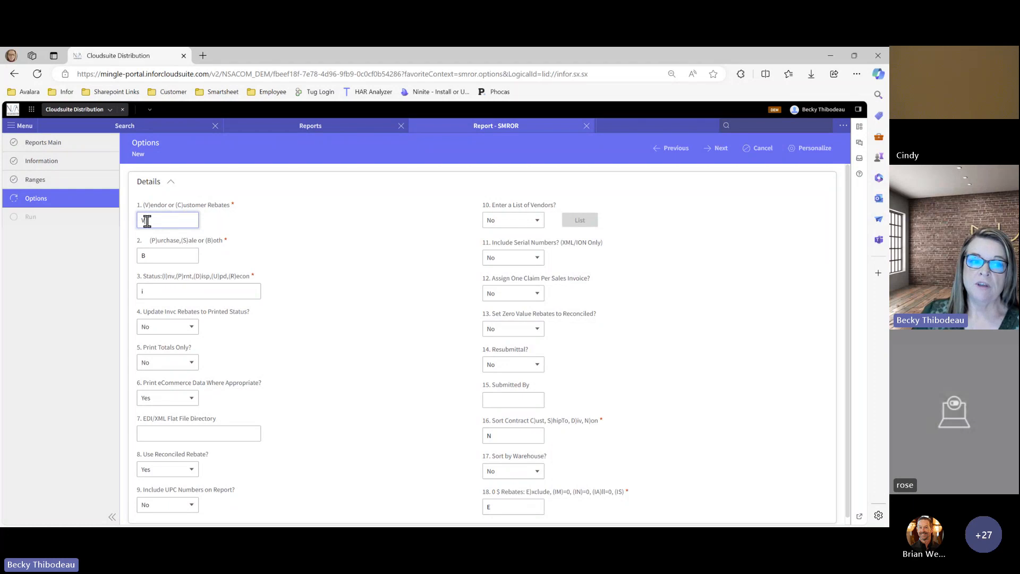
{"action": "left_click", "coordinate": [159, 258]}
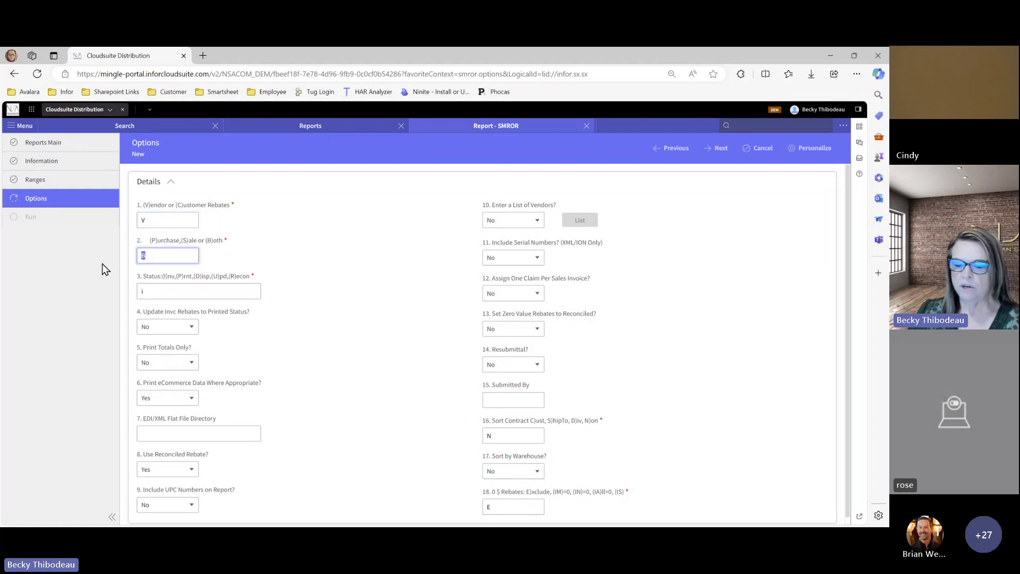
{"action": "type", "text": "S"}
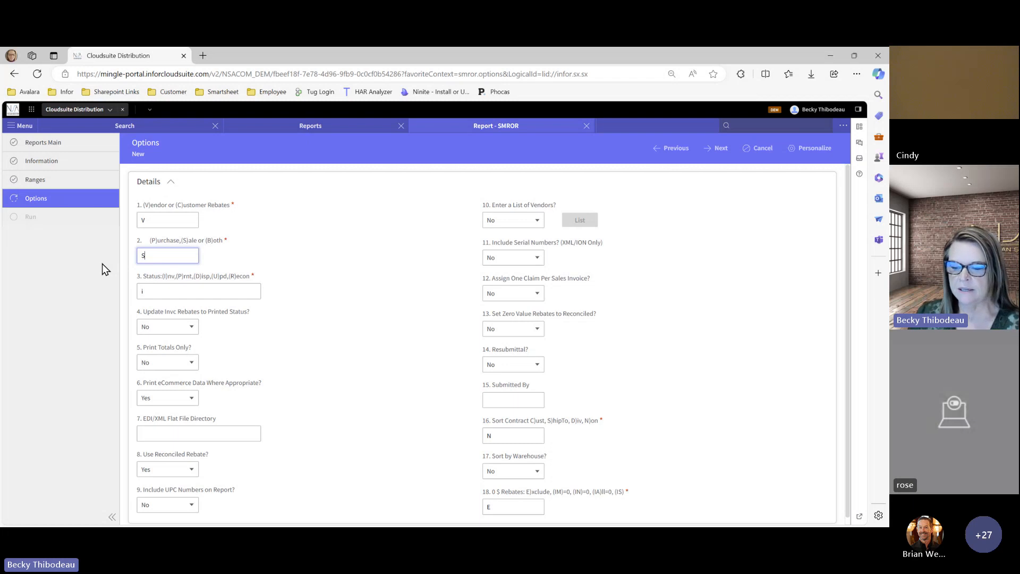
{"action": "left_click", "coordinate": [158, 292]}
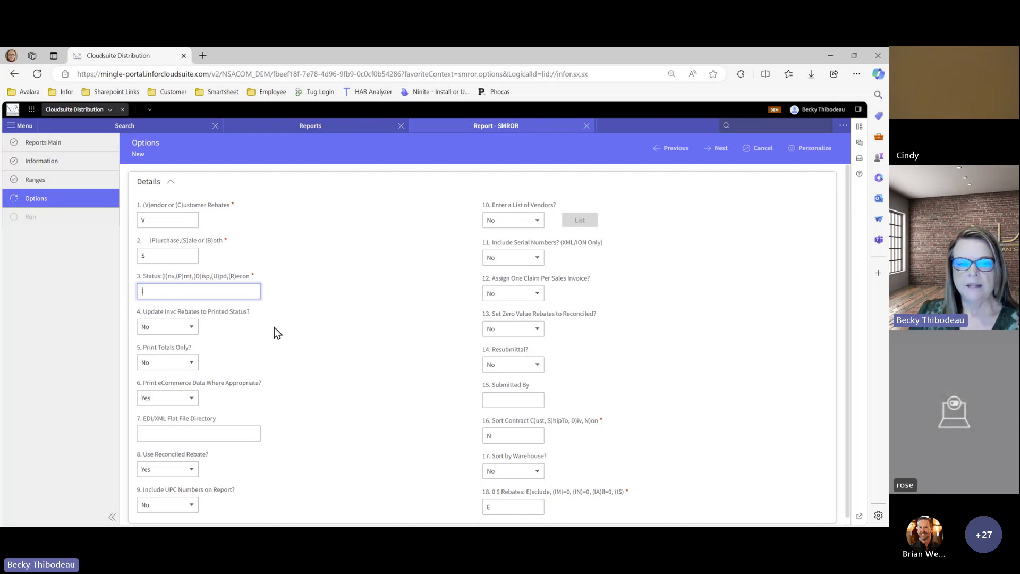
{"action": "left_click", "coordinate": [164, 333]}
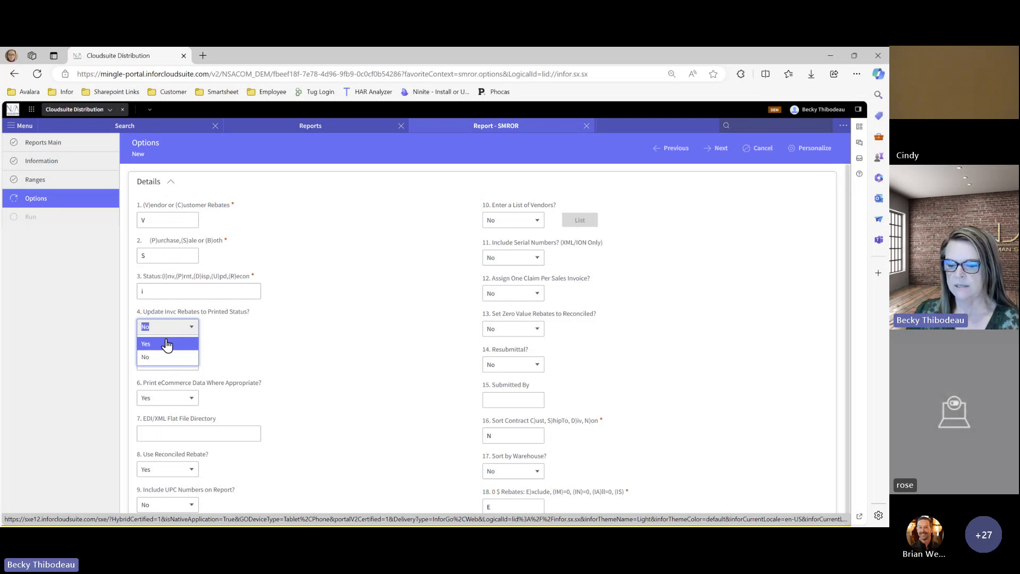
{"action": "left_click", "coordinate": [167, 345]}
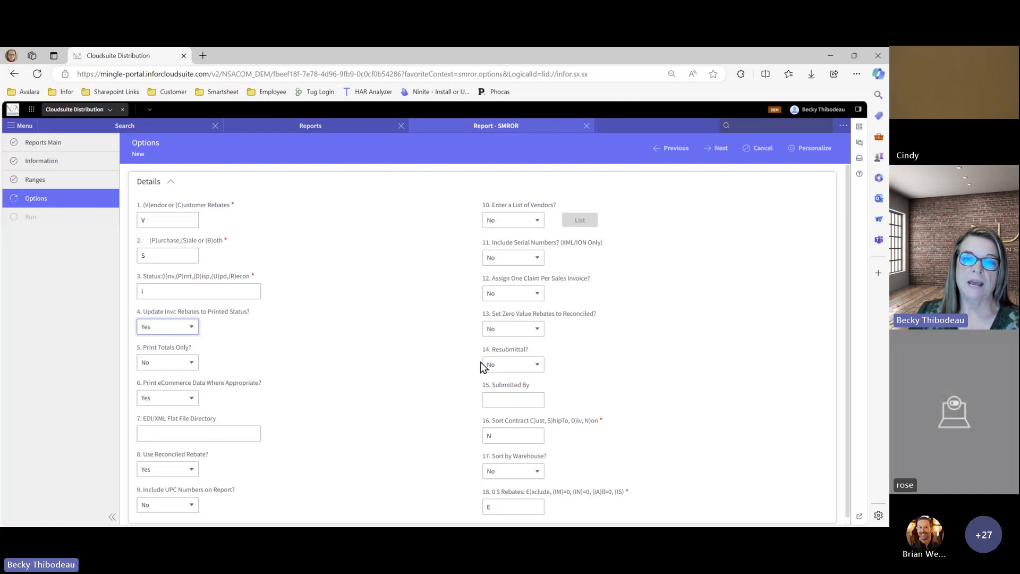
{"action": "left_click", "coordinate": [723, 150]}
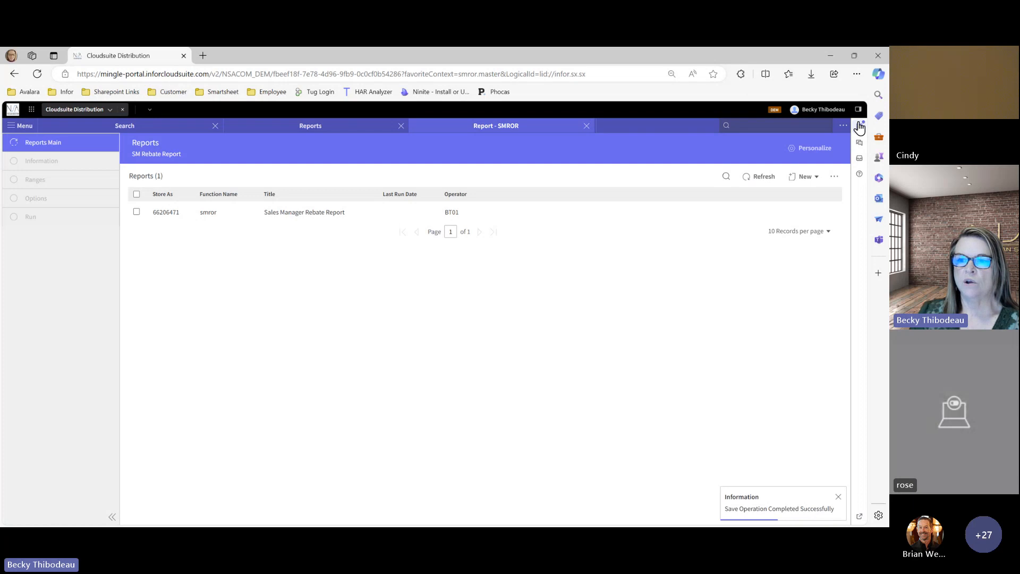
- Download the completed sale-rebate Sales Manager Rebate Report and open 66206471.pdf
{"action": "left_click", "coordinate": [860, 127]}
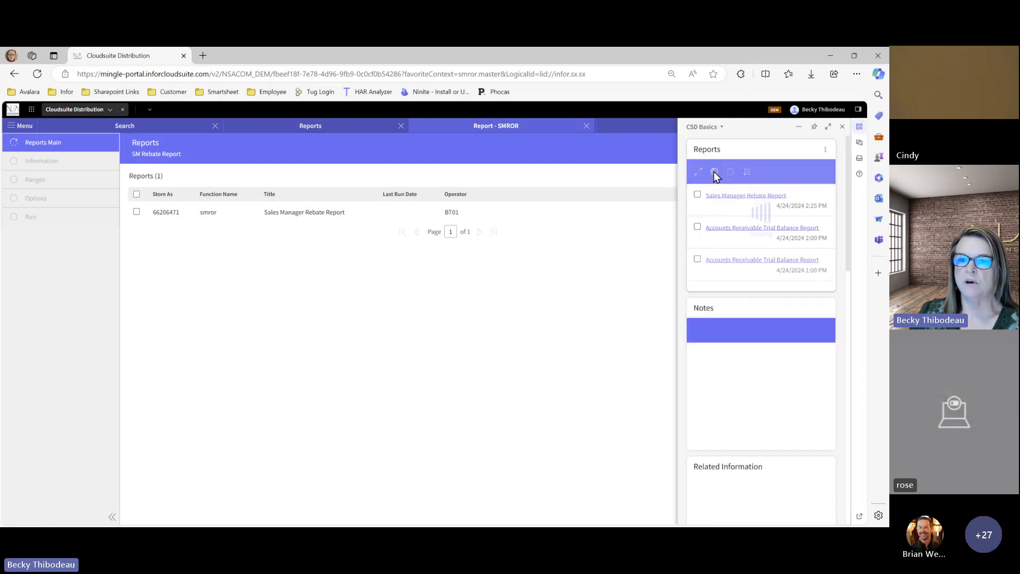
{"action": "left_click", "coordinate": [745, 196]}
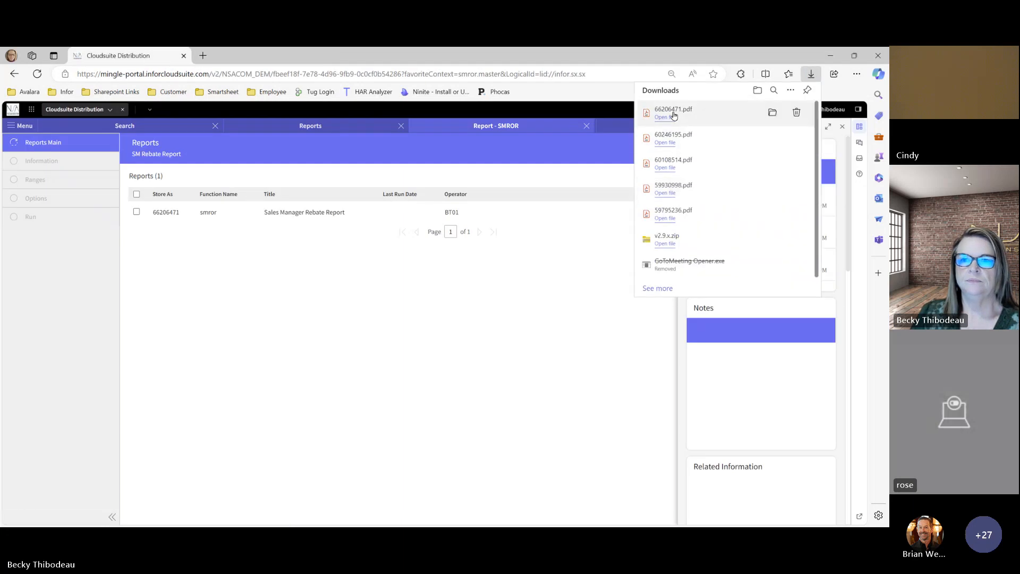
{"action": "left_click", "coordinate": [664, 116]}
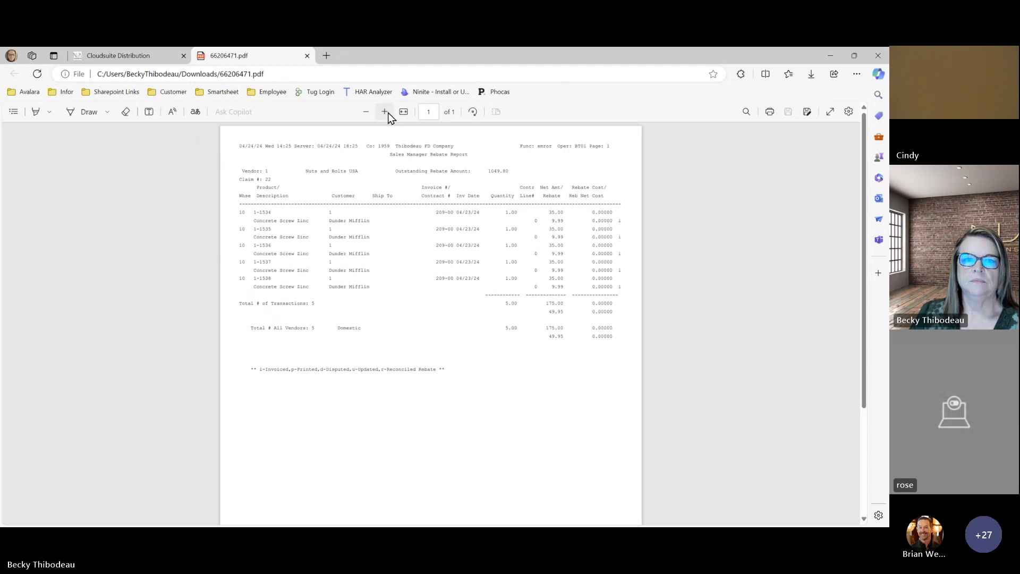
- Examine the report's claim number, vendor, outstanding rebate amount and line rebates, then close the PDF and the list of completed reports
{"action": "left_click", "coordinate": [384, 113]}
{"action": "left_click", "coordinate": [385, 113]}
{"action": "left_click", "coordinate": [385, 112]}
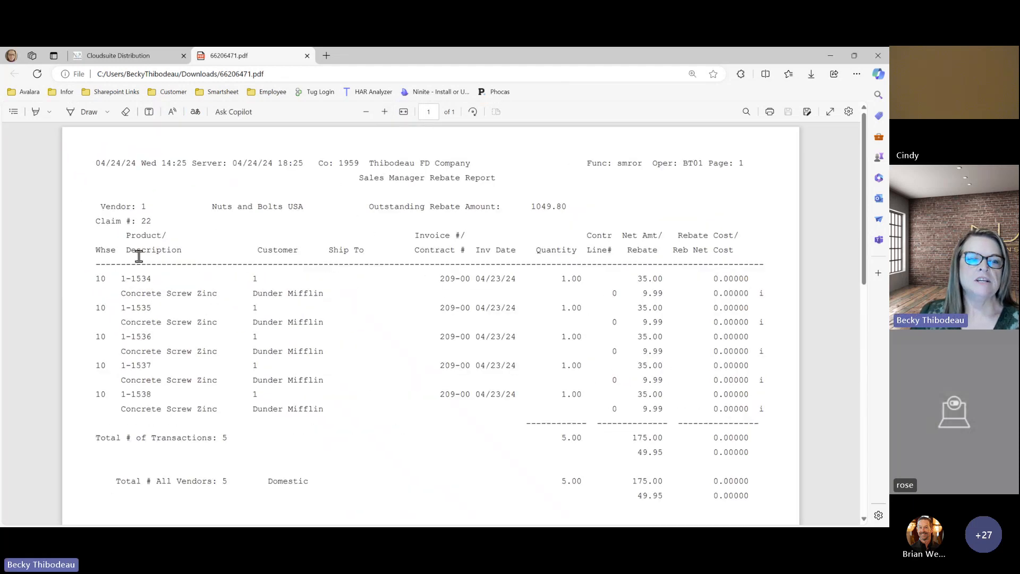
{"action": "left_click_drag", "start_coordinate": [91, 221], "coordinate": [164, 222]}
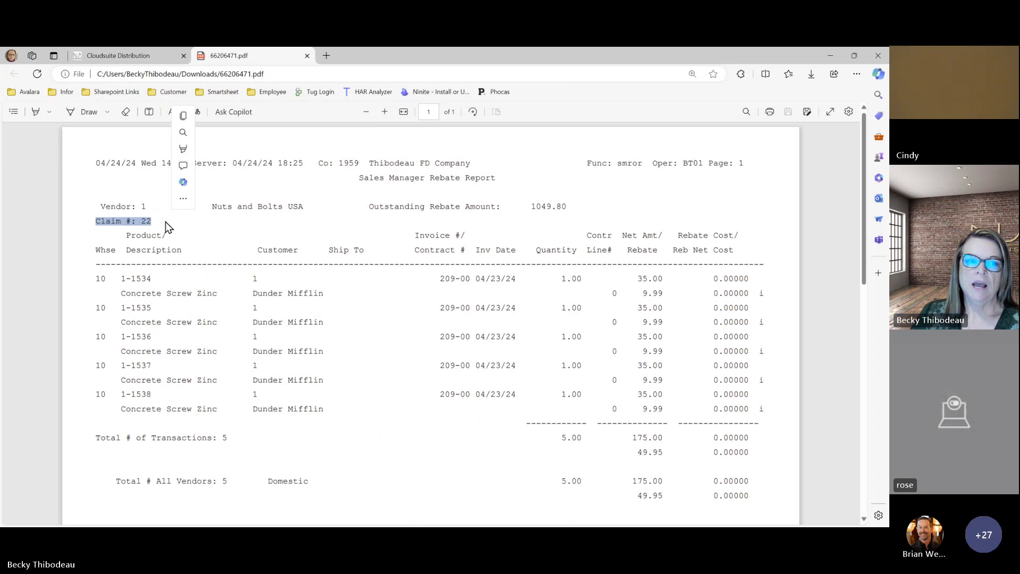
{"action": "left_click_drag", "start_coordinate": [97, 207], "coordinate": [162, 205]}
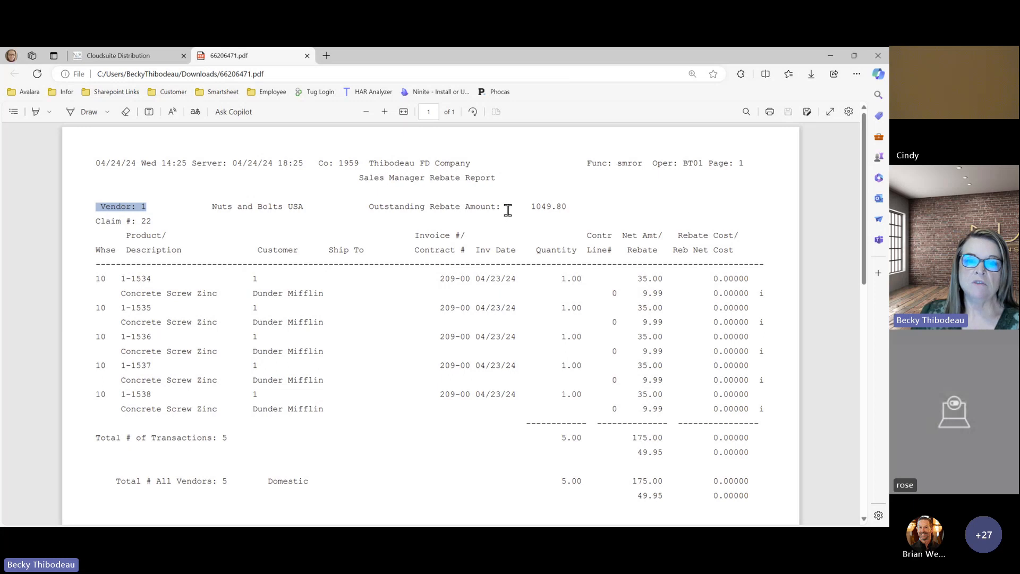
{"action": "left_click_drag", "start_coordinate": [529, 207], "coordinate": [570, 207]}
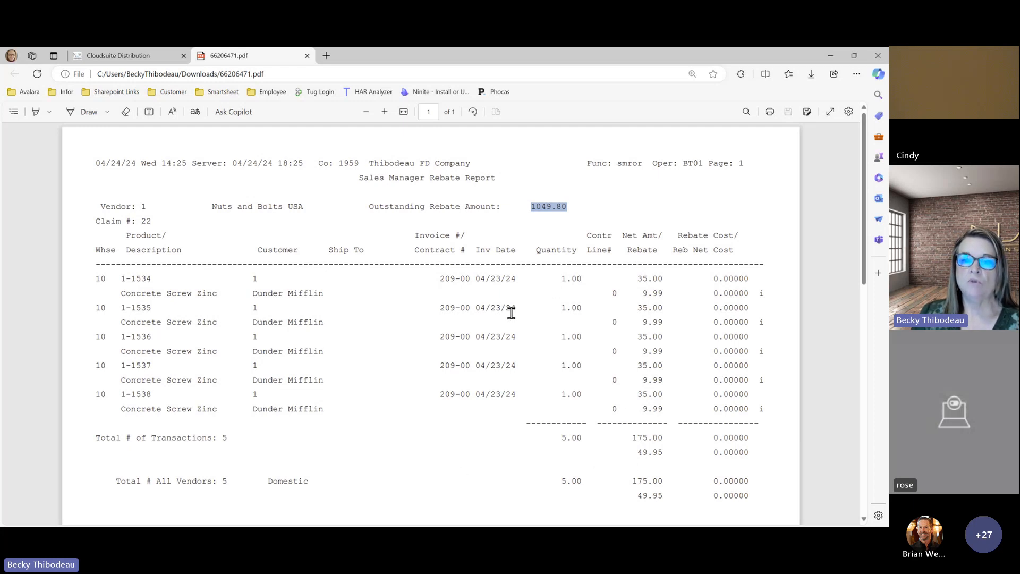
{"action": "left_click_drag", "start_coordinate": [643, 292], "coordinate": [665, 322]}
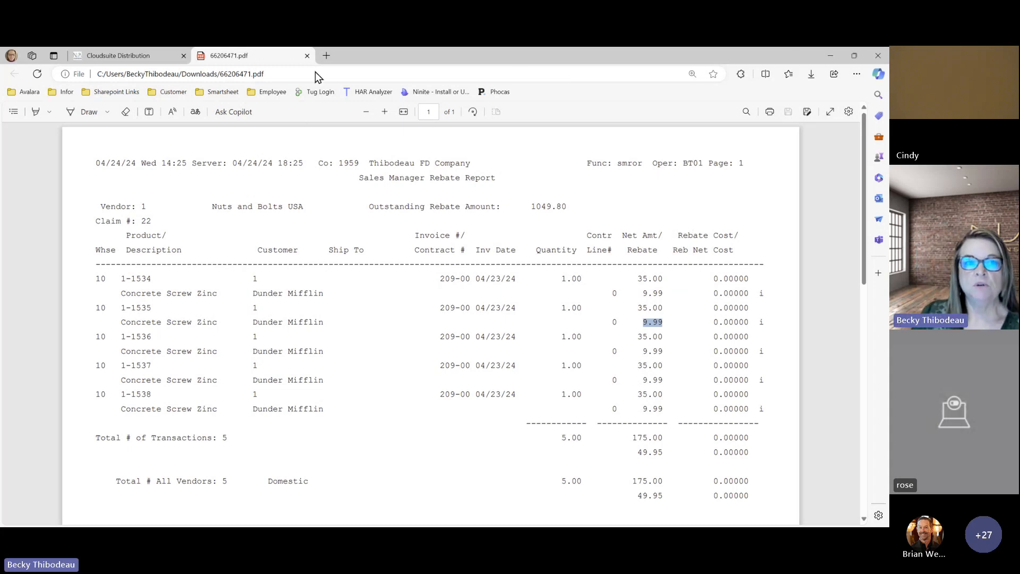
{"action": "left_click", "coordinate": [307, 55]}
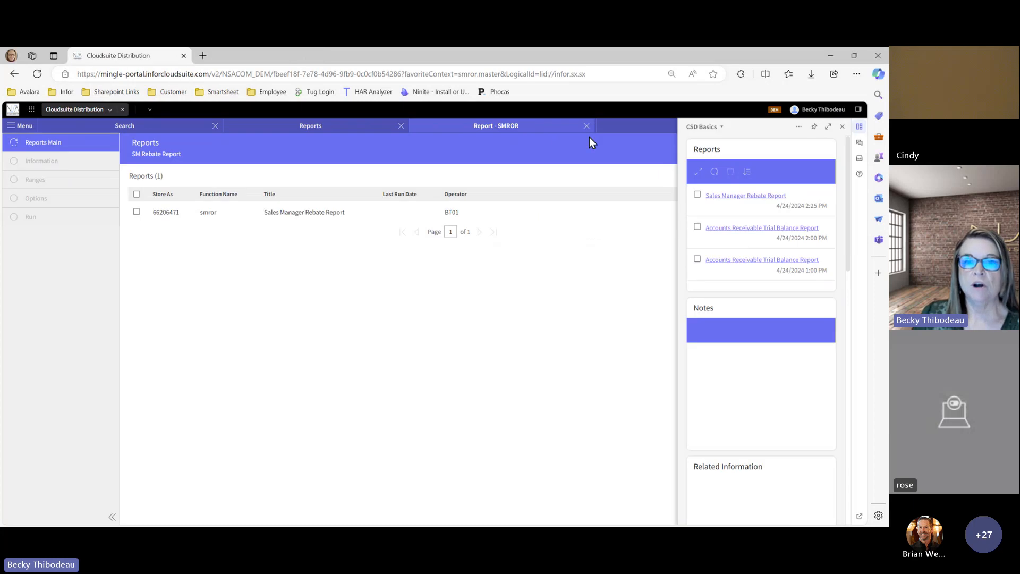
{"action": "left_click", "coordinate": [861, 128]}
- Create another One Time rebate report with the print type set to View, and continue to its ranges
{"action": "left_click", "coordinate": [811, 178]}
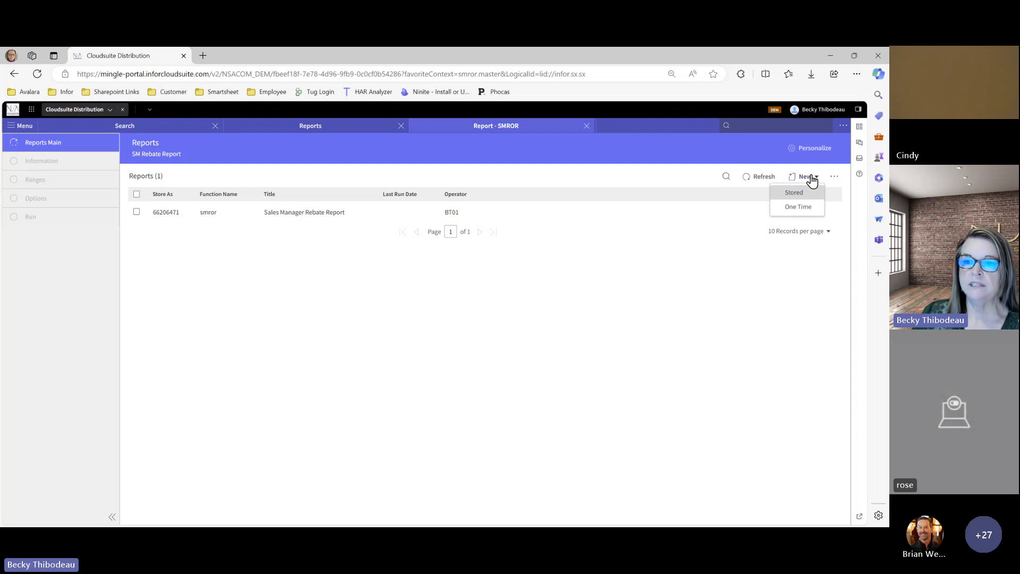
{"action": "left_click", "coordinate": [808, 210]}
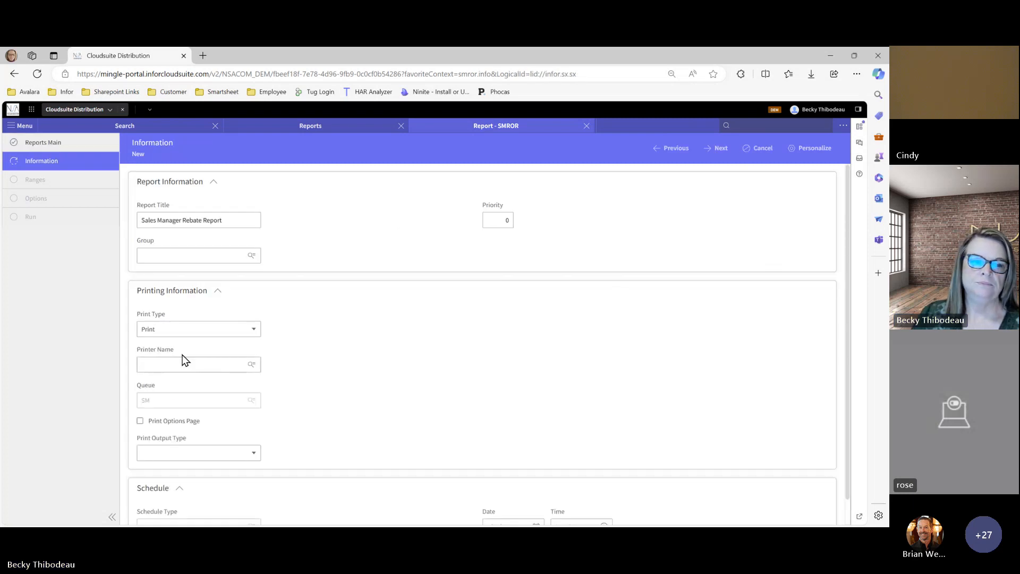
{"action": "left_click", "coordinate": [196, 330]}
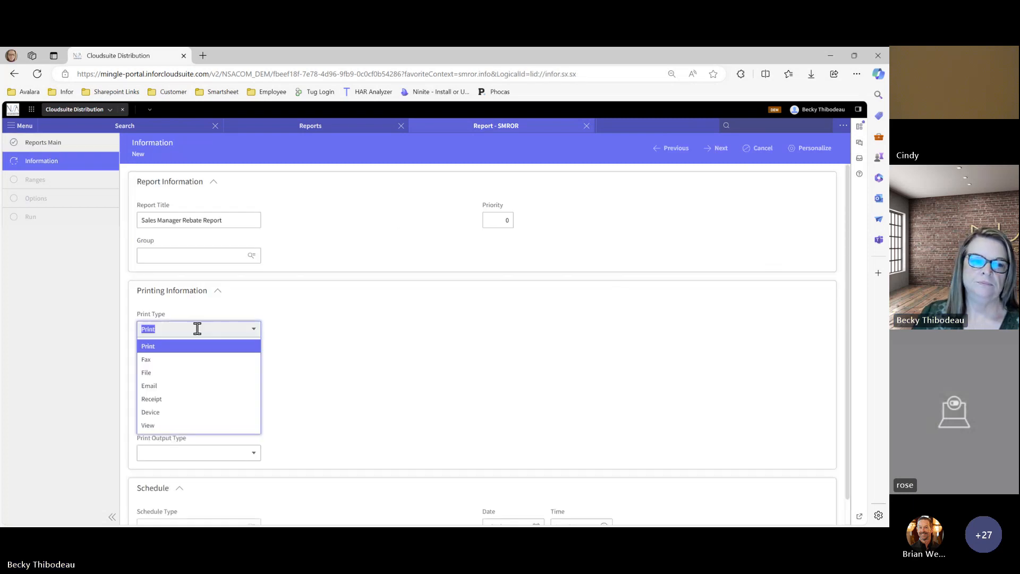
{"action": "left_click", "coordinate": [186, 427]}
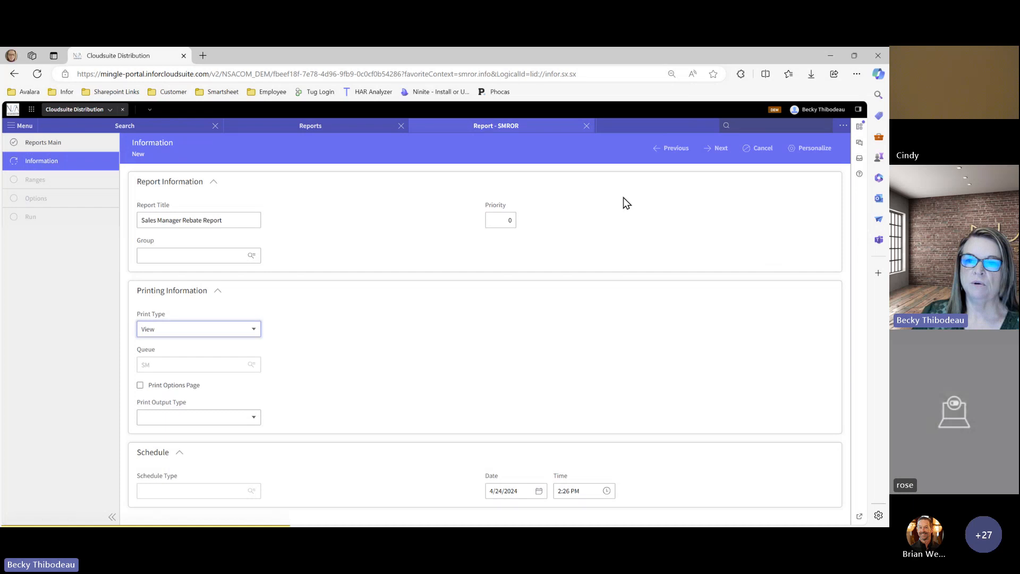
{"action": "left_click", "coordinate": [723, 148]}
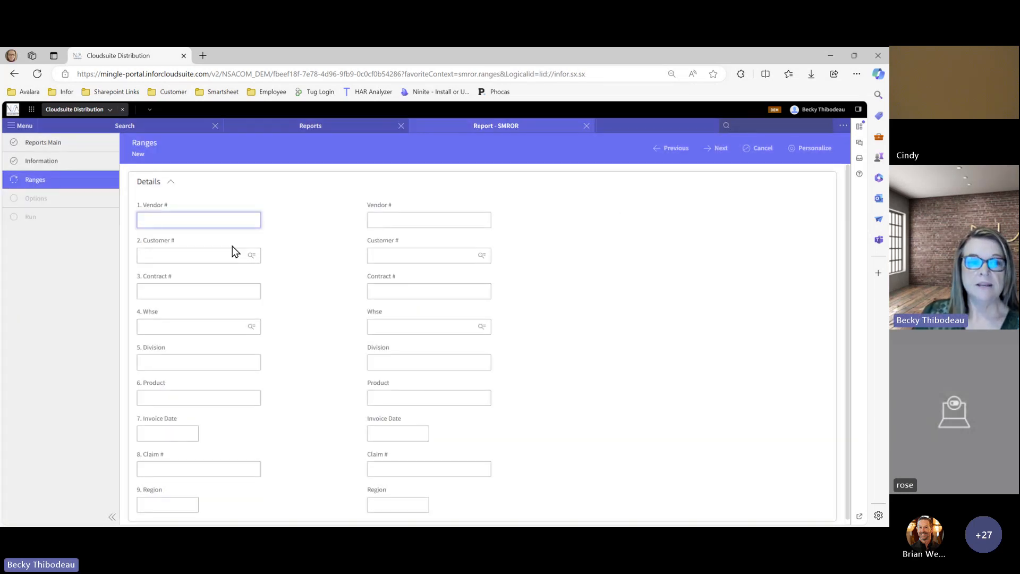
- Set the new report's Vendor # range from 1 to 1 and continue to the report options
{"action": "type", "text": "1"}
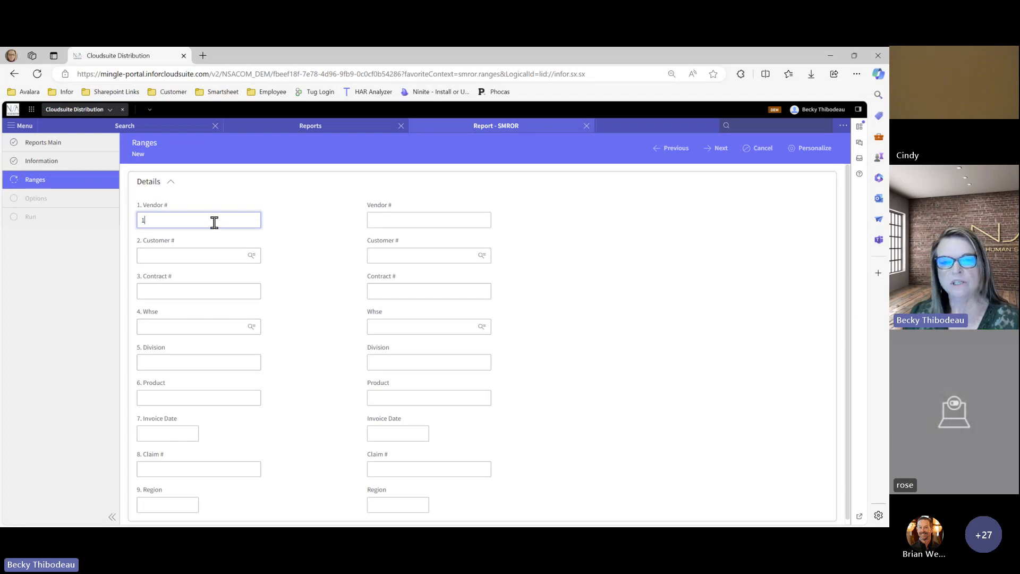
{"action": "left_click", "coordinate": [396, 214]}
{"action": "type", "text": "1"}
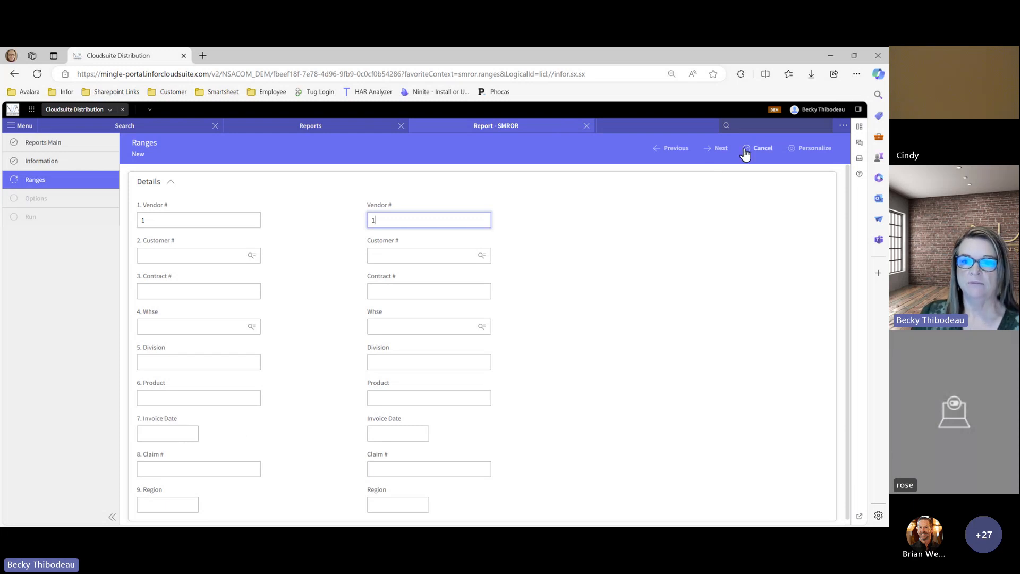
{"action": "left_click", "coordinate": [722, 150]}
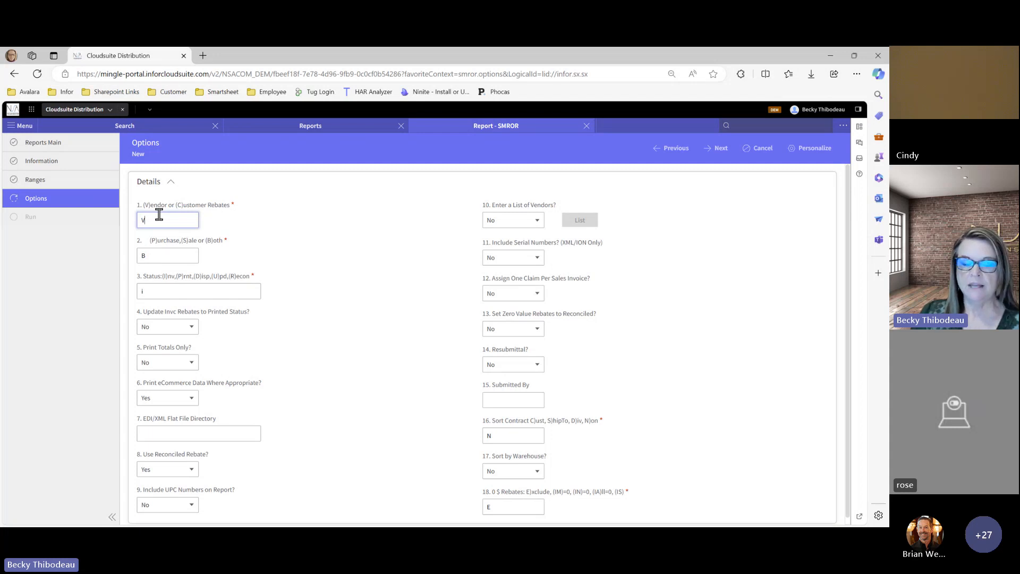
- Set the Purchase/Sale option to P and Update Invc Rebates to Printed Status to Yes, and save the report to run it
{"action": "left_click", "coordinate": [163, 254]}
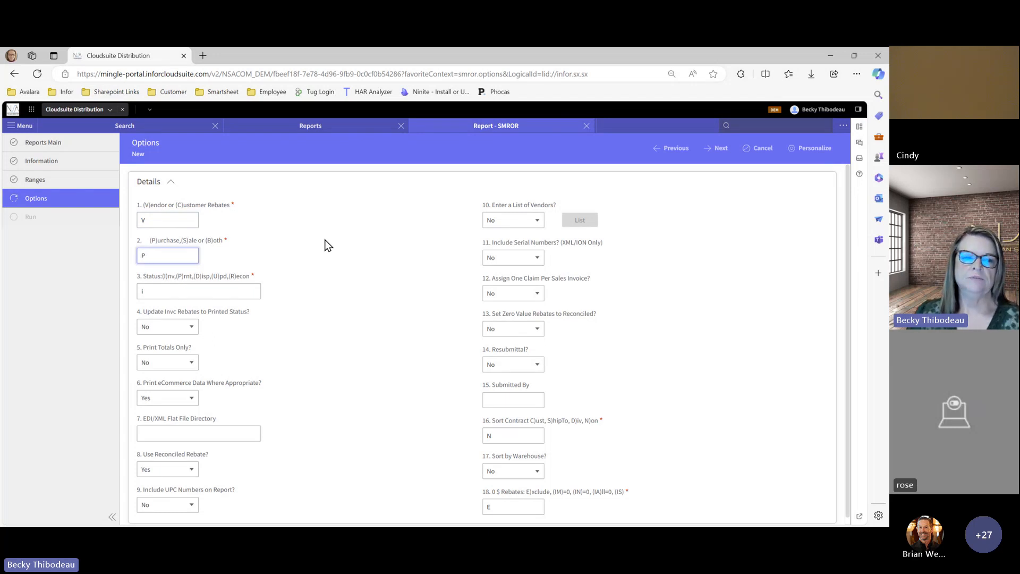
{"action": "type", "text": "P"}
{"action": "left_click", "coordinate": [157, 290]}
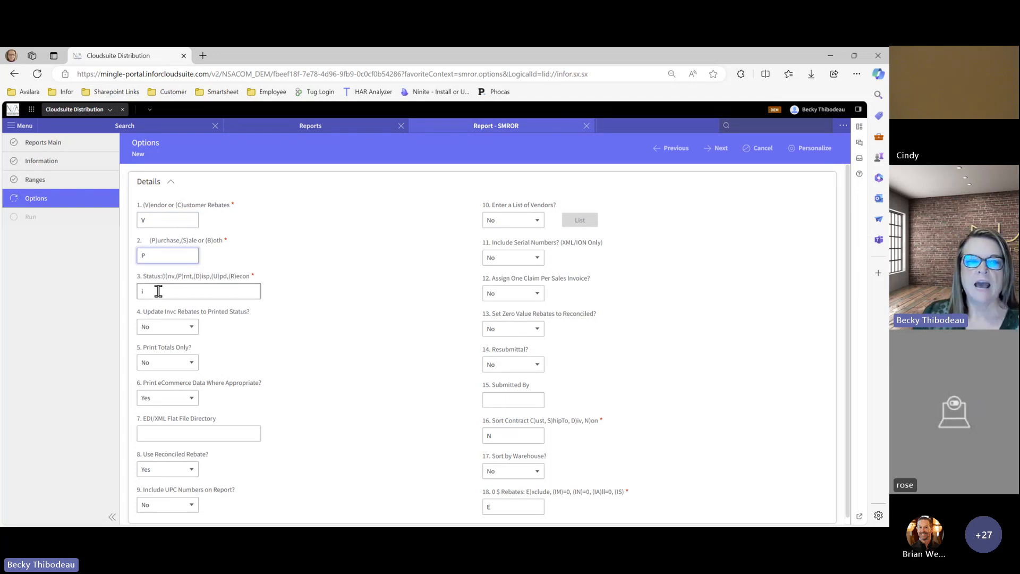
{"action": "left_click", "coordinate": [161, 328]}
{"action": "left_click", "coordinate": [164, 351]}
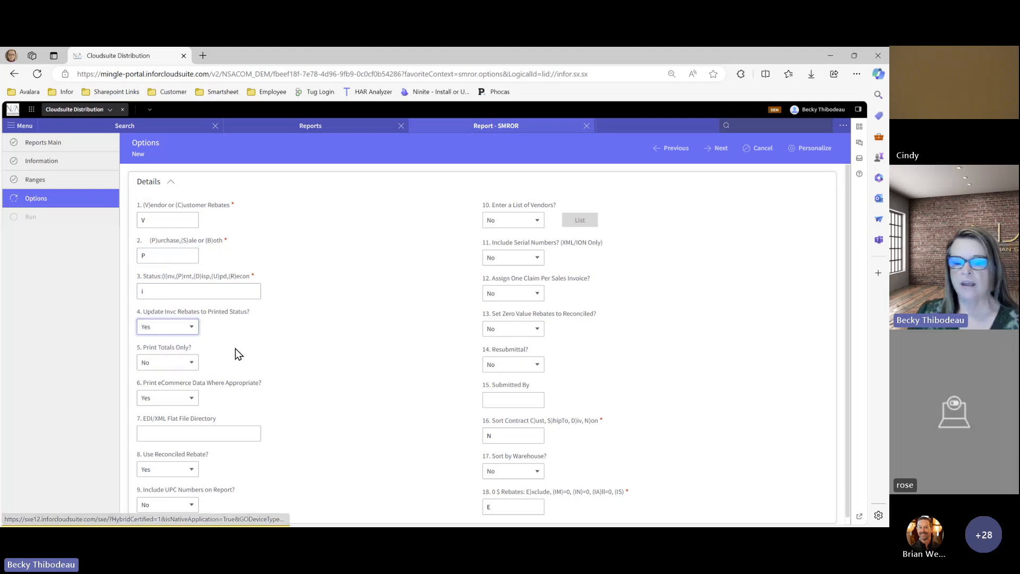
{"action": "left_click", "coordinate": [721, 148]}
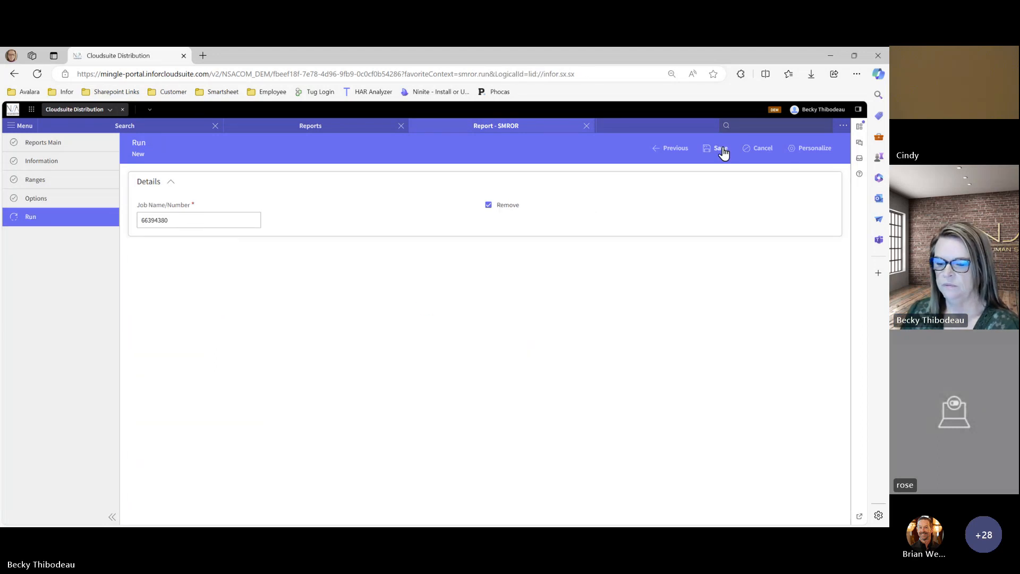
{"action": "left_click", "coordinate": [722, 149]}
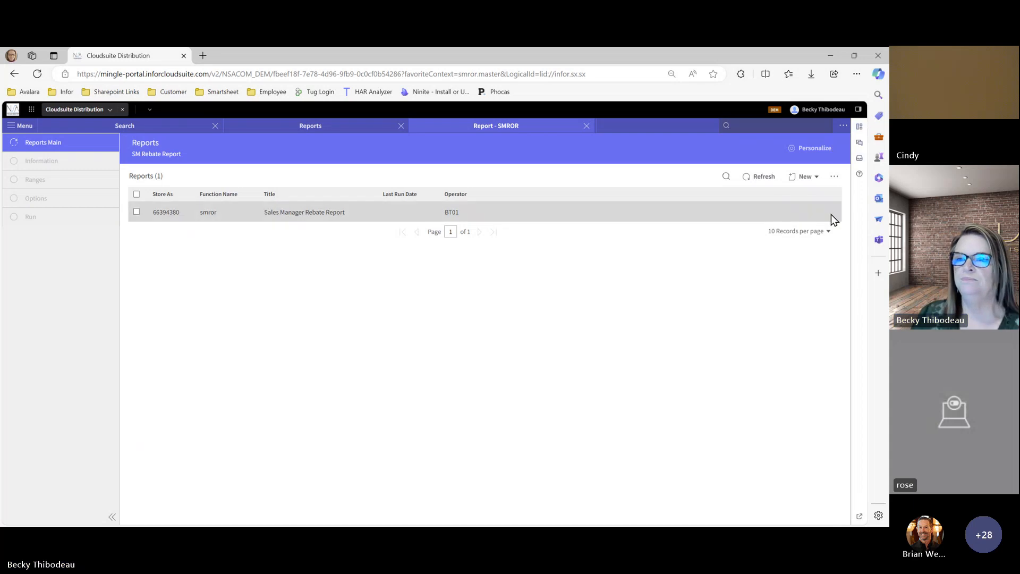
- Refresh the list of completed reports, download the newest Sales Manager Rebate Report and open 66394380.pdf
{"action": "left_click", "coordinate": [859, 129]}
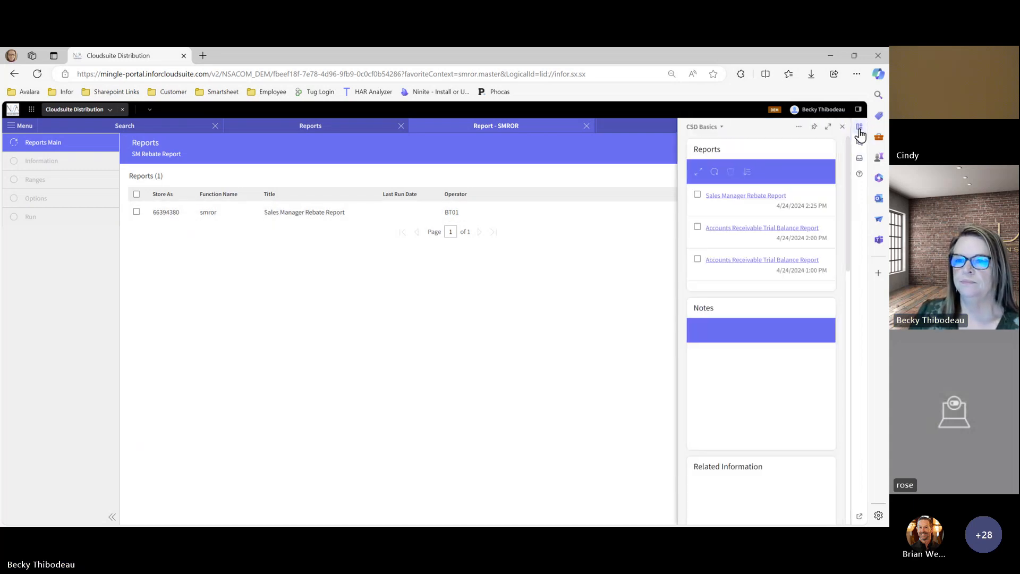
{"action": "left_click", "coordinate": [715, 172]}
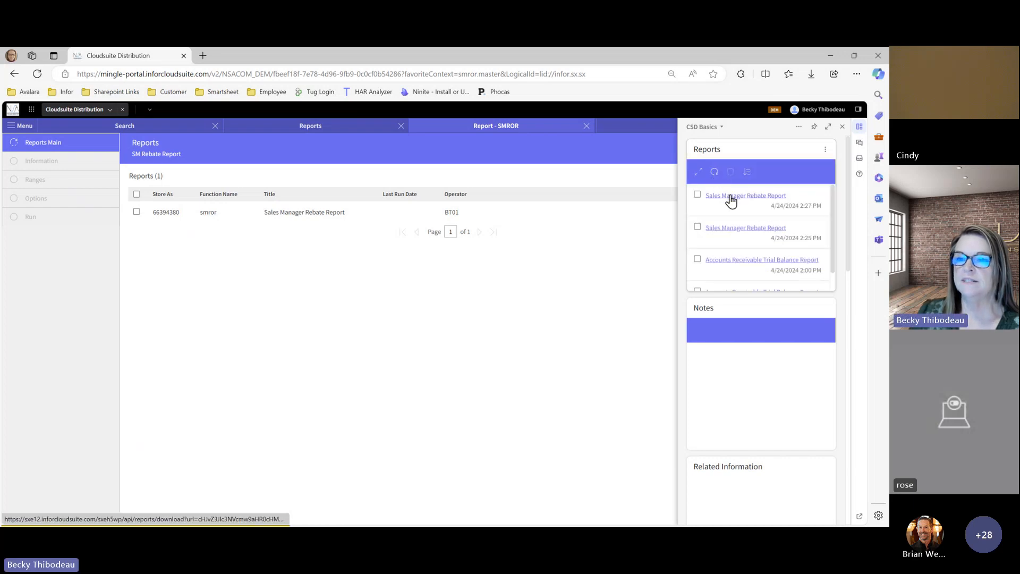
{"action": "left_click", "coordinate": [730, 197]}
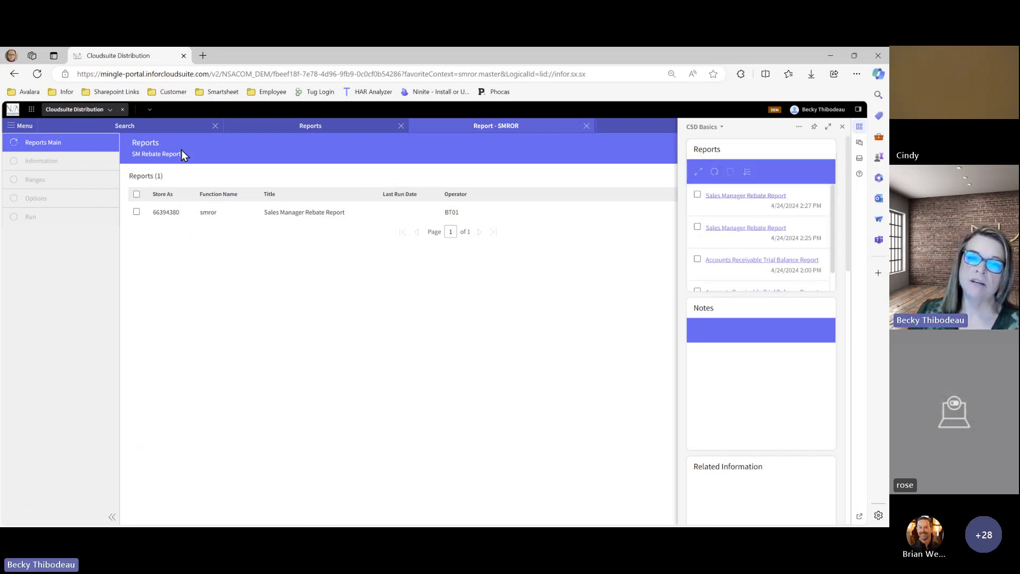
{"action": "left_click", "coordinate": [734, 196]}
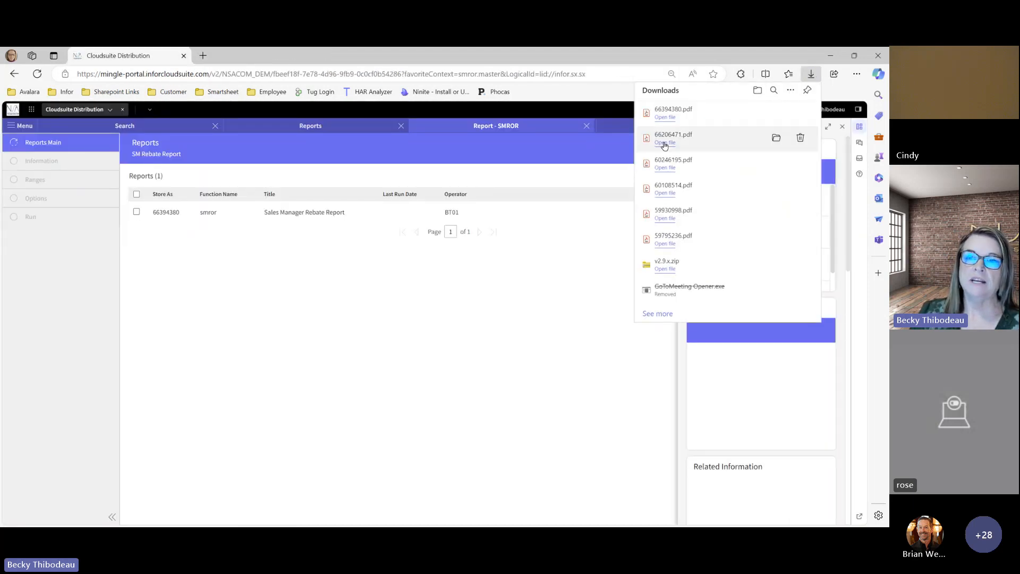
{"action": "left_click", "coordinate": [664, 117]}
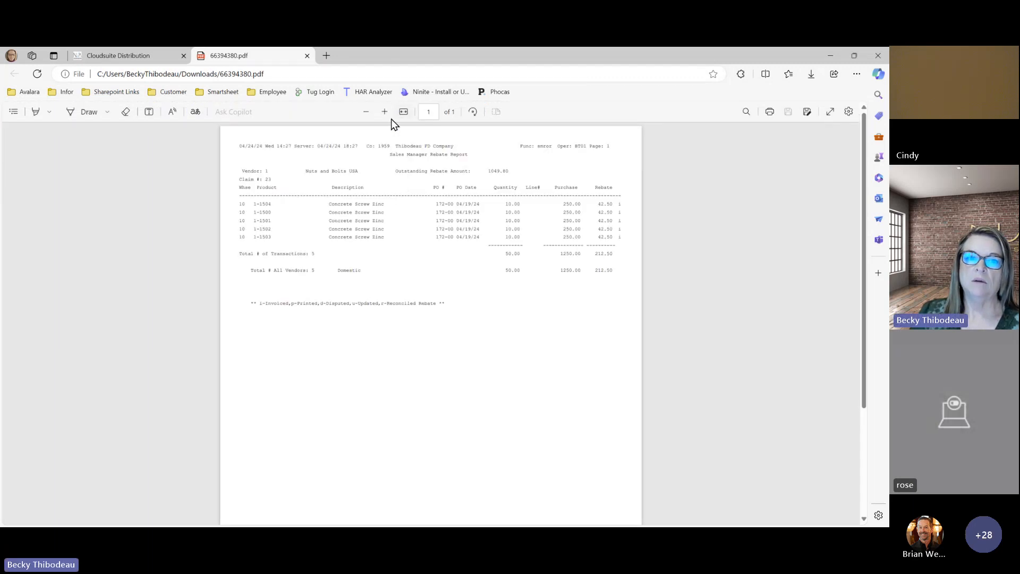
- Enlarge the purchase rebate claim PDF, examine its PO numbers and line rebate amounts, and close the PDF
{"action": "left_click", "coordinate": [385, 111]}
{"action": "left_click", "coordinate": [385, 112]}
{"action": "left_click", "coordinate": [385, 112]}
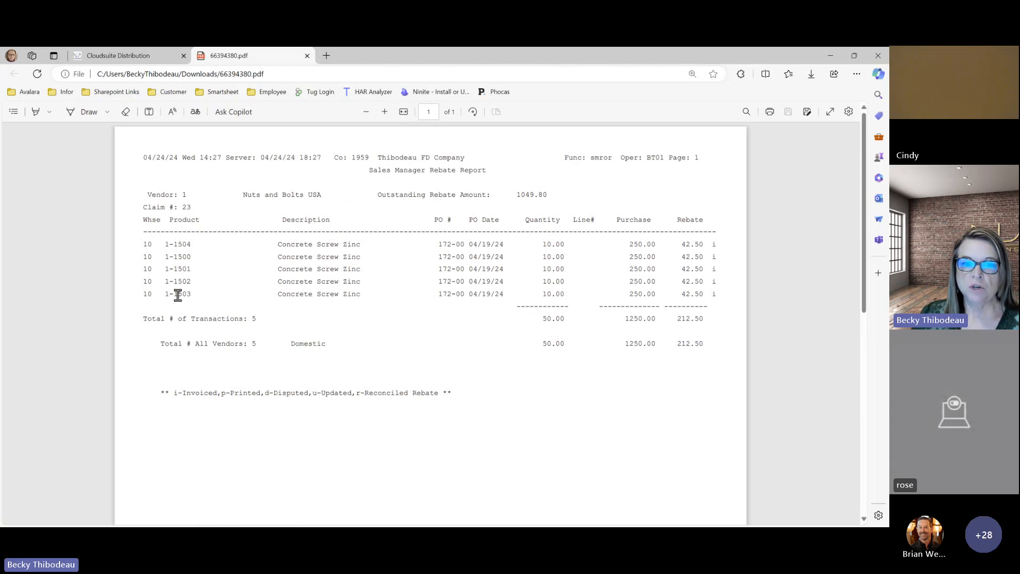
{"action": "left_click_drag", "start_coordinate": [438, 244], "coordinate": [454, 289]}
{"action": "left_click", "coordinate": [445, 300]}
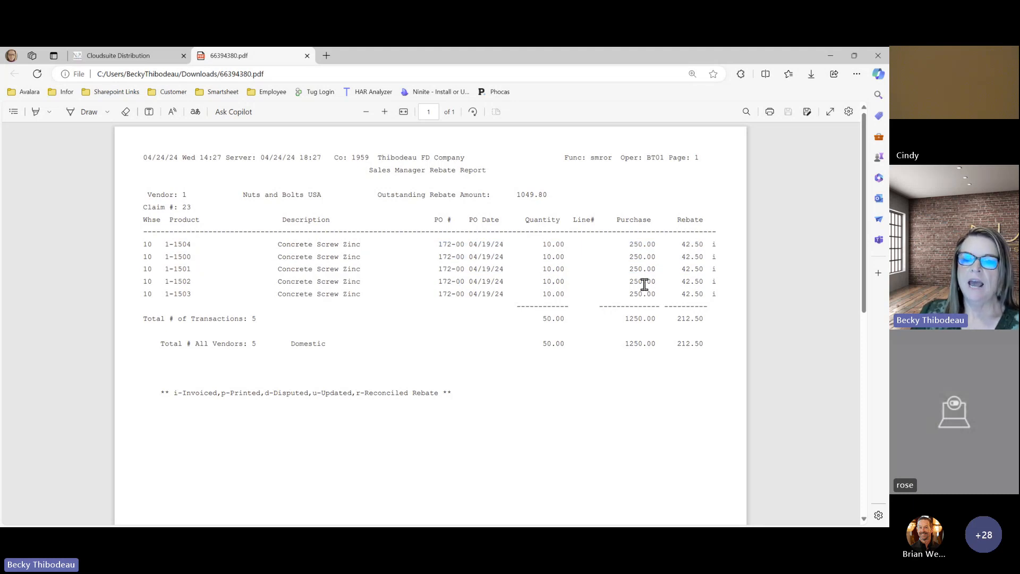
{"action": "left_click_drag", "start_coordinate": [683, 244], "coordinate": [709, 243]}
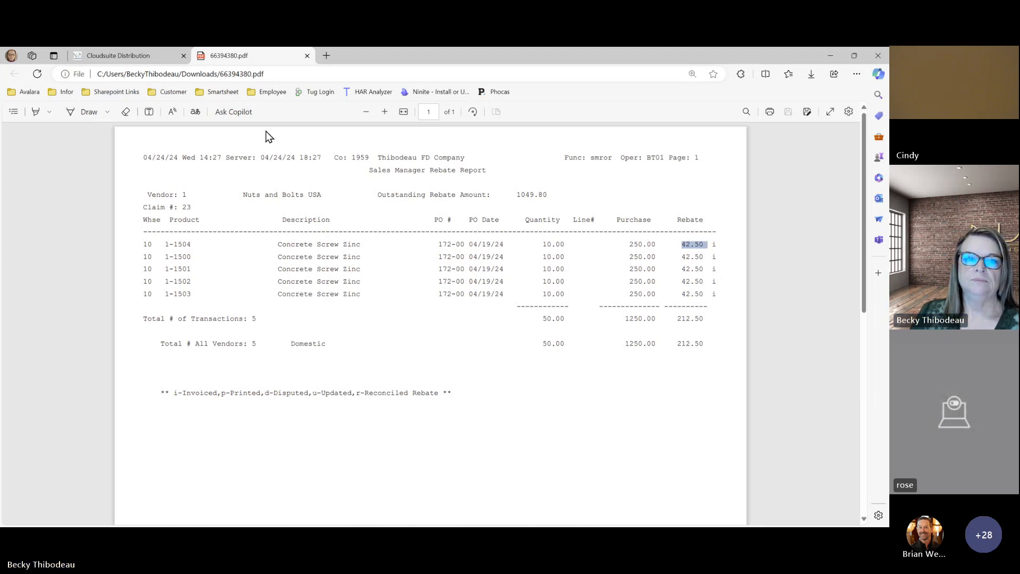
{"action": "left_click", "coordinate": [307, 56]}
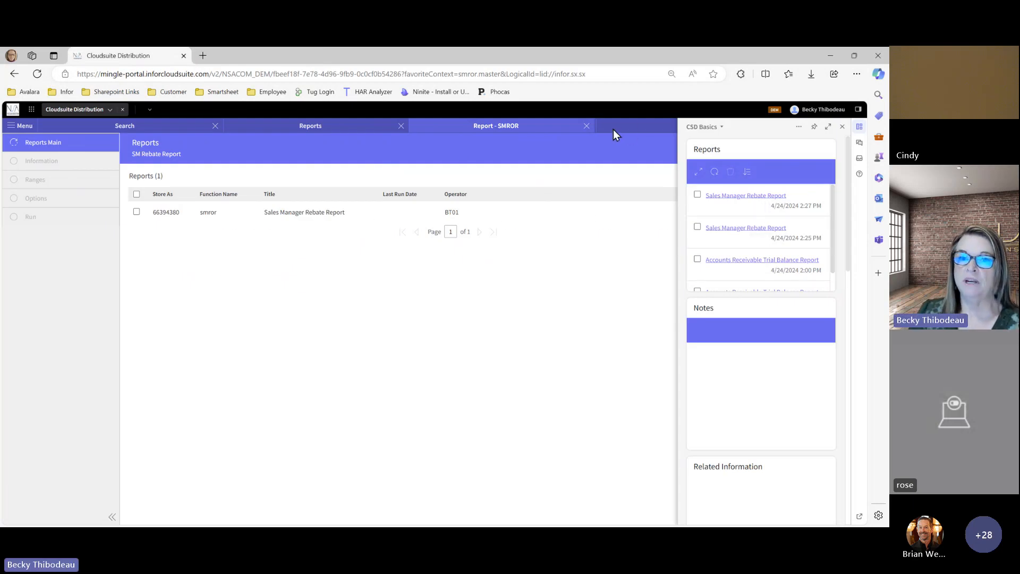
- Close the SMROR report and report list pages, and open Rebate Reconciliation from the Pricing and Discounting entry functions
{"action": "left_click", "coordinate": [588, 130]}
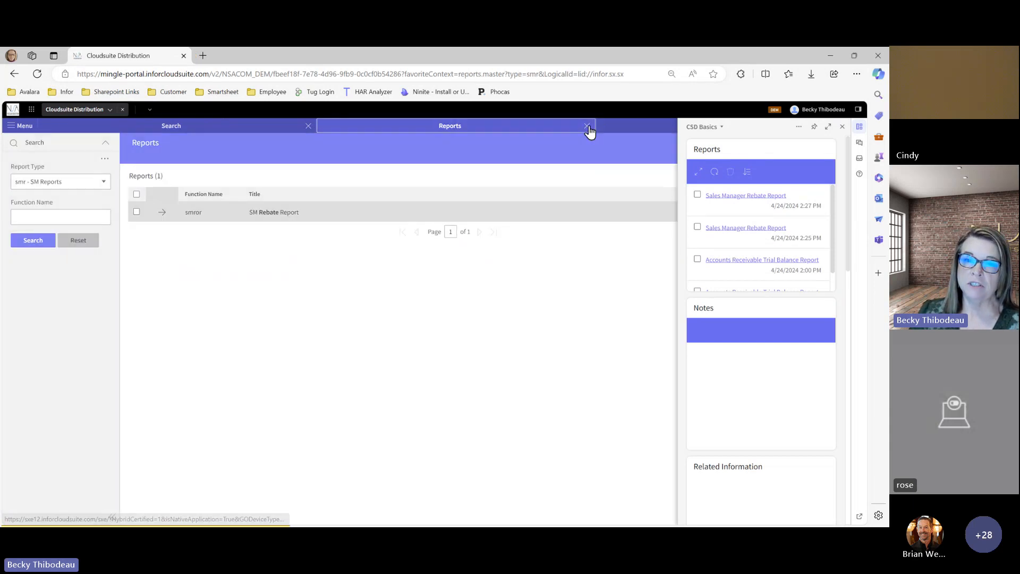
{"action": "left_click", "coordinate": [588, 129]}
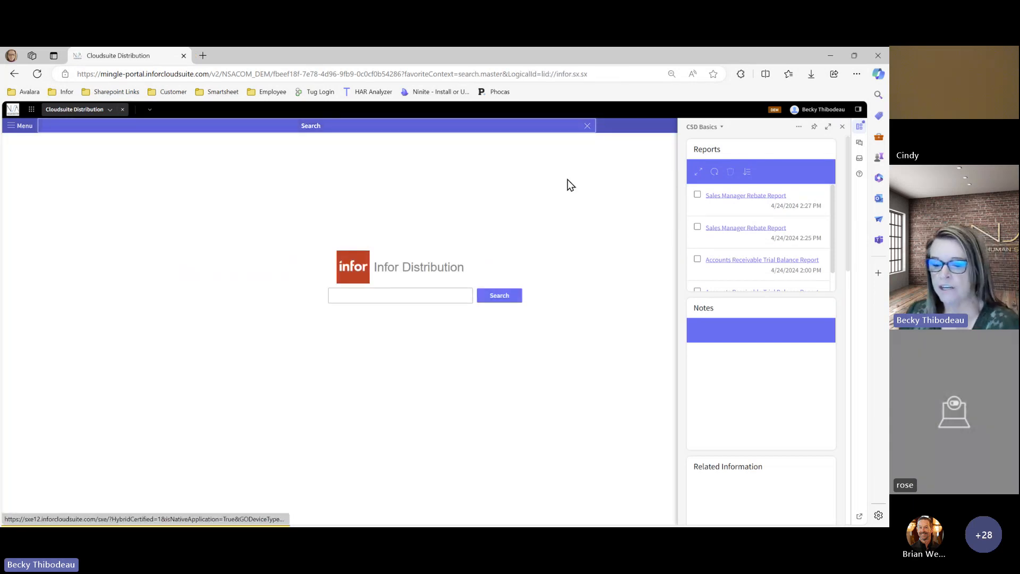
{"action": "left_click", "coordinate": [30, 126]}
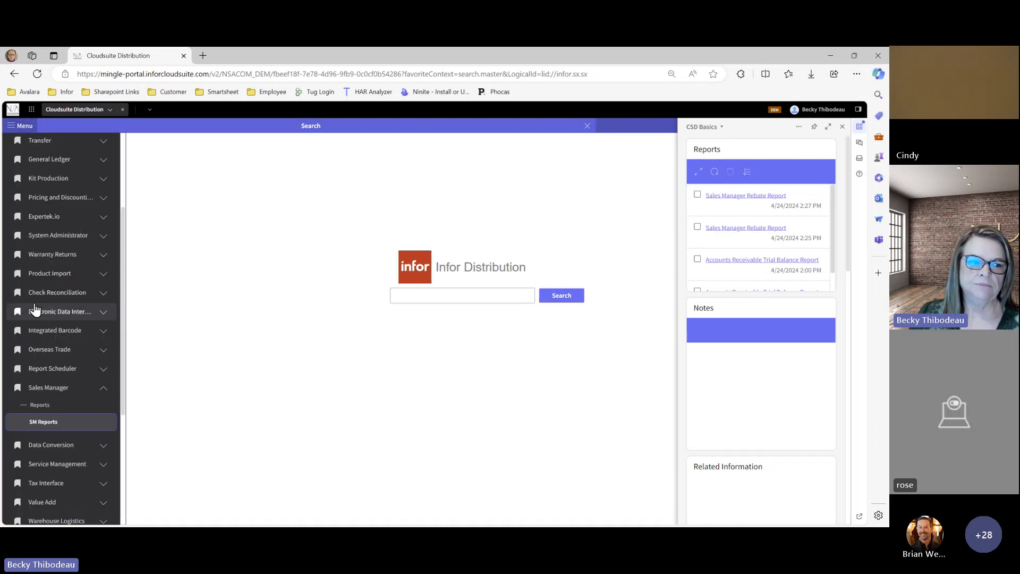
{"action": "left_click", "coordinate": [54, 202]}
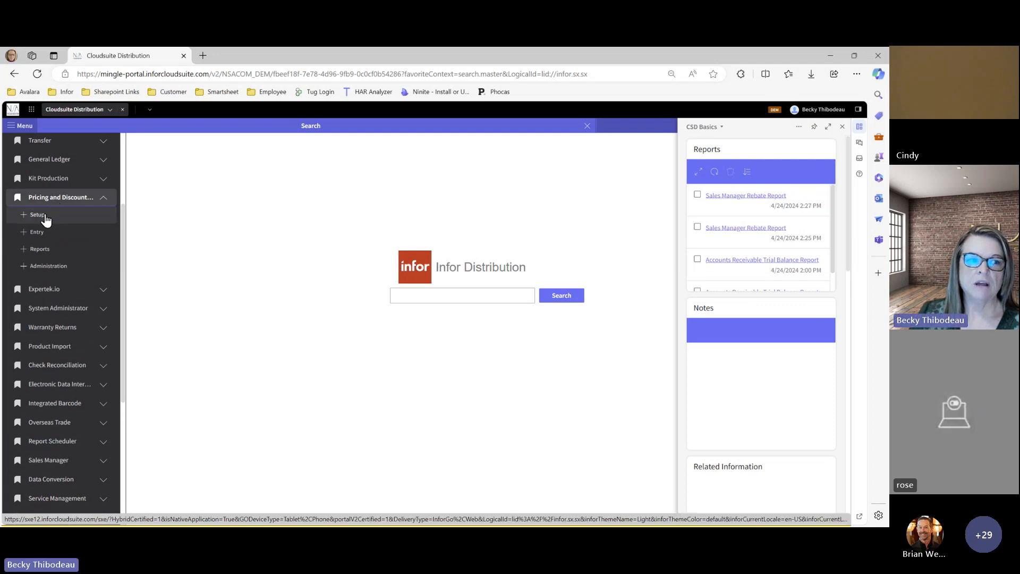
{"action": "left_click", "coordinate": [25, 234]}
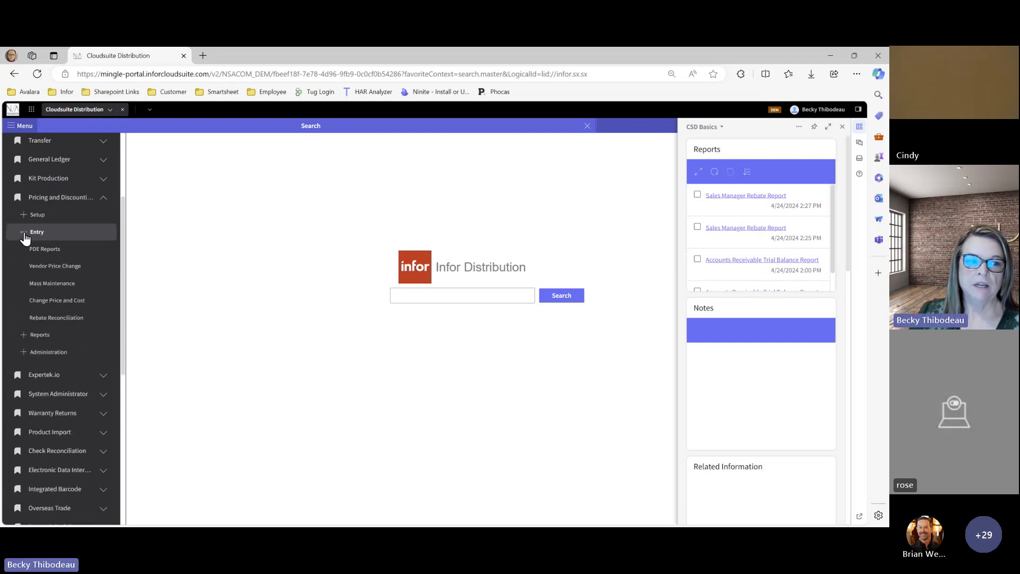
{"action": "left_click", "coordinate": [56, 320]}
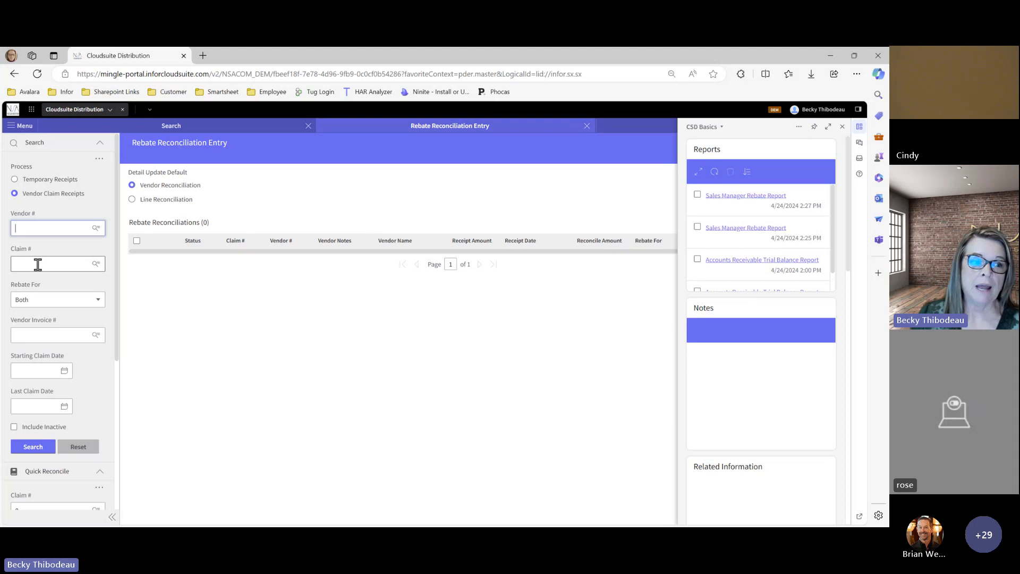
- Search the vendor claim receipts for vendor 1, Nuts and Bolts USA, with Rebate For kept at Both
{"action": "left_click", "coordinate": [41, 300]}
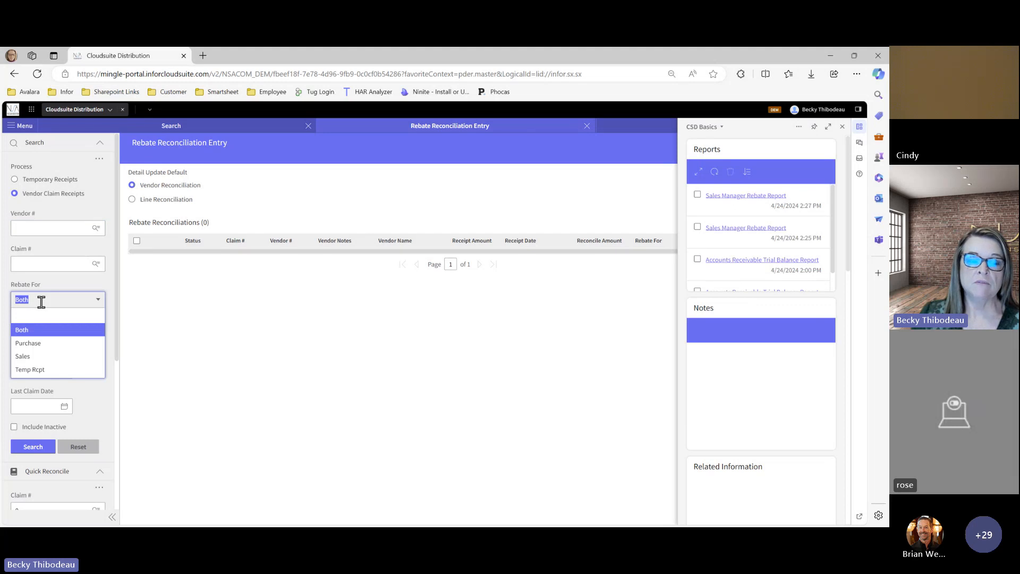
{"action": "left_click", "coordinate": [51, 280]}
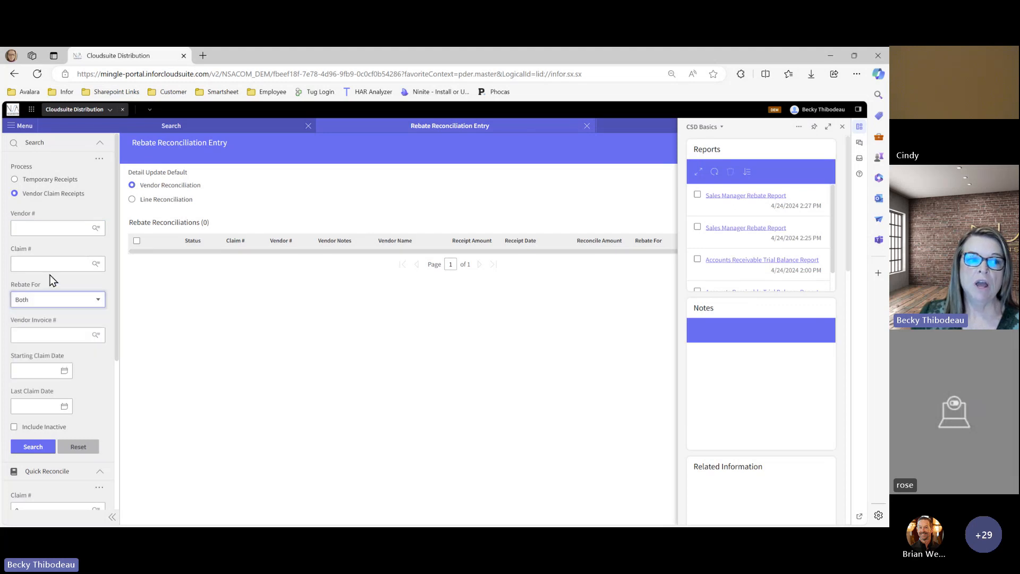
{"action": "left_click", "coordinate": [53, 229]}
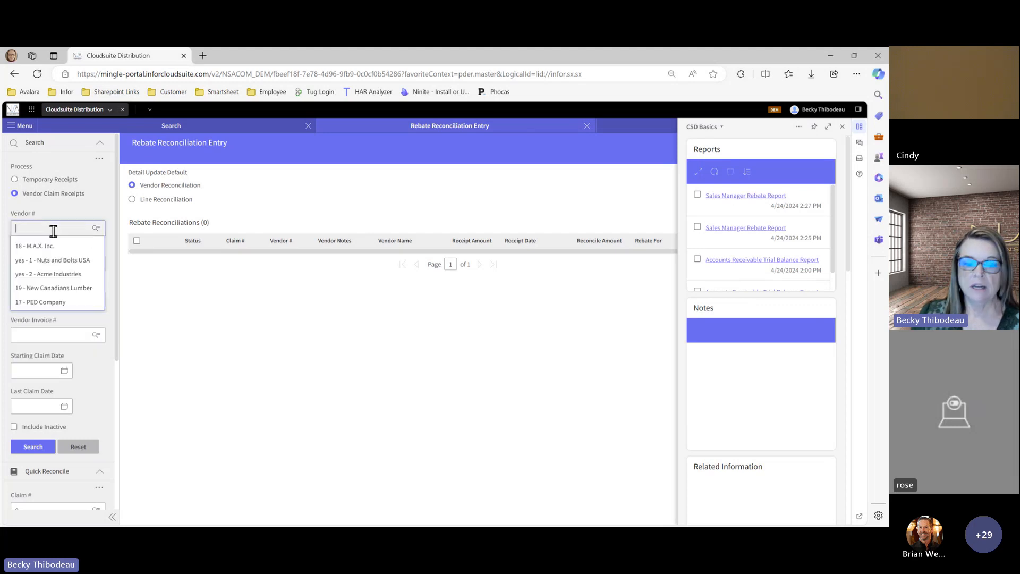
{"action": "left_click", "coordinate": [45, 261]}
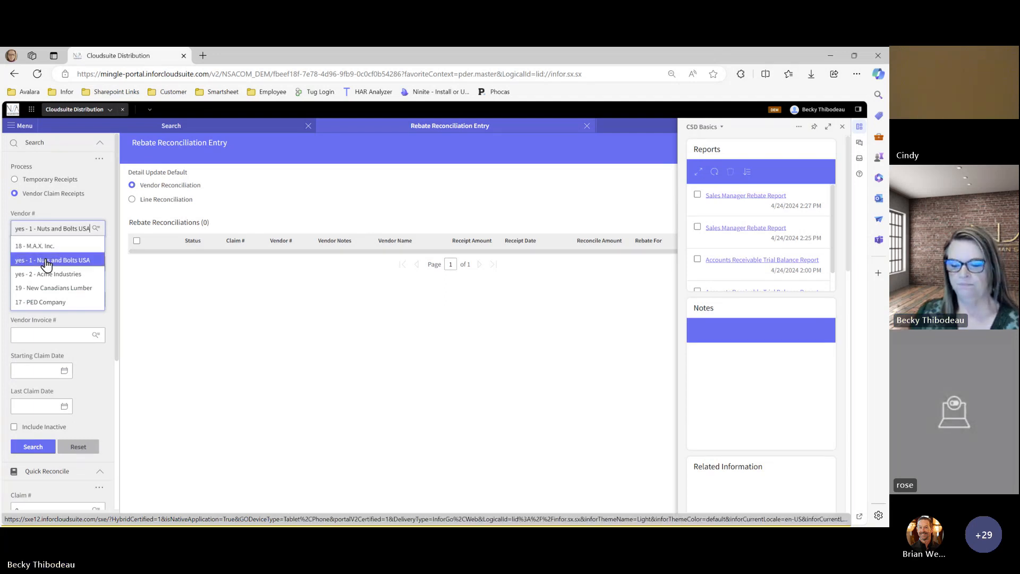
{"action": "left_click", "coordinate": [39, 447]}
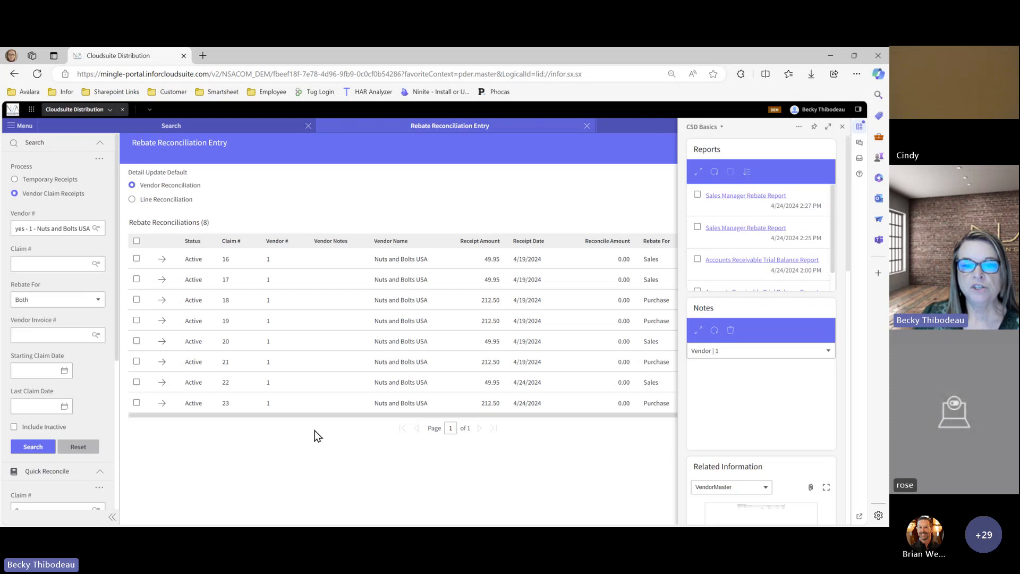
- Review the columns of the claim list, open sales claim 22 for reconciliation and hide the CSD Basics side panel
{"action": "left_click_drag", "start_coordinate": [322, 416], "coordinate": [588, 388]}
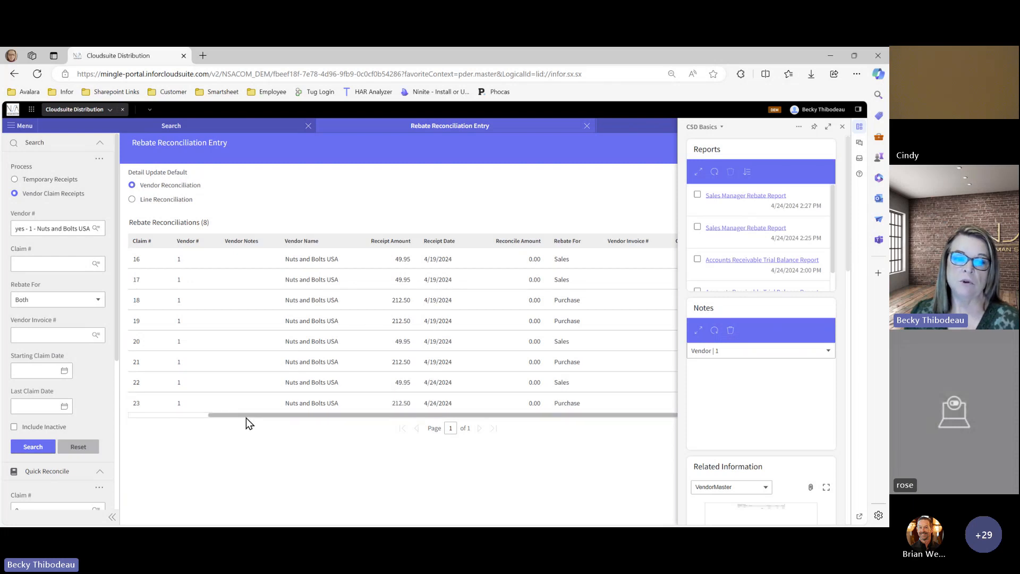
{"action": "left_click_drag", "start_coordinate": [247, 418], "coordinate": [162, 415]}
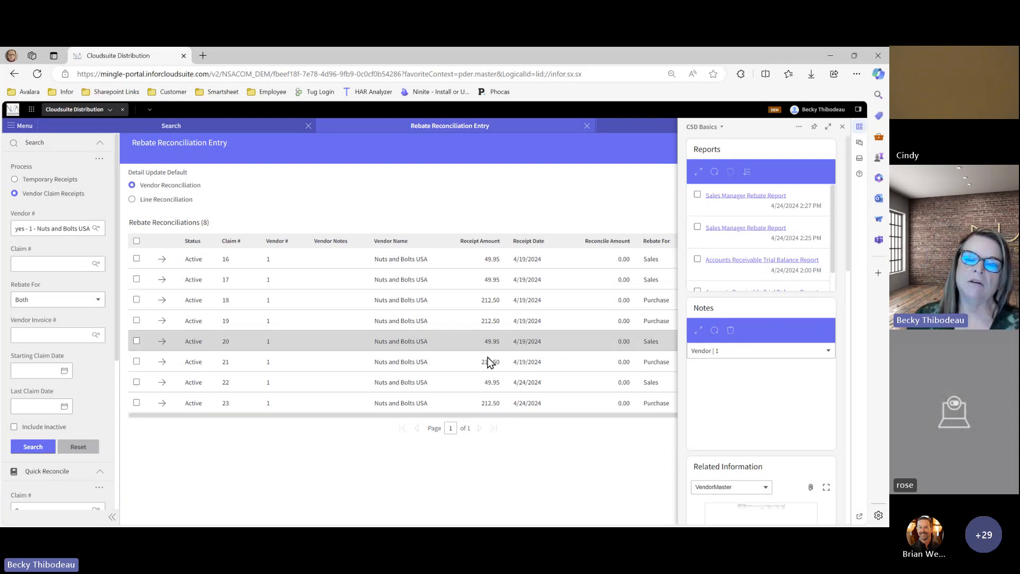
{"action": "left_click", "coordinate": [163, 389]}
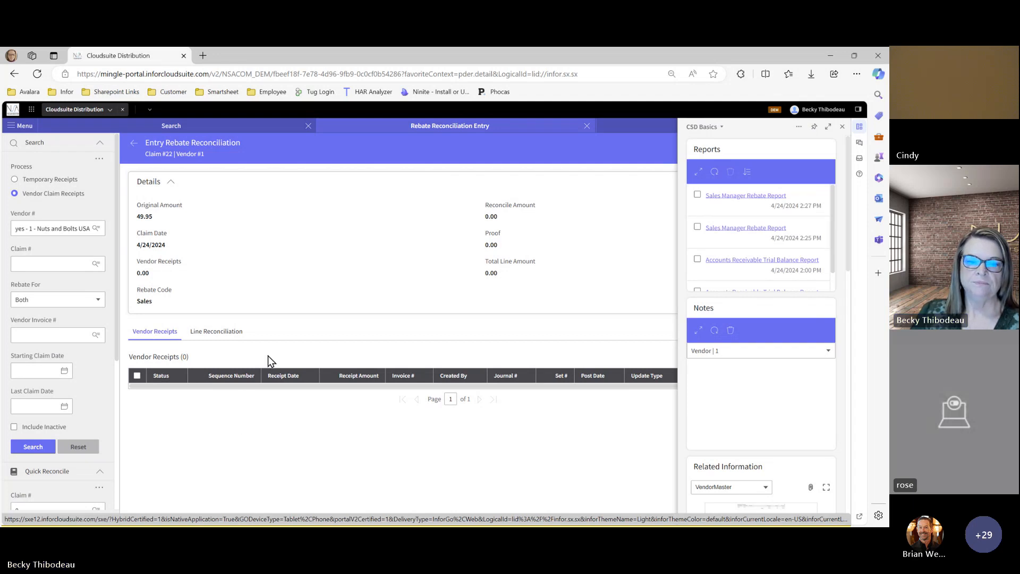
{"action": "left_click", "coordinate": [858, 130]}
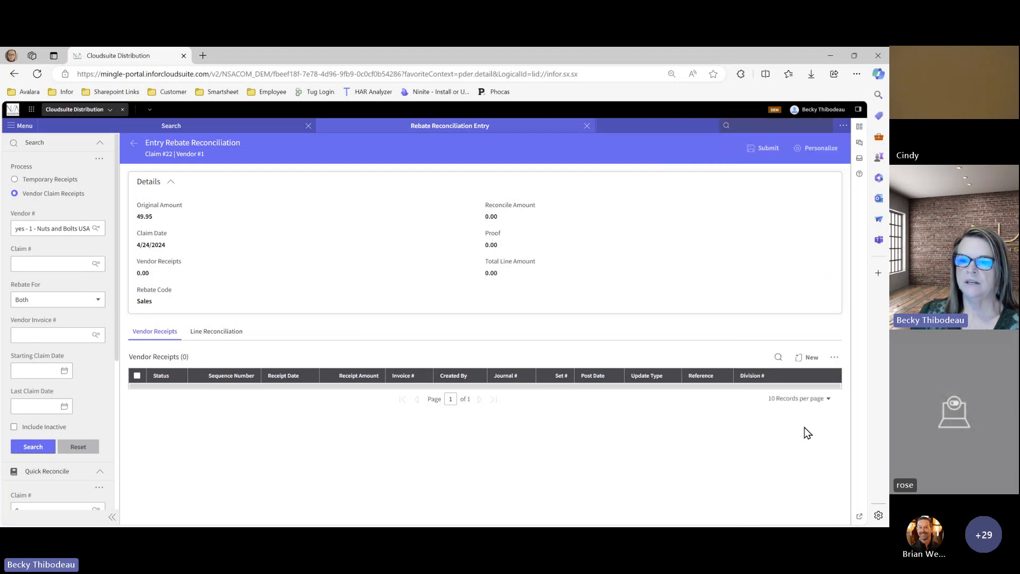
- Add a vendor receipt to claim 22 with status Update, receipt amount 50.00 and invoice number 42424-1, and save it
{"action": "left_click", "coordinate": [814, 357]}
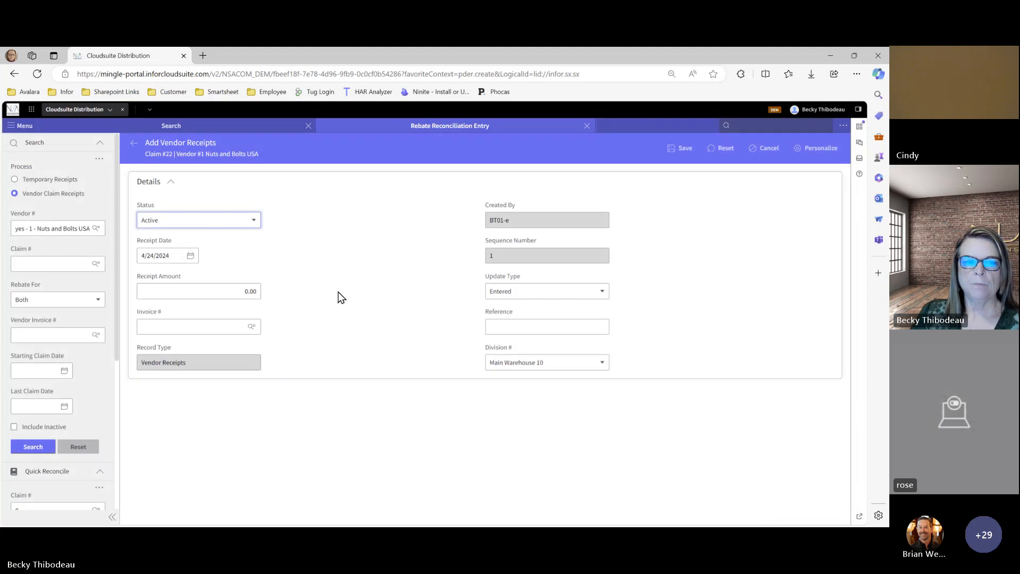
{"action": "left_click", "coordinate": [232, 220]}
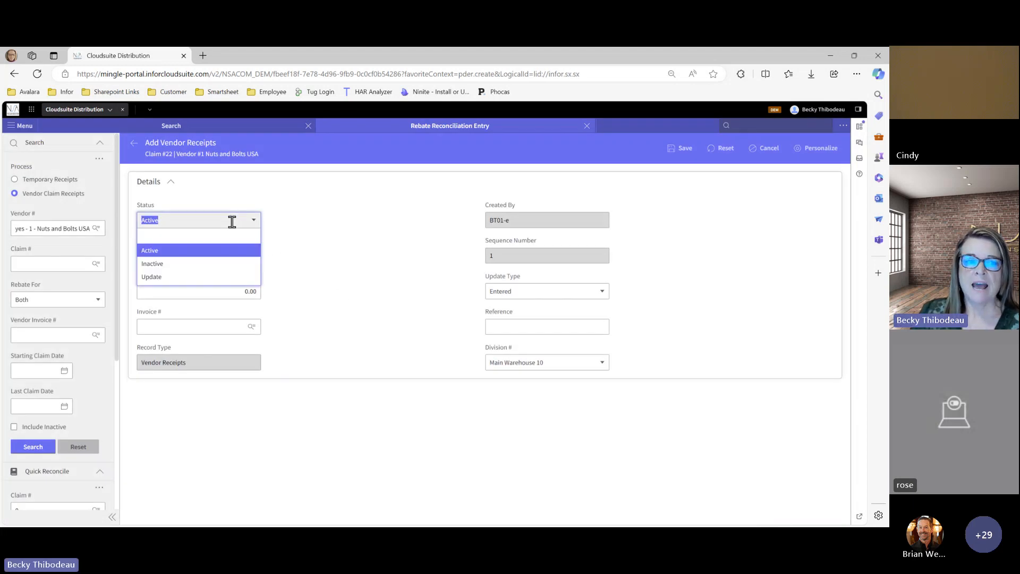
{"action": "left_click", "coordinate": [218, 278]}
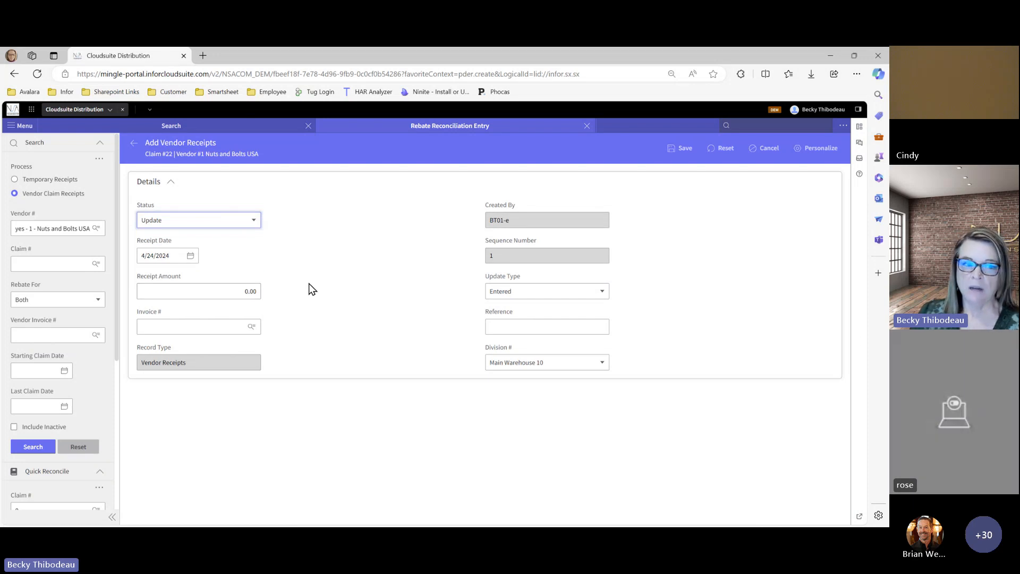
{"action": "left_click", "coordinate": [230, 292]}
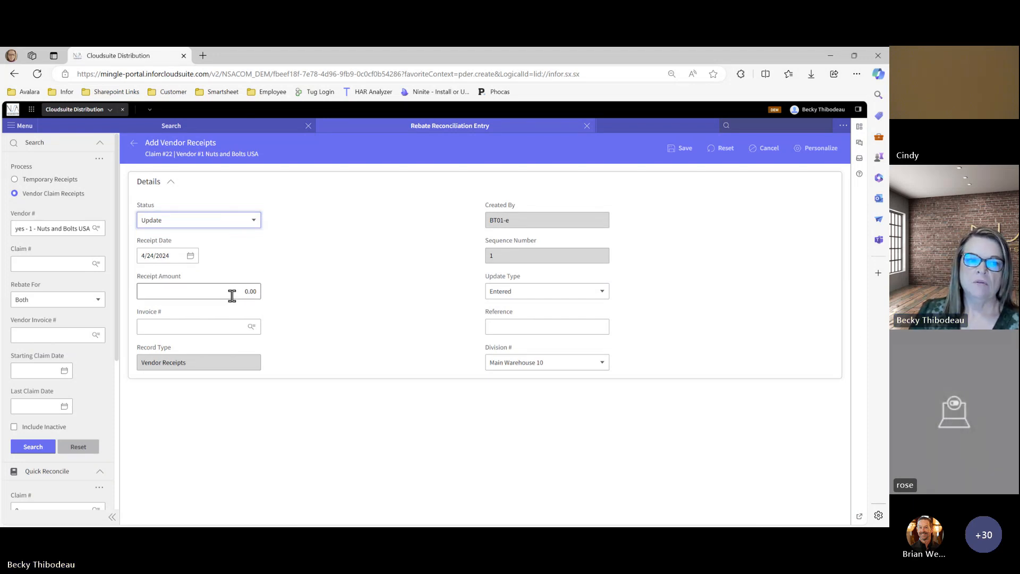
{"action": "type", "text": "50.00"}
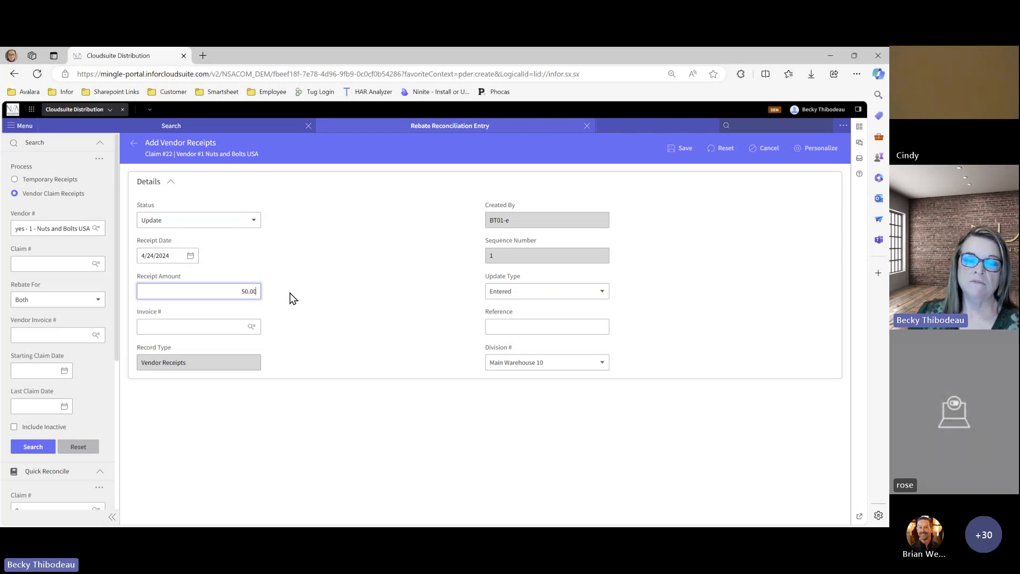
{"action": "left_click", "coordinate": [218, 327]}
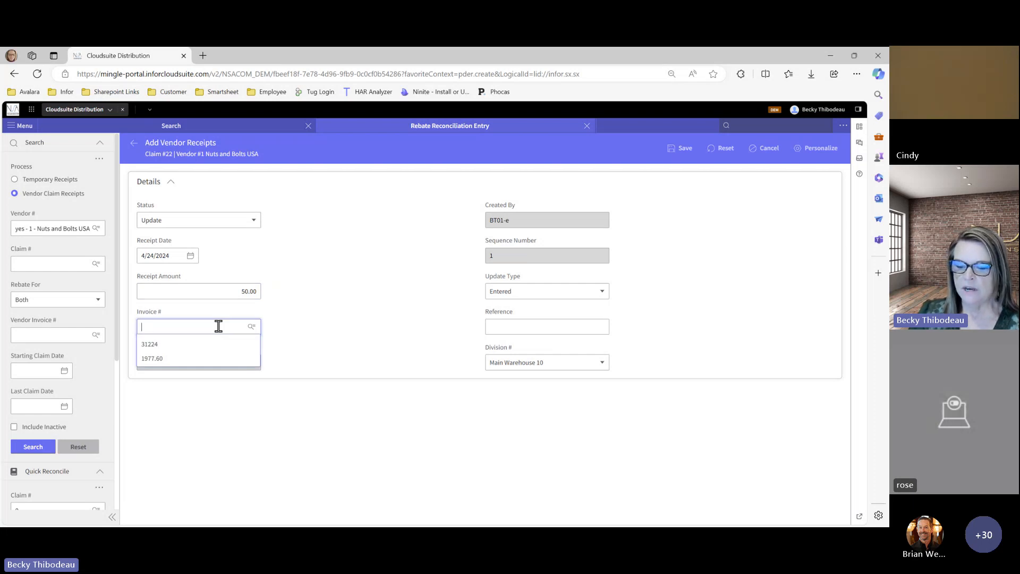
{"action": "type", "text": "42424"}
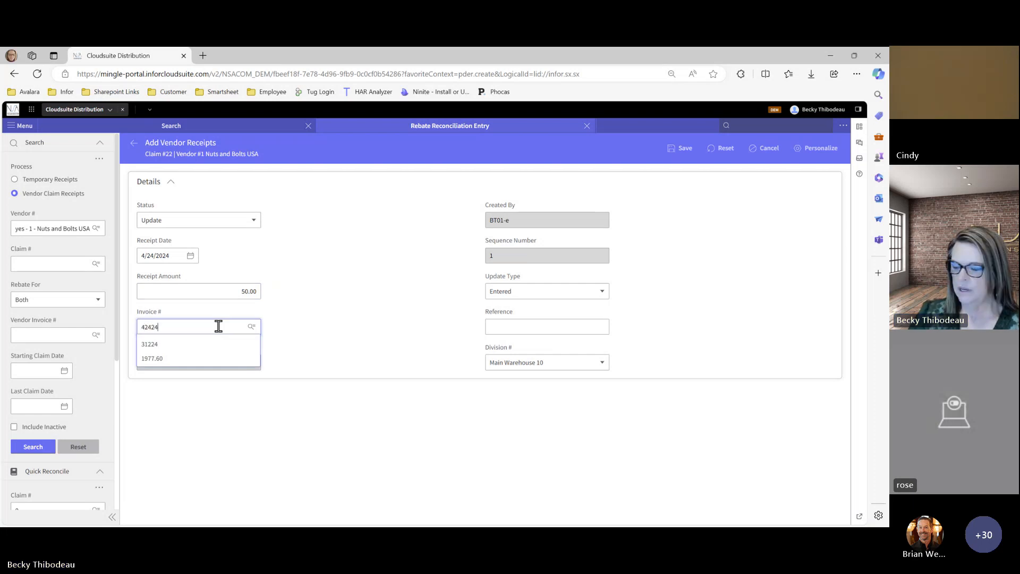
{"action": "type", "text": "-1"}
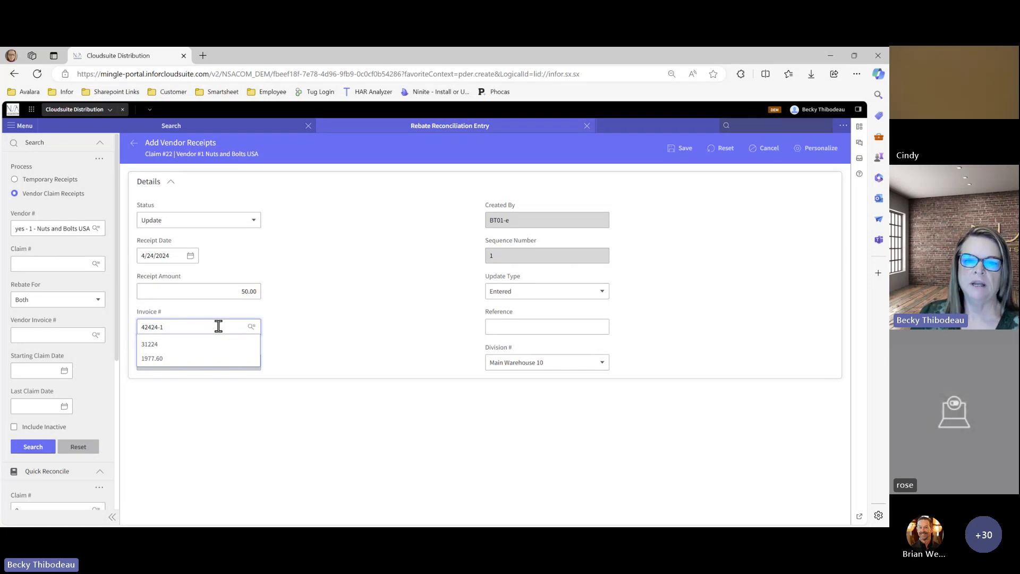
{"action": "left_click", "coordinate": [269, 299]}
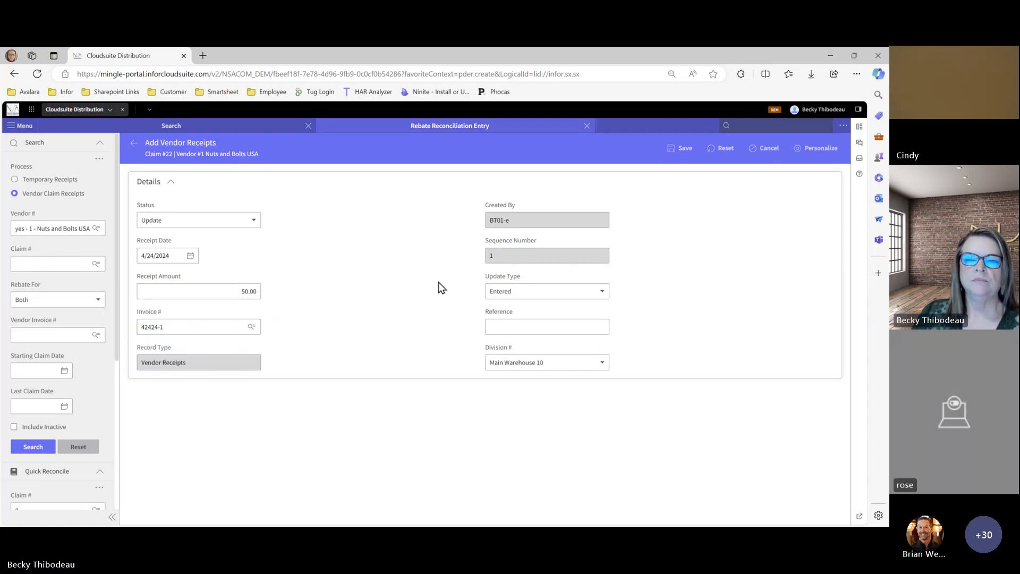
{"action": "left_click", "coordinate": [684, 147]}
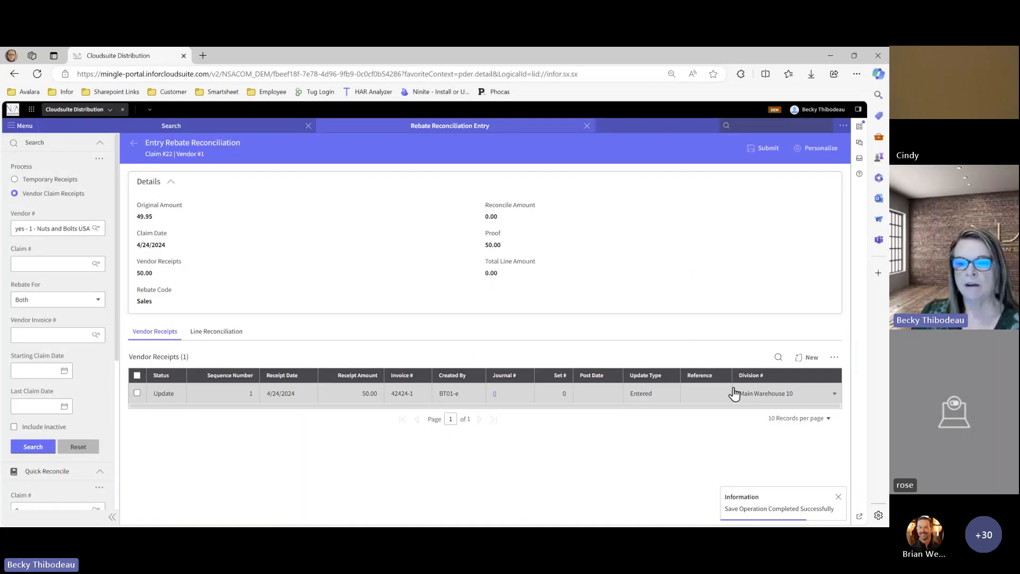
{"action": "left_click", "coordinate": [165, 396]}
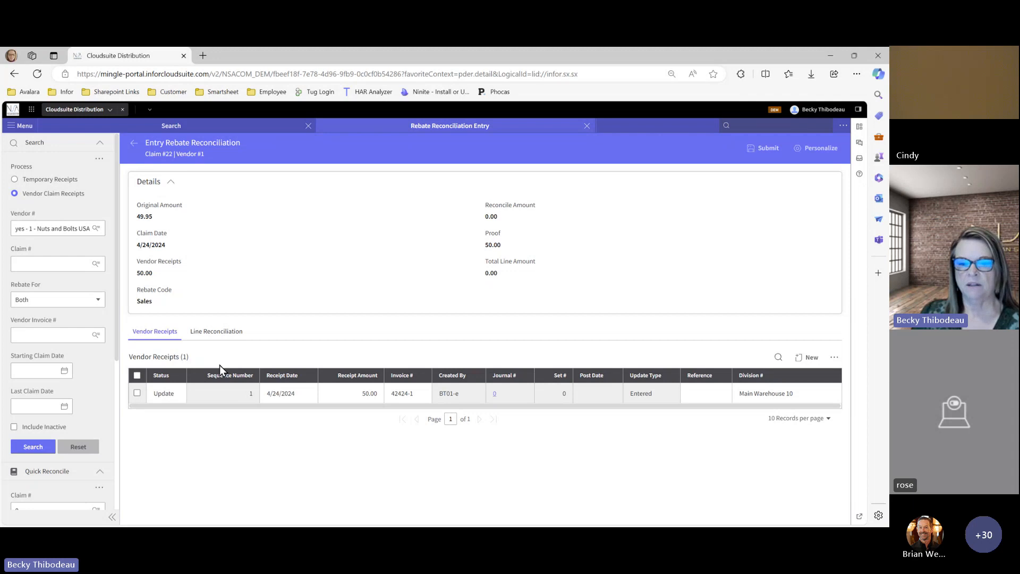
- Change the status of all of claim 22's line reconciliation records to Updated
{"action": "left_click", "coordinate": [231, 335]}
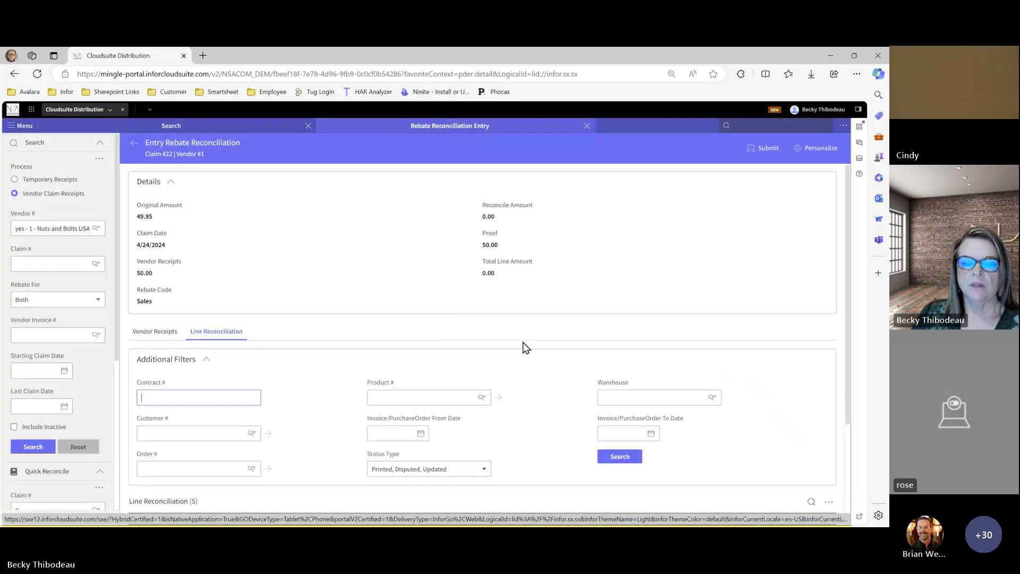
{"action": "scroll", "coordinate": [523, 343], "scroll_direction": "down", "scroll_amount": 3}
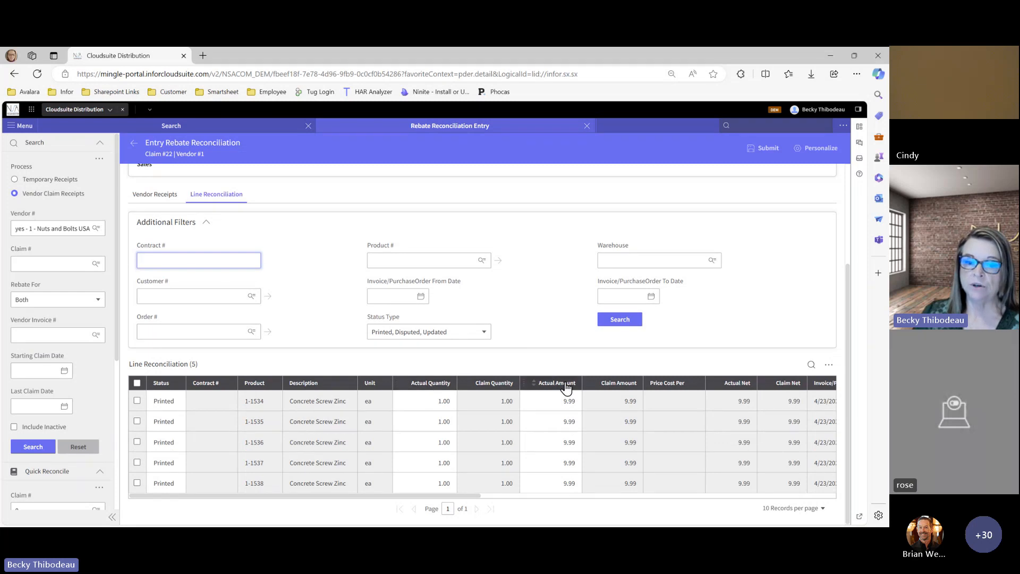
{"action": "left_click", "coordinate": [134, 386]}
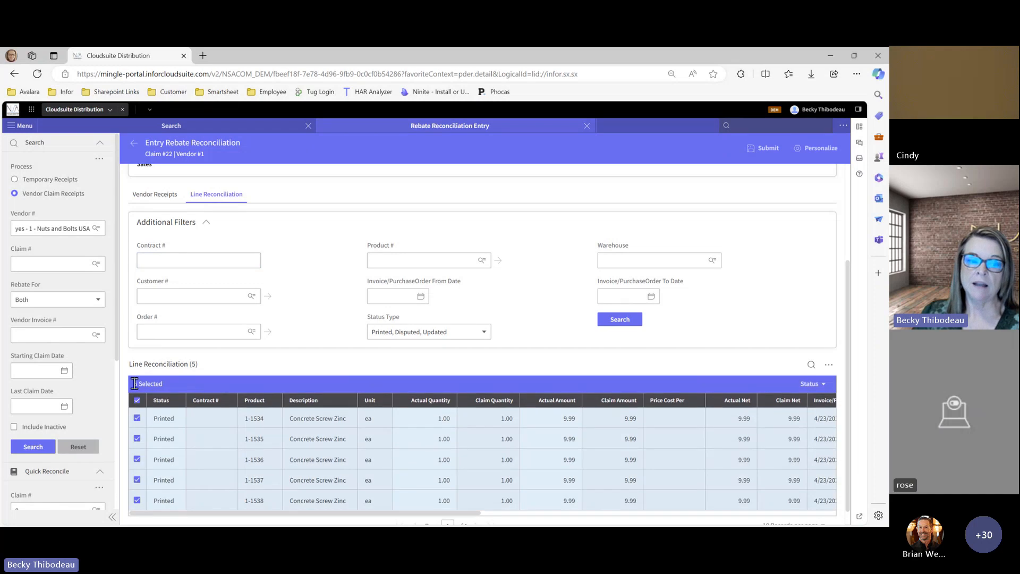
{"action": "left_click", "coordinate": [825, 385]}
{"action": "left_click", "coordinate": [812, 418]}
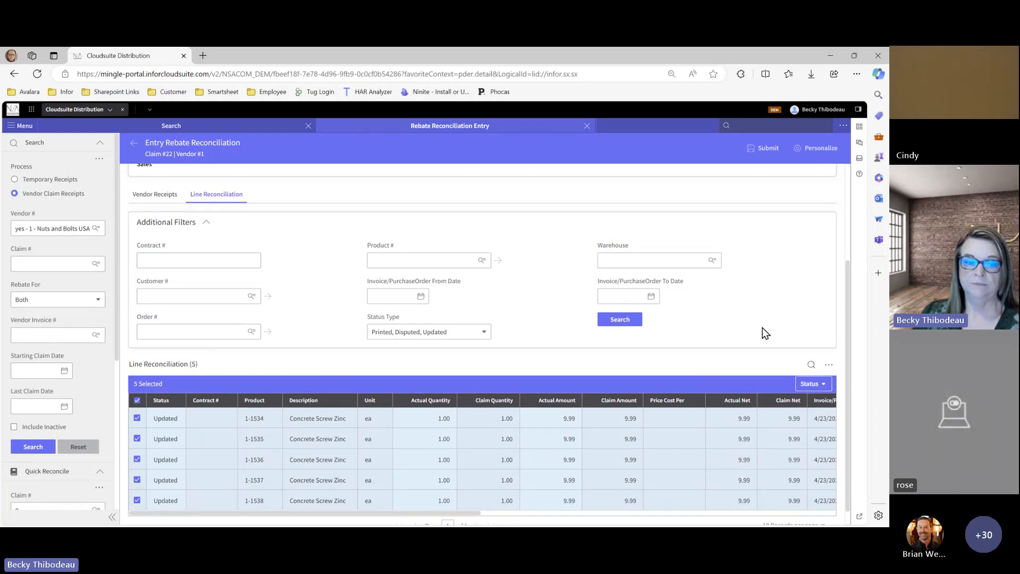
{"action": "scroll", "coordinate": [765, 333], "scroll_direction": "down", "scroll_amount": 1}
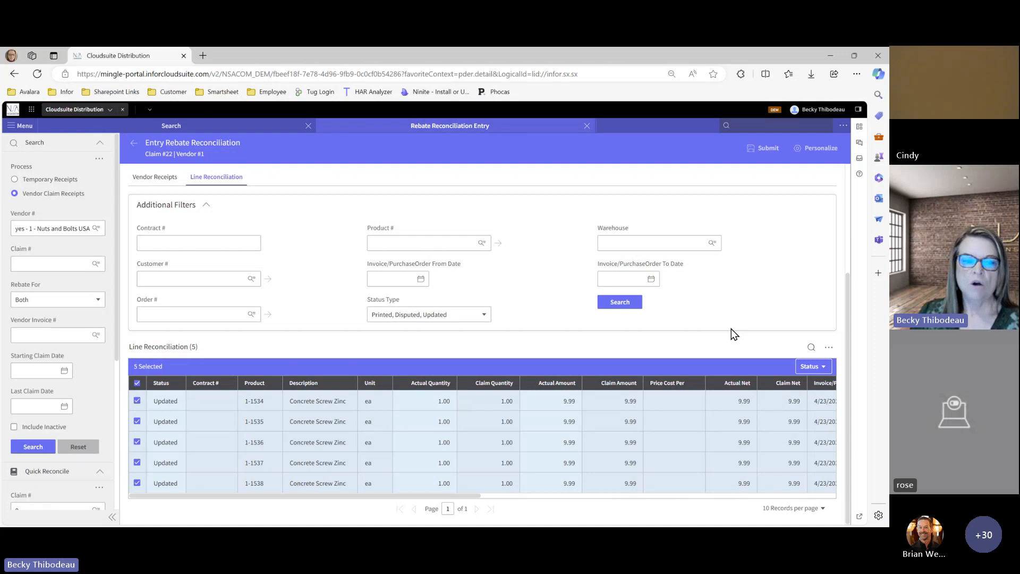
- Change the status of all of claim 22's line reconciliation records to Disputed and check the claim details
{"action": "left_click", "coordinate": [811, 368]}
{"action": "left_click", "coordinate": [808, 399]}
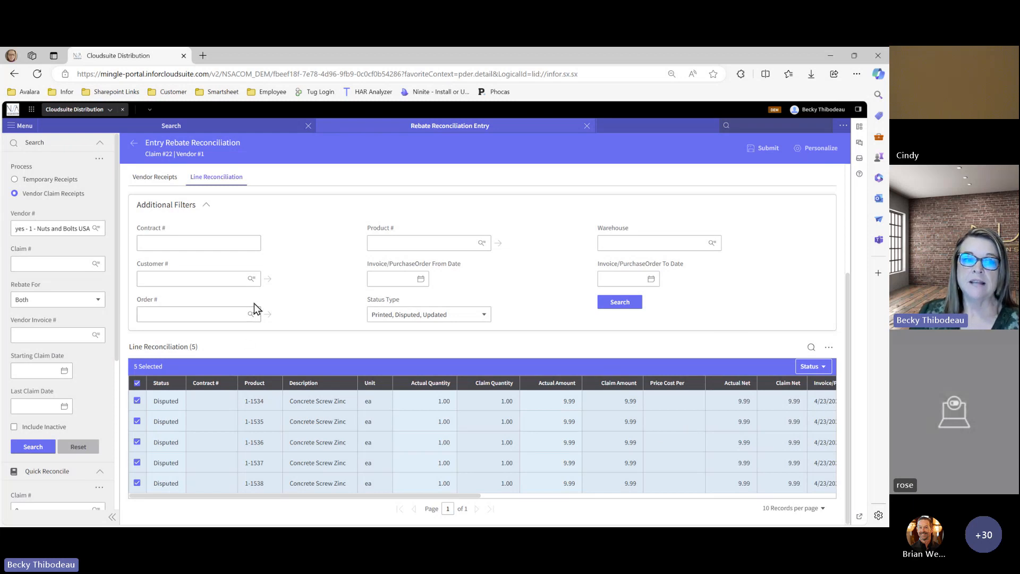
{"action": "scroll", "coordinate": [254, 304], "scroll_direction": "up", "scroll_amount": 3}
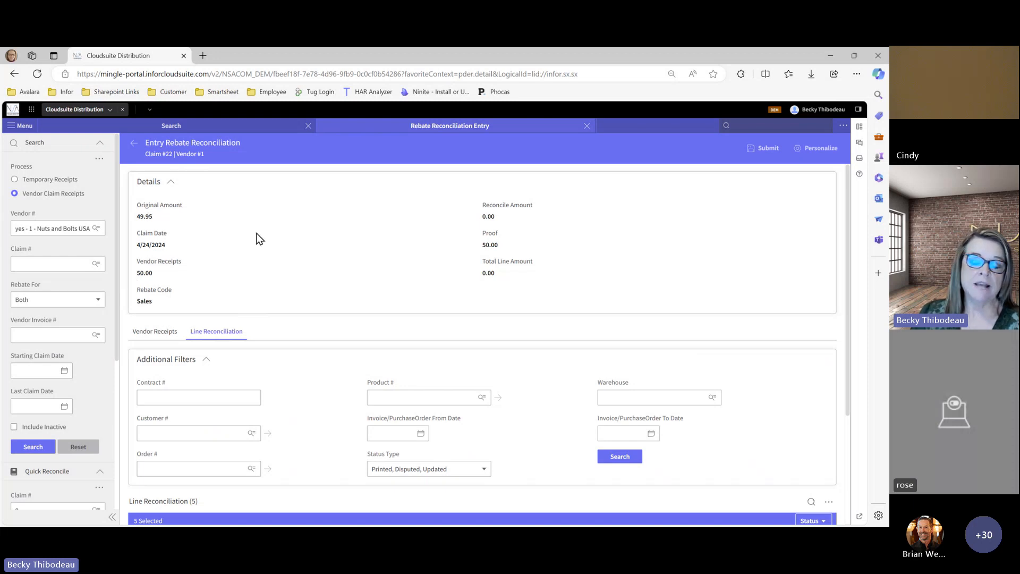
{"action": "scroll", "coordinate": [276, 305], "scroll_direction": "down", "scroll_amount": 3}
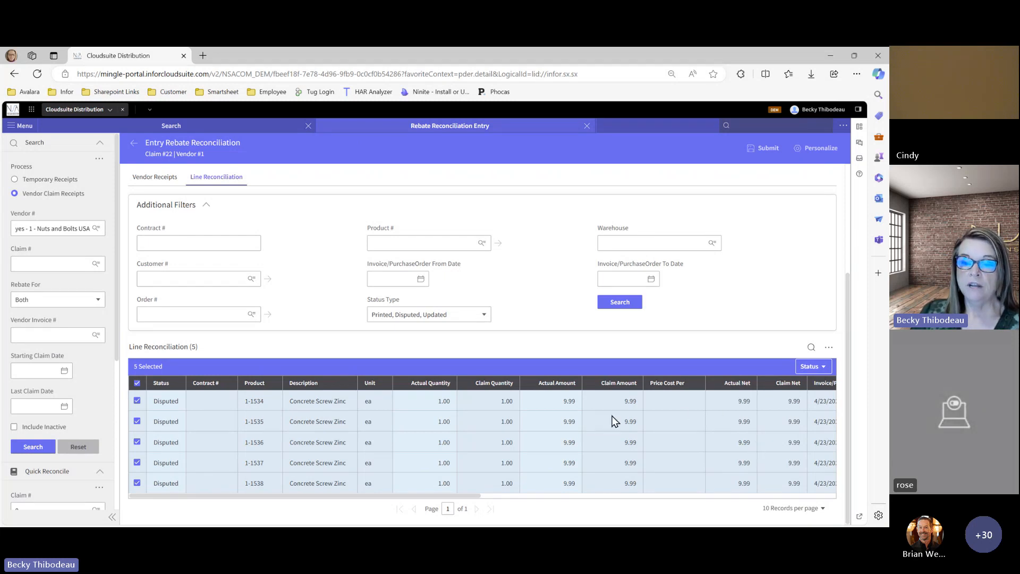
- Set the Actual Amount of the product 1-1534 line in claim 22 to 10.04
{"action": "left_click", "coordinate": [567, 402]}
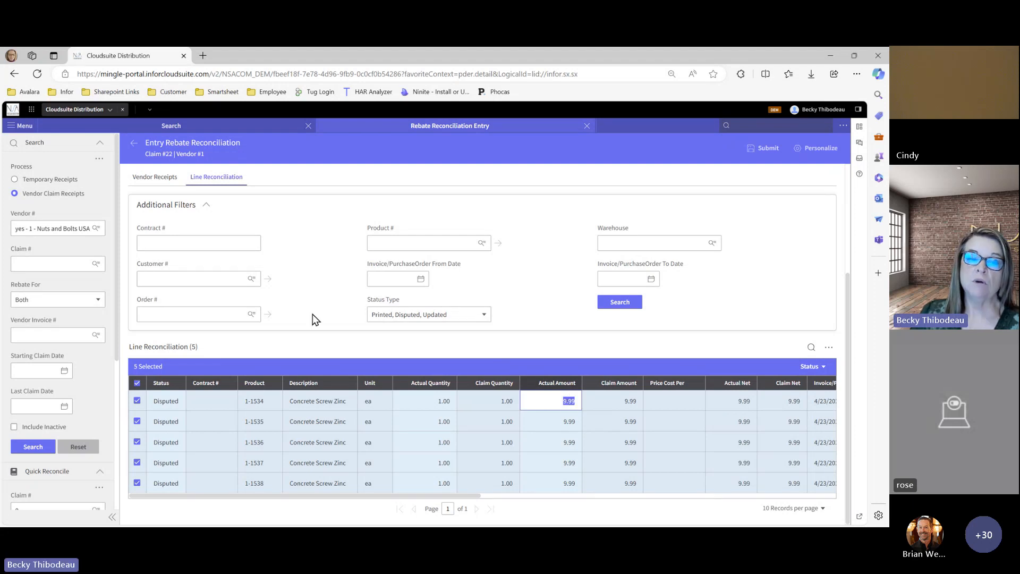
{"action": "scroll", "coordinate": [313, 314], "scroll_direction": "up", "scroll_amount": 3}
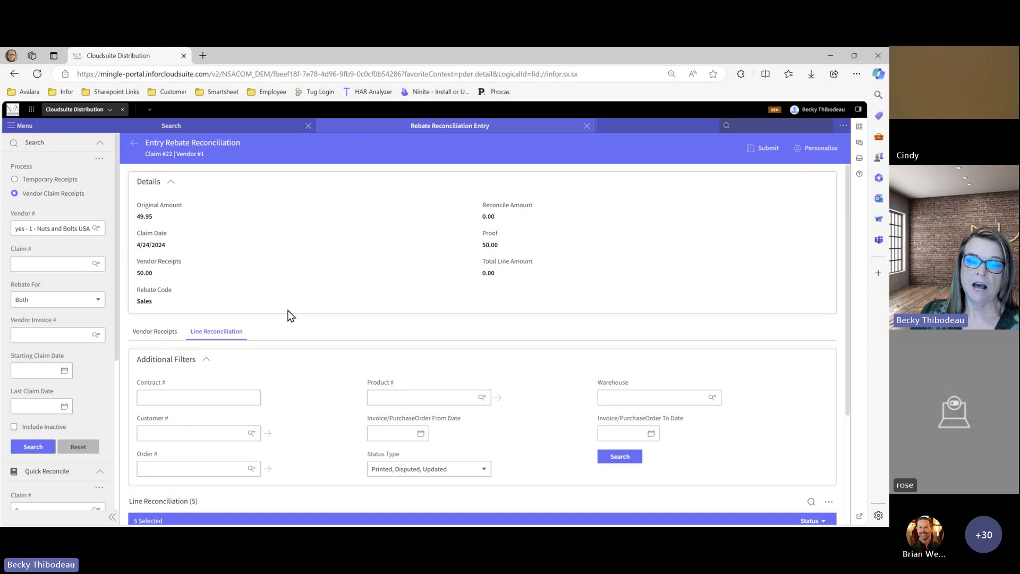
{"action": "scroll", "coordinate": [291, 315], "scroll_direction": "down", "scroll_amount": 3}
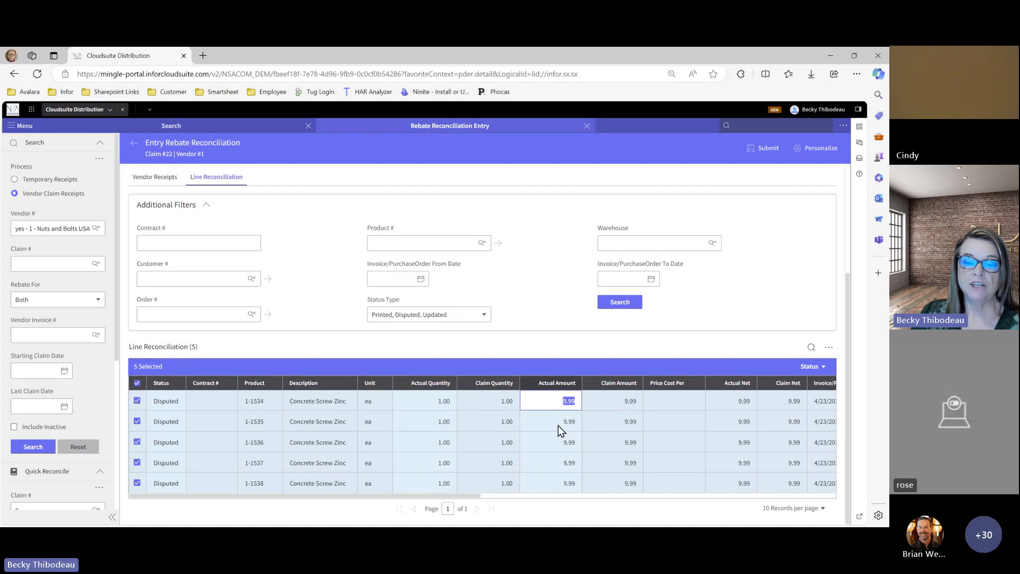
{"action": "left_click", "coordinate": [558, 425]}
{"action": "left_click", "coordinate": [570, 448]}
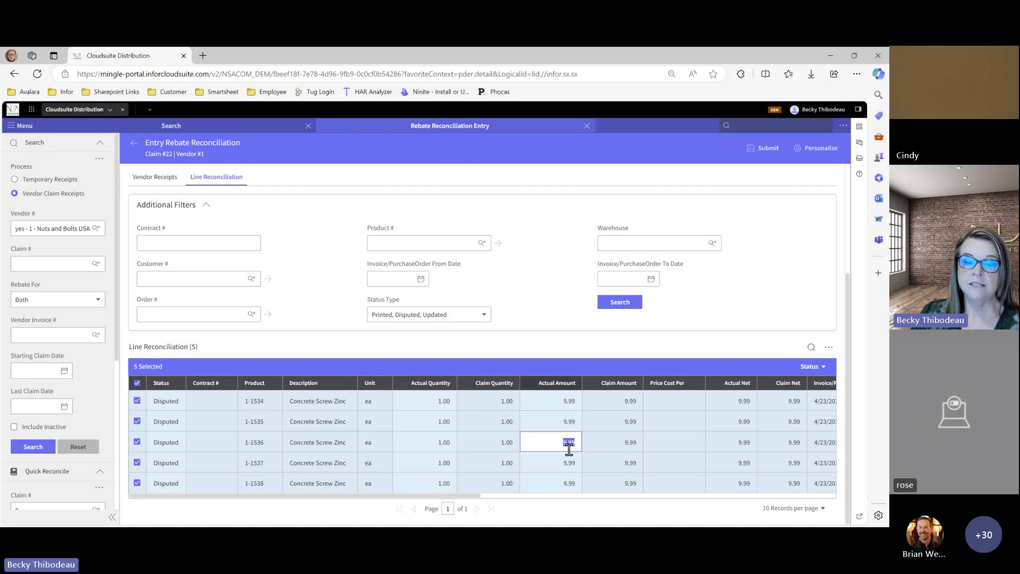
{"action": "left_click", "coordinate": [568, 462]}
{"action": "left_click", "coordinate": [569, 479]}
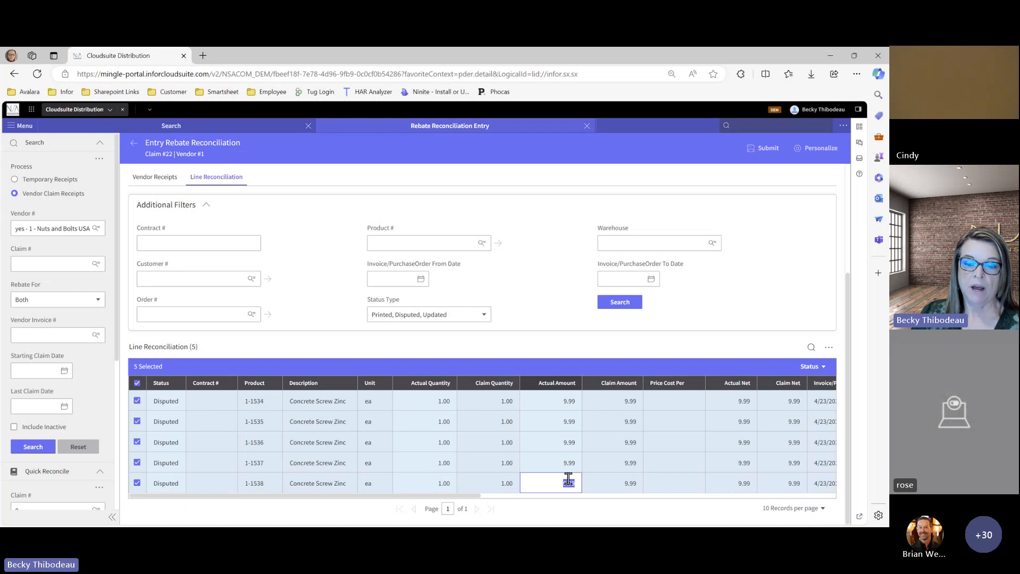
{"action": "left_click", "coordinate": [568, 403]}
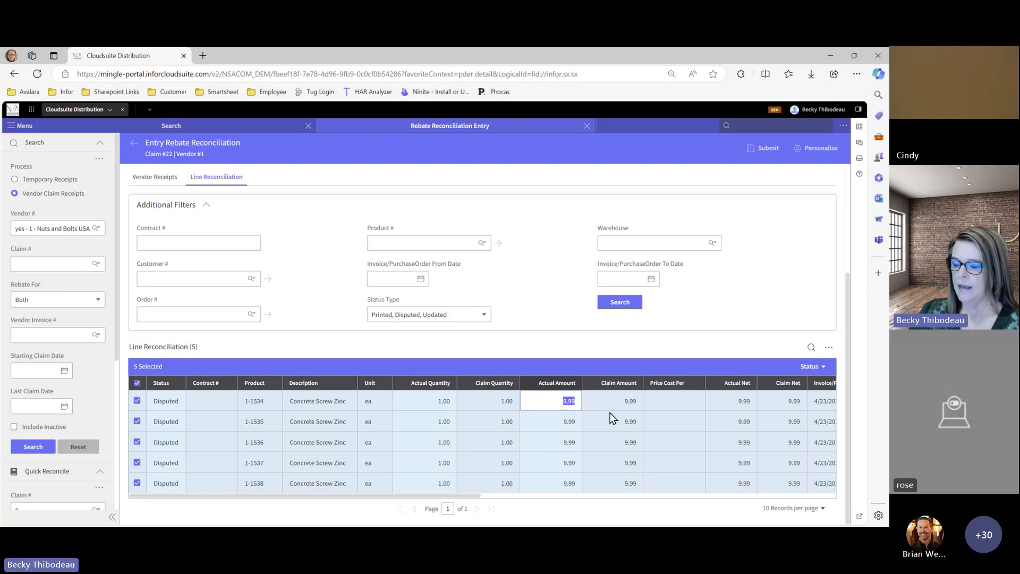
{"action": "type", "text": "10."}
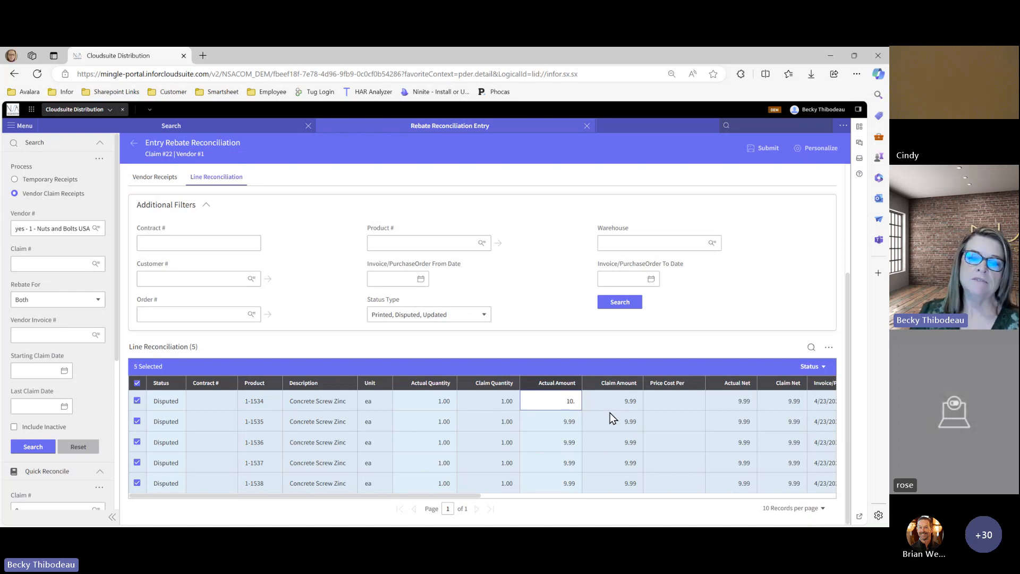
{"action": "type", "text": "04"}
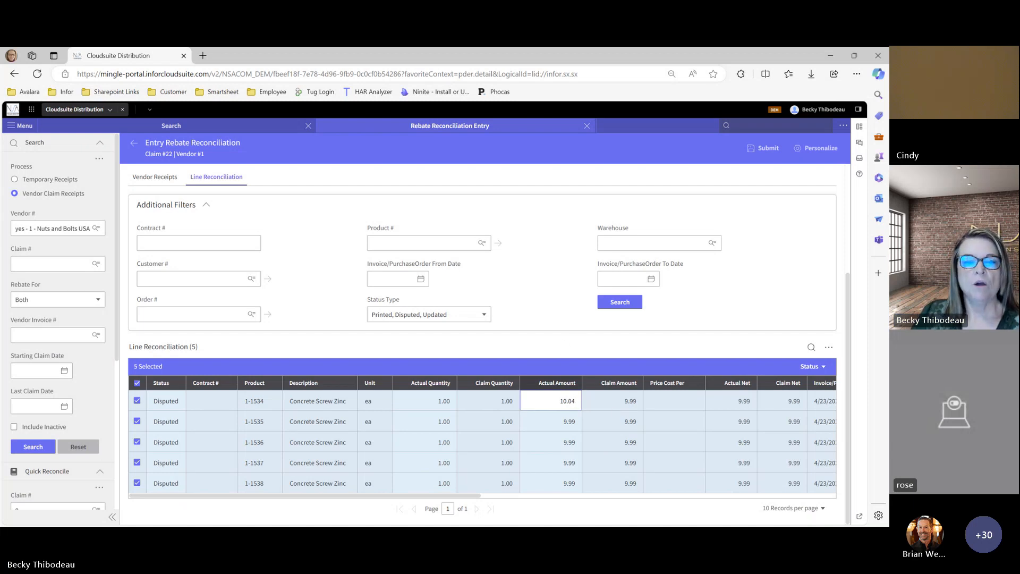
- Set all five line reconciliation records of claim 22 back to Updated status
{"action": "left_click", "coordinate": [136, 384]}
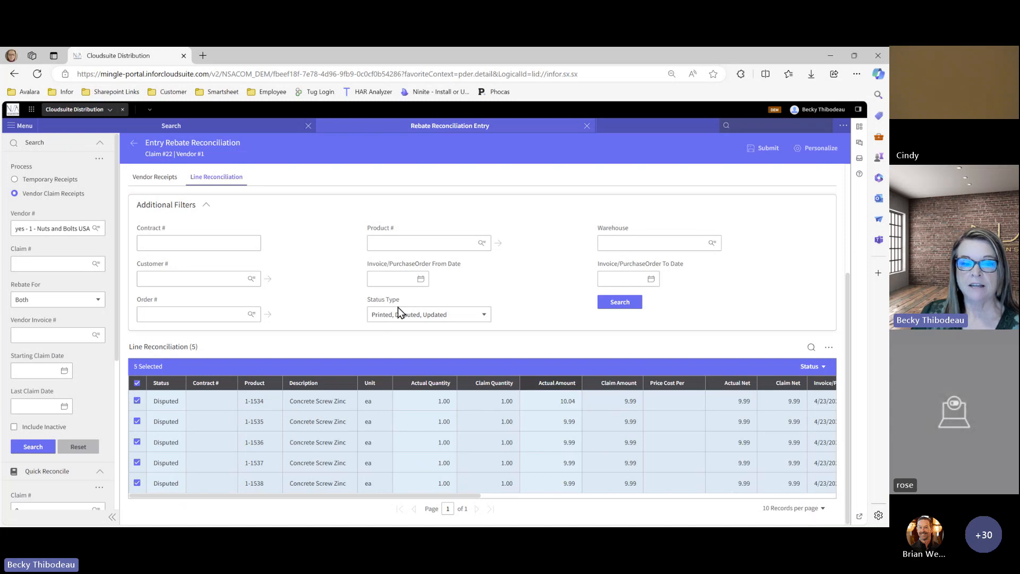
{"action": "left_click", "coordinate": [810, 370]}
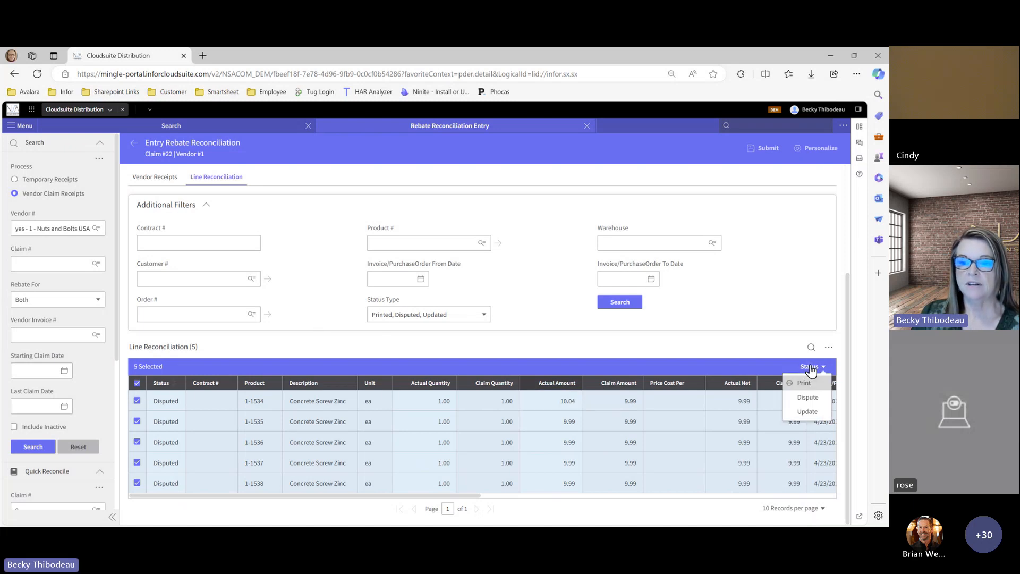
{"action": "left_click", "coordinate": [805, 417]}
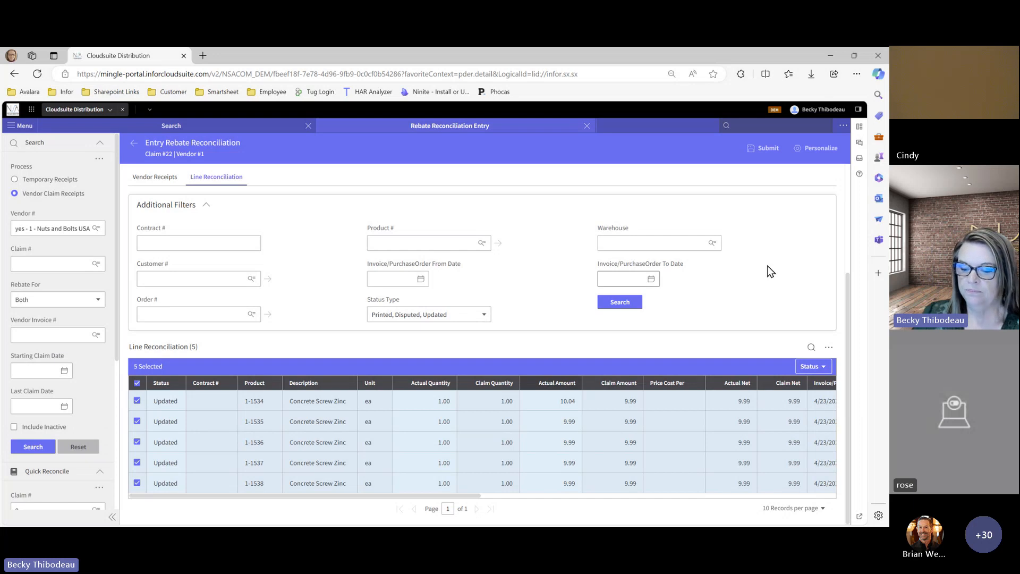
- Submit claim 22's reconciliation and review the vendor credit, write-off and post amounts
{"action": "left_click", "coordinate": [762, 150]}
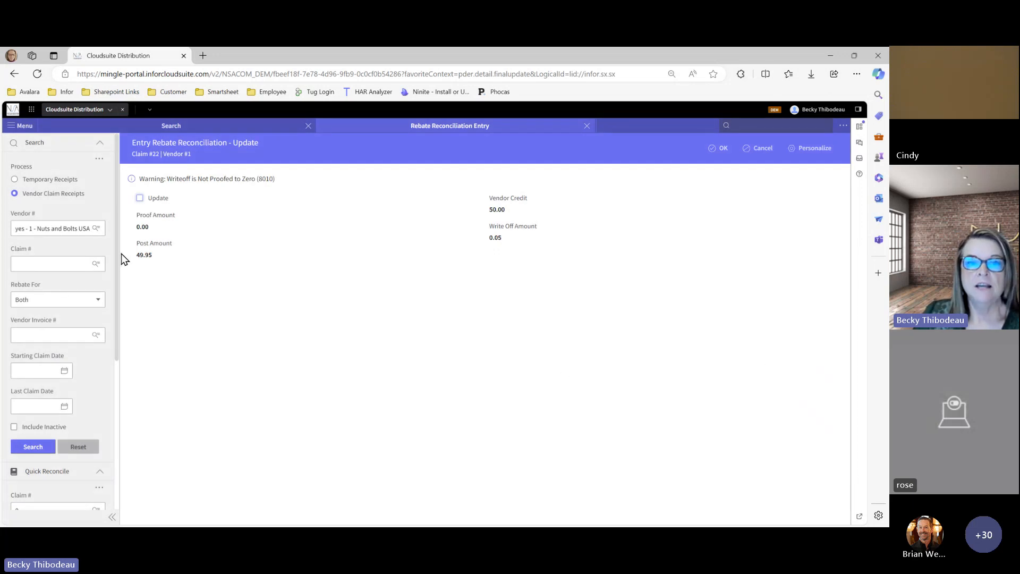
{"action": "left_click_drag", "start_coordinate": [480, 209], "coordinate": [513, 212]}
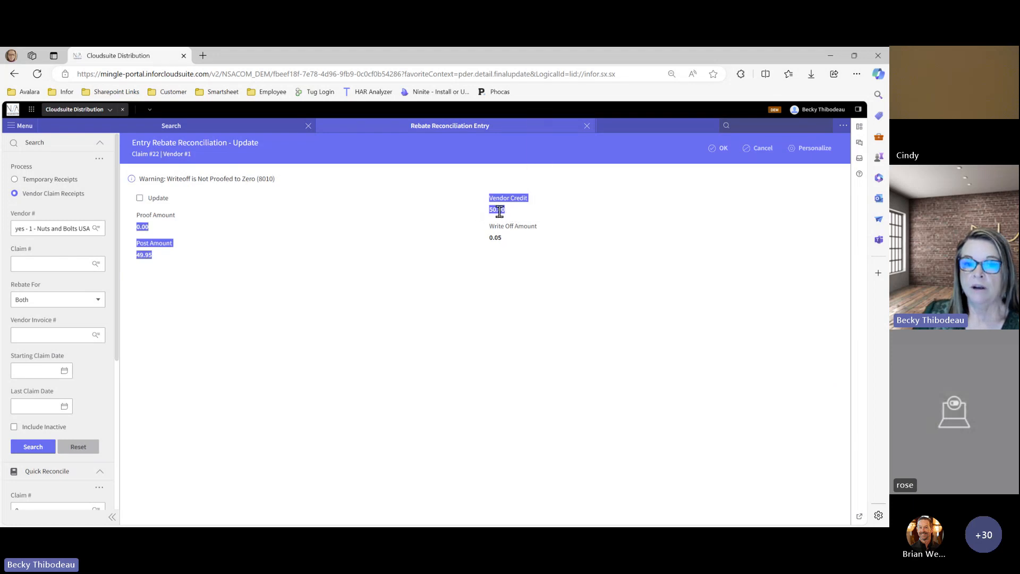
{"action": "left_click", "coordinate": [499, 211]}
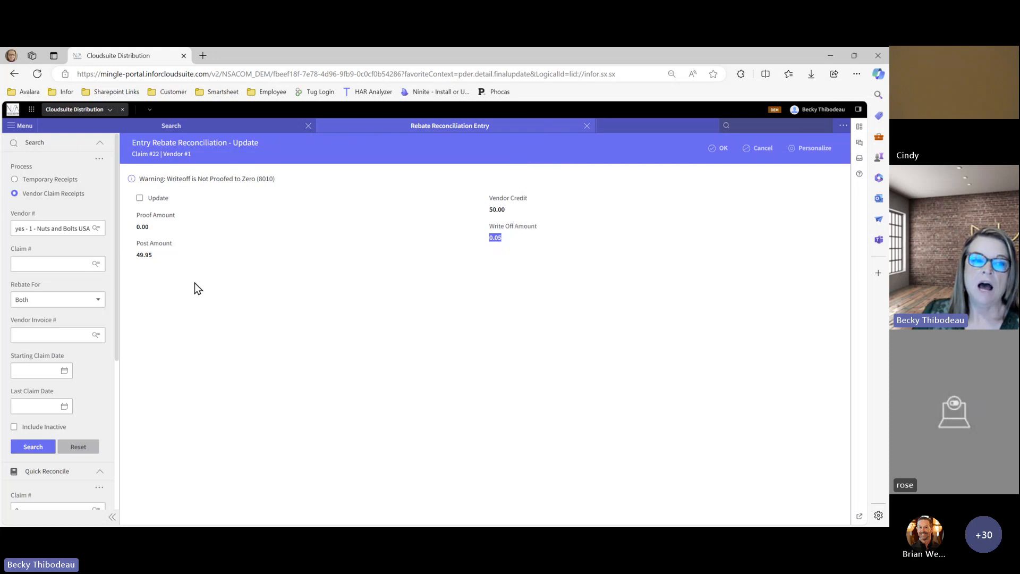
{"action": "left_click", "coordinate": [140, 256]}
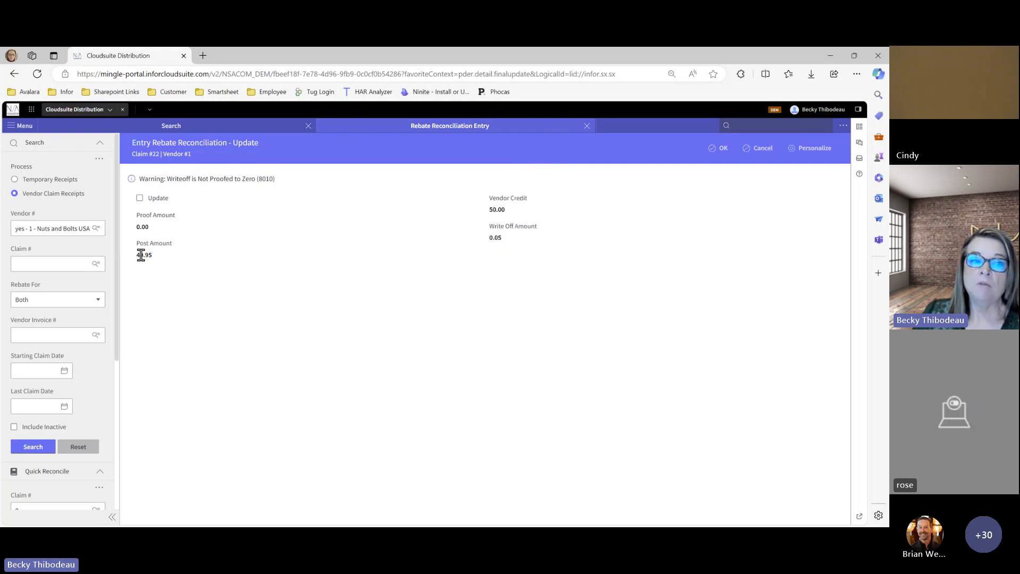
{"action": "left_click_drag", "start_coordinate": [137, 255], "coordinate": [154, 255]}
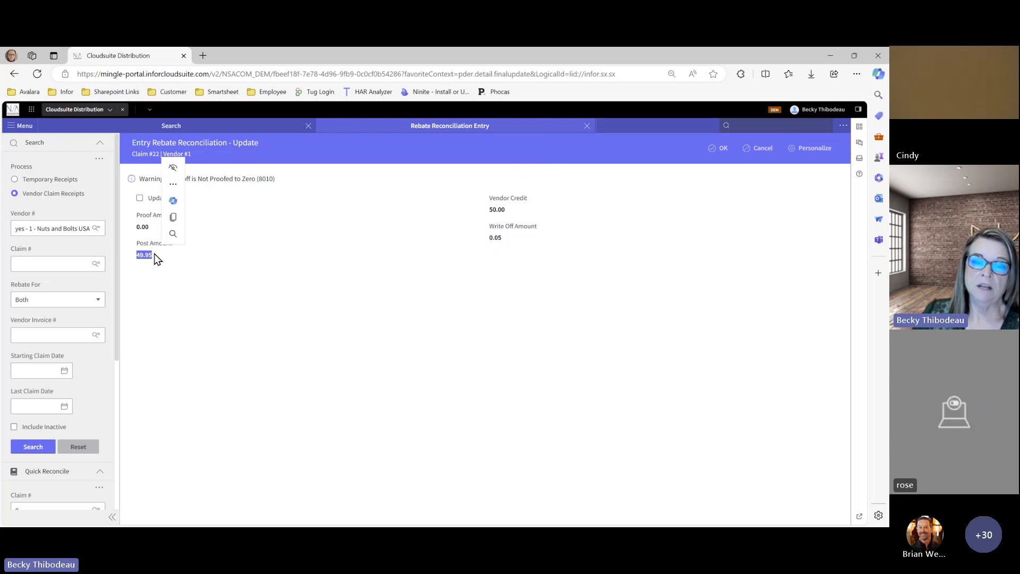
{"action": "left_click", "coordinate": [154, 284]}
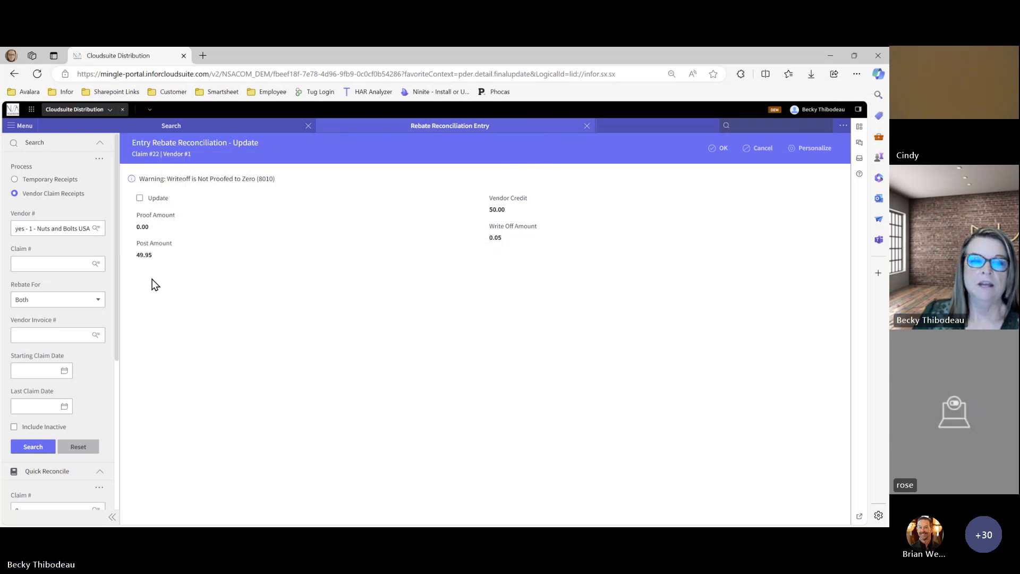
- Enable Update for claim 22, confirm it and open the journal for period 04/24 with post date 4/24/2024
{"action": "left_click", "coordinate": [140, 200]}
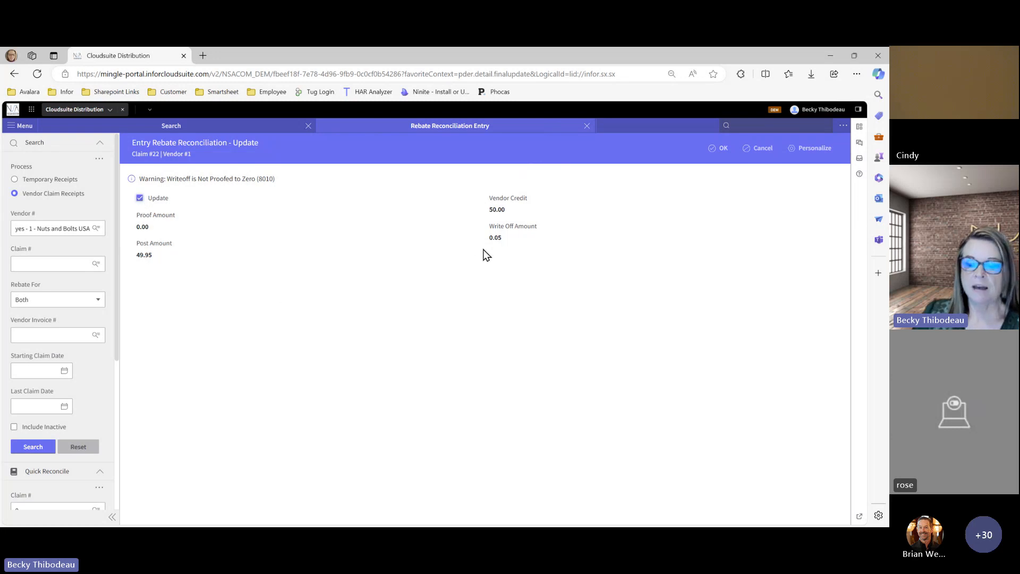
{"action": "left_click", "coordinate": [719, 150]}
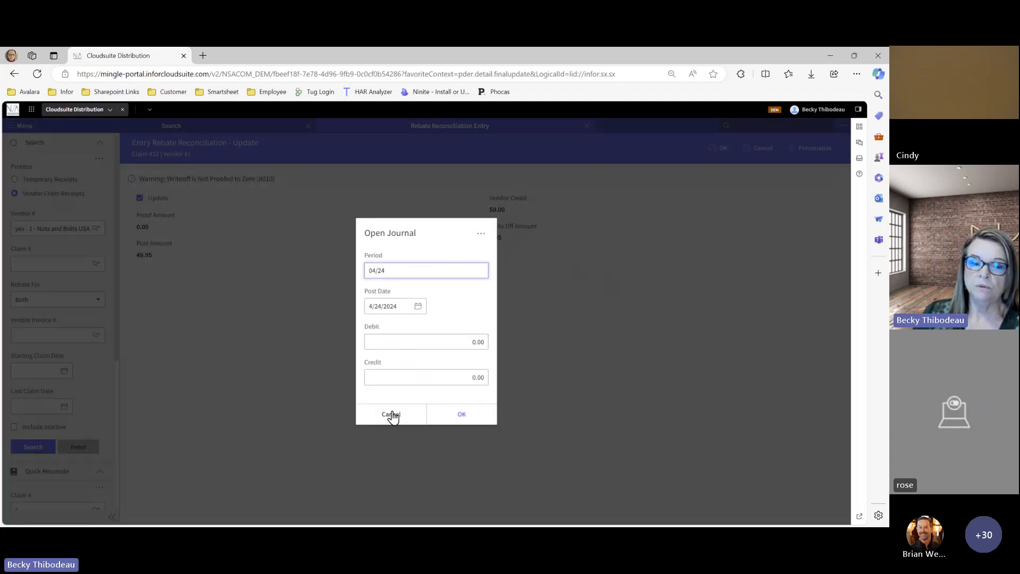
{"action": "left_click", "coordinate": [464, 414]}
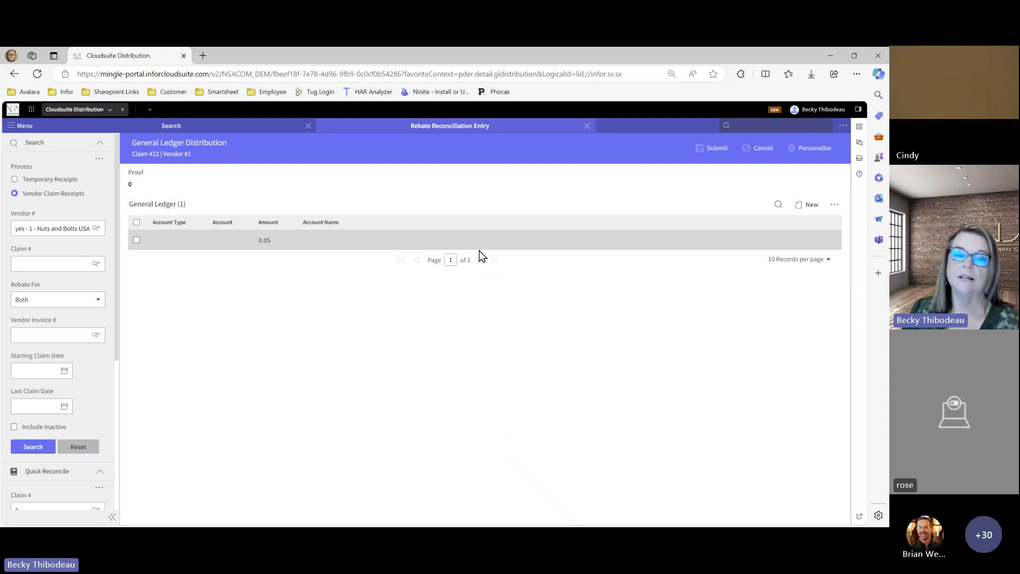
- Look up accounts by the key Rebate, assign Main Warehouse 10's Rebate Cost Adjustments account to the write-off entry and submit the general ledger distribution
{"action": "left_click", "coordinate": [136, 241]}
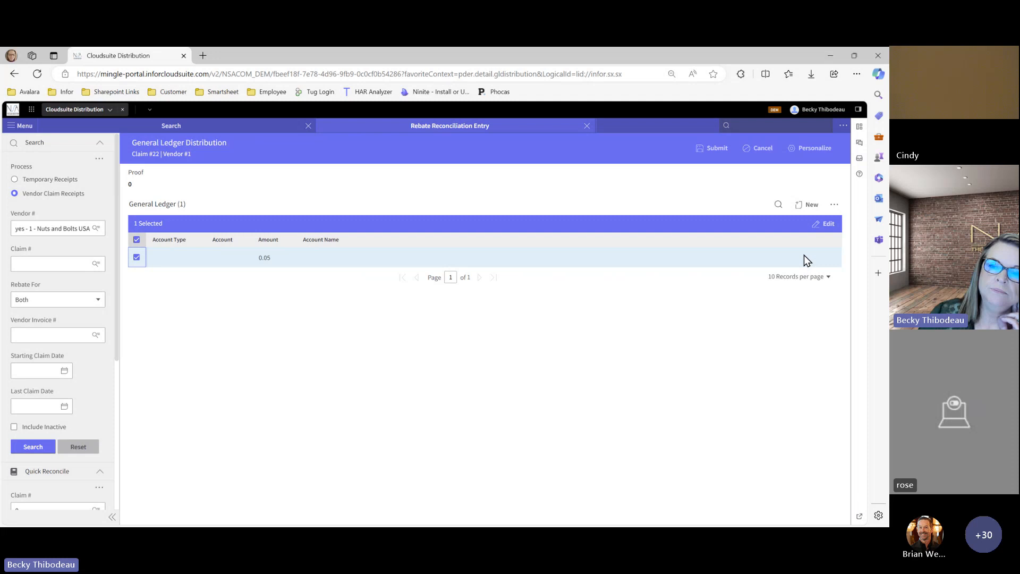
{"action": "left_click", "coordinate": [825, 223]}
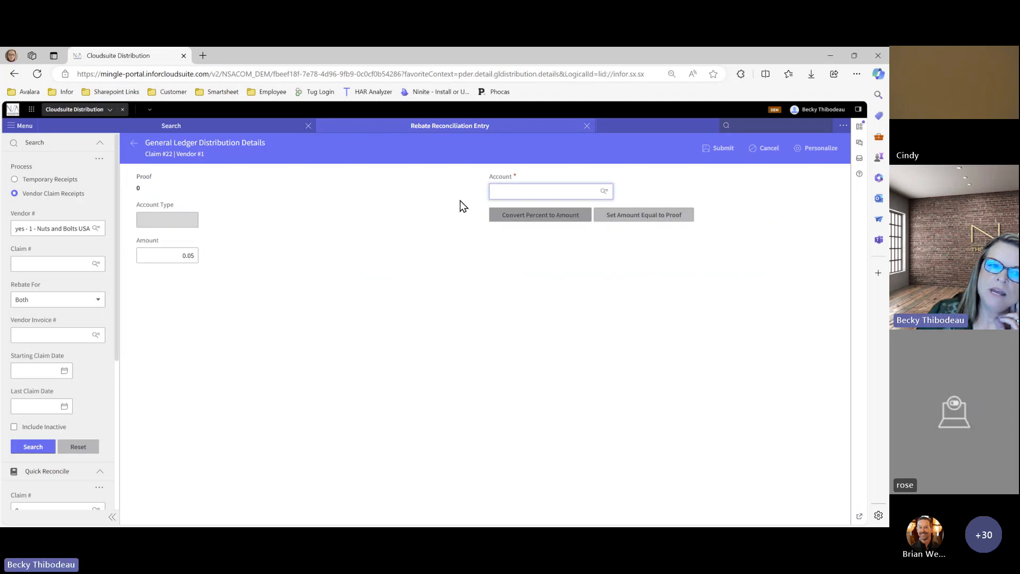
{"action": "left_click", "coordinate": [605, 191]}
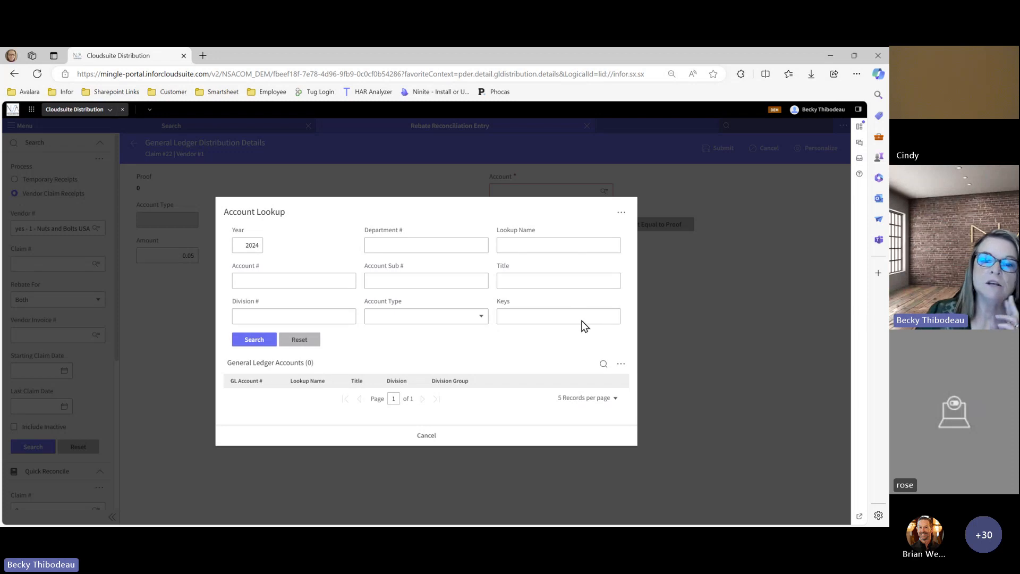
{"action": "left_click", "coordinate": [577, 317]}
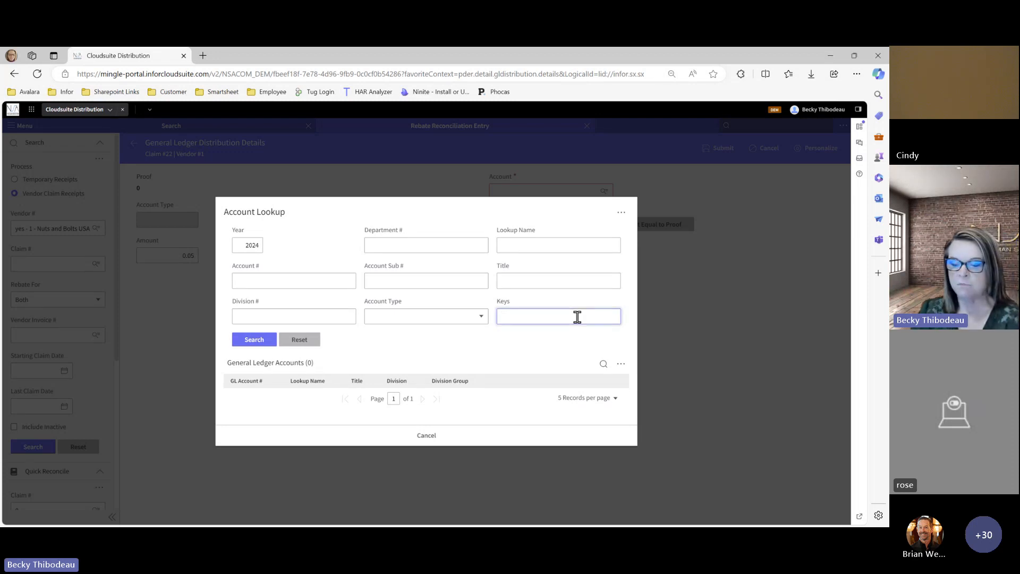
{"action": "type", "text": "Rebate"}
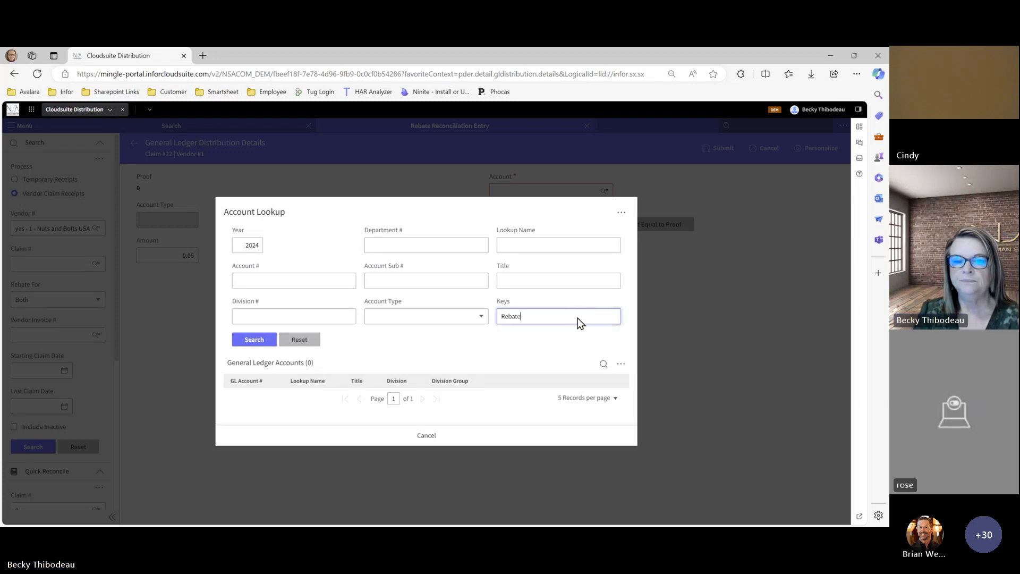
{"action": "key", "text": "Return"}
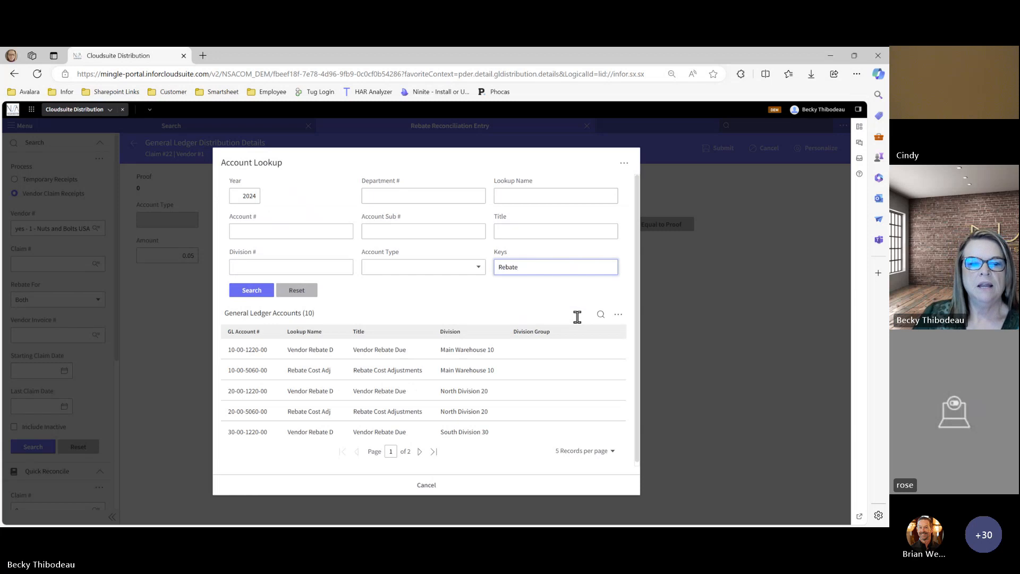
{"action": "left_click", "coordinate": [235, 371]}
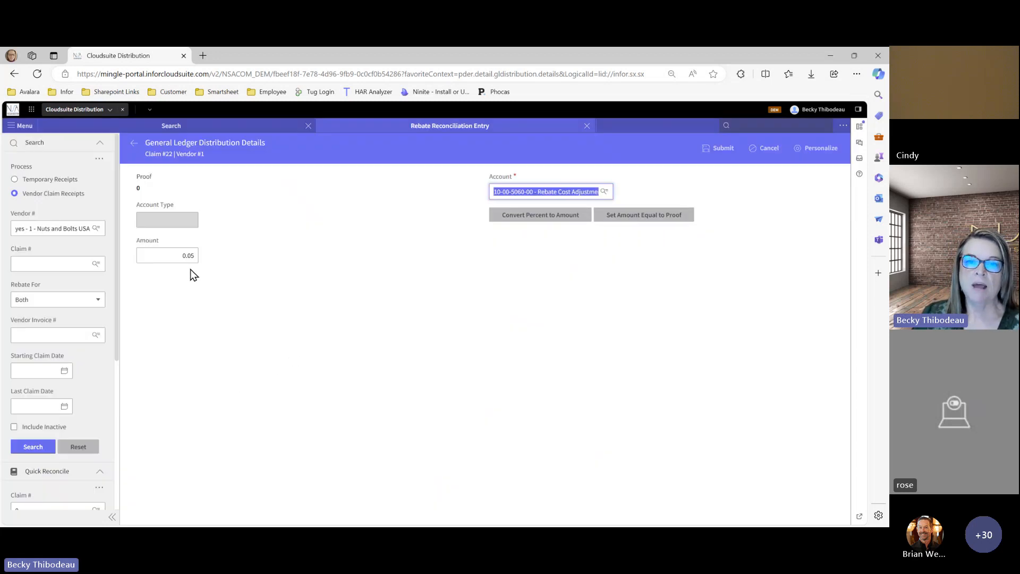
{"action": "left_click", "coordinate": [708, 153]}
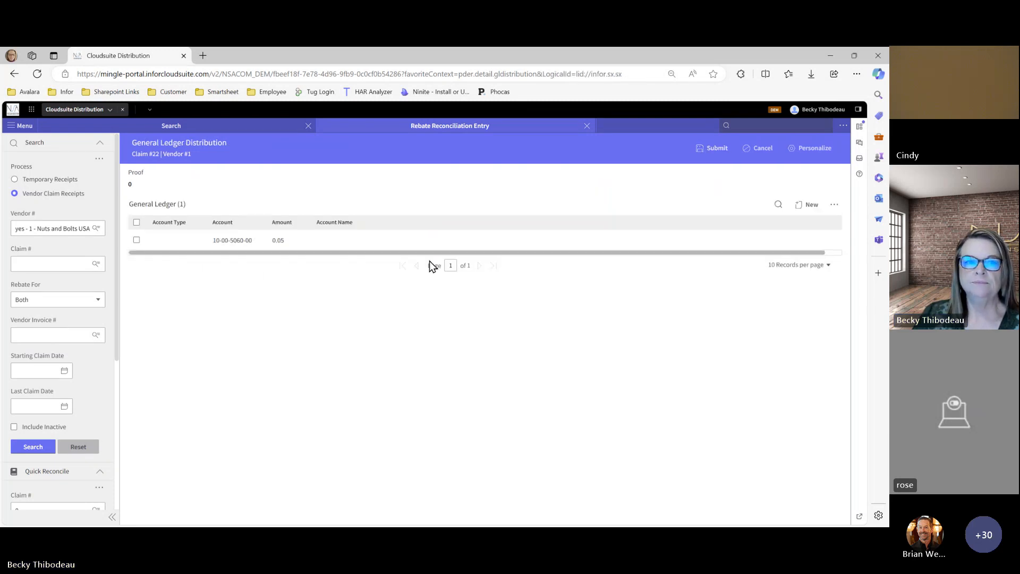
{"action": "left_click", "coordinate": [709, 145]}
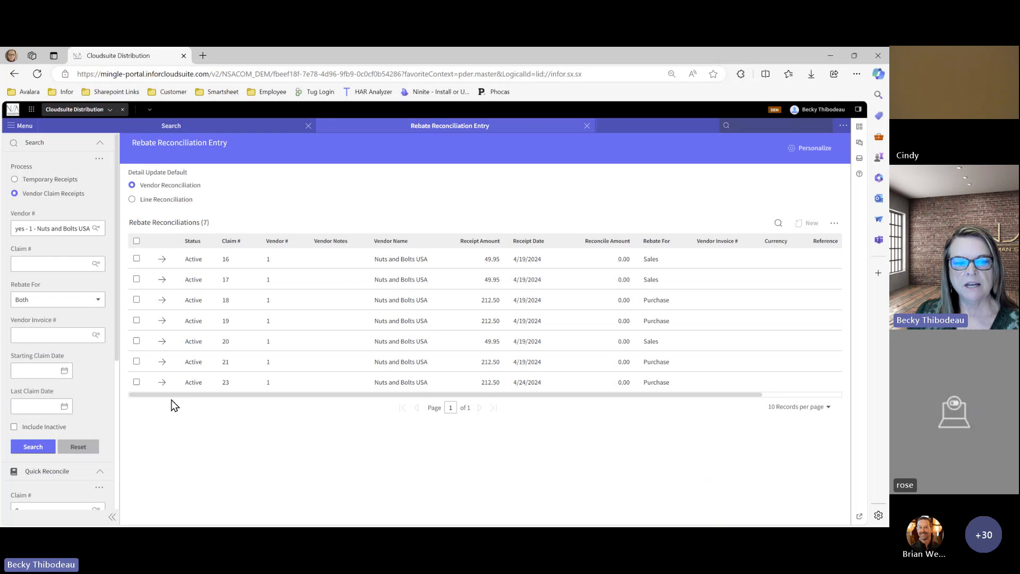
- Start a new vendor receipt for claim 23 with status Update and a receipt amount of 212.50
{"action": "left_click", "coordinate": [160, 386]}
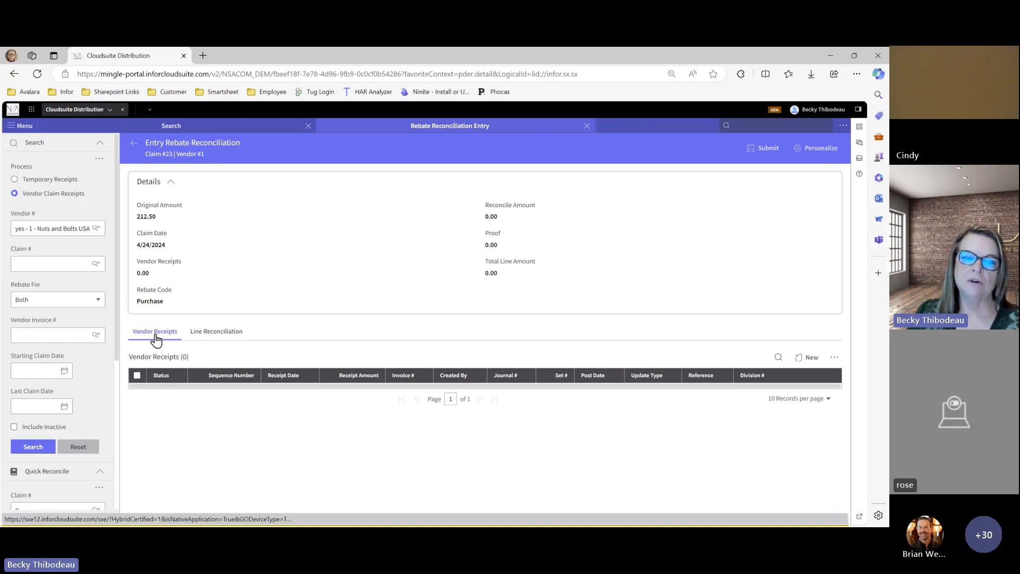
{"action": "left_click", "coordinate": [810, 357]}
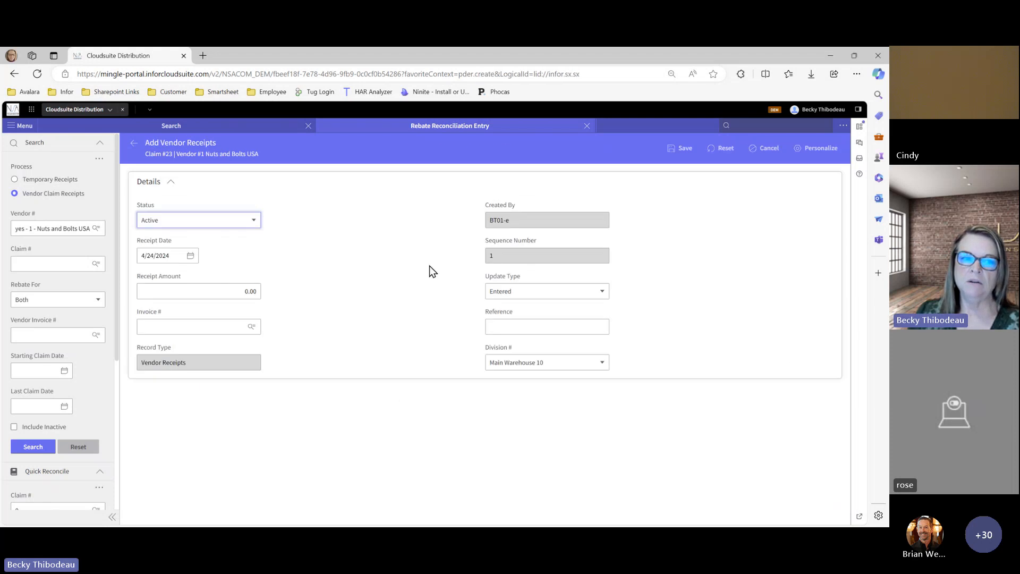
{"action": "left_click", "coordinate": [164, 221]}
{"action": "left_click", "coordinate": [164, 276]}
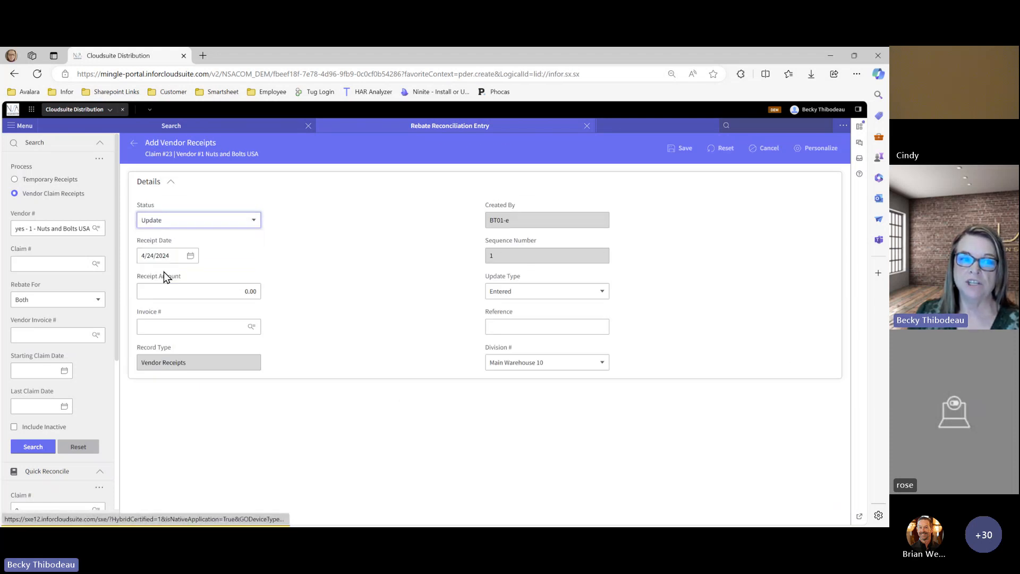
{"action": "left_click", "coordinate": [233, 291]}
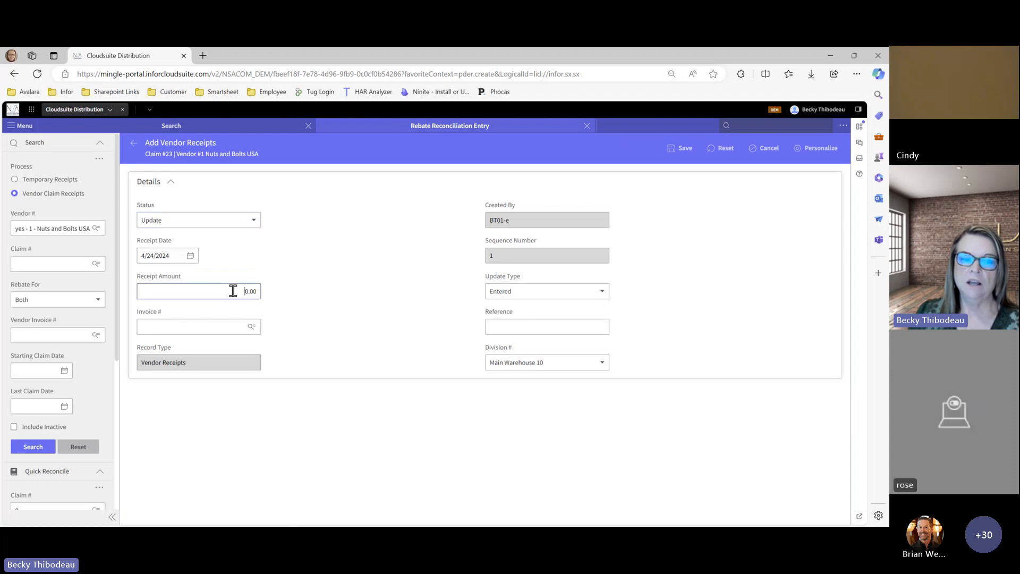
{"action": "type", "text": "4"}
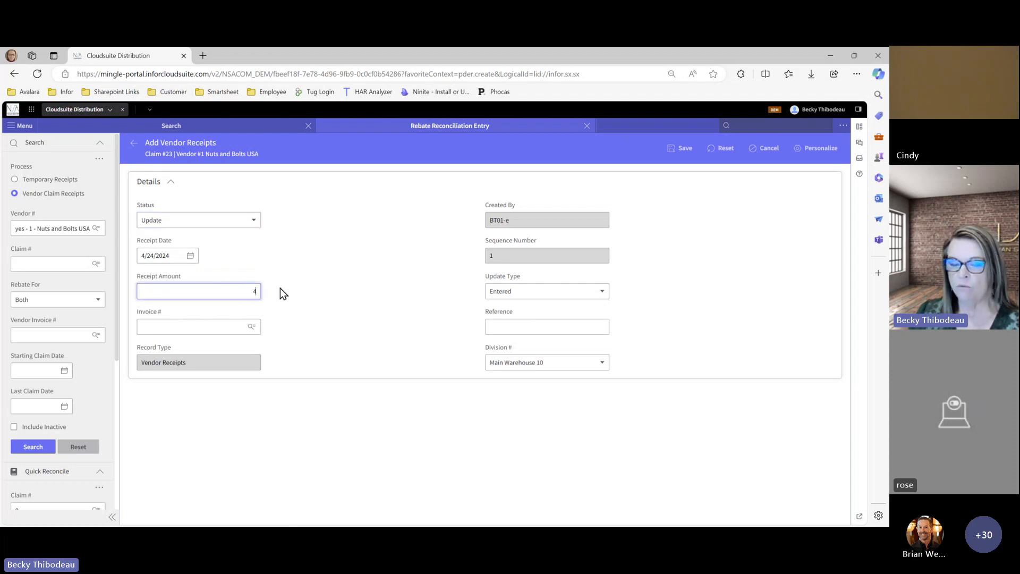
{"action": "type", "text": "1"}
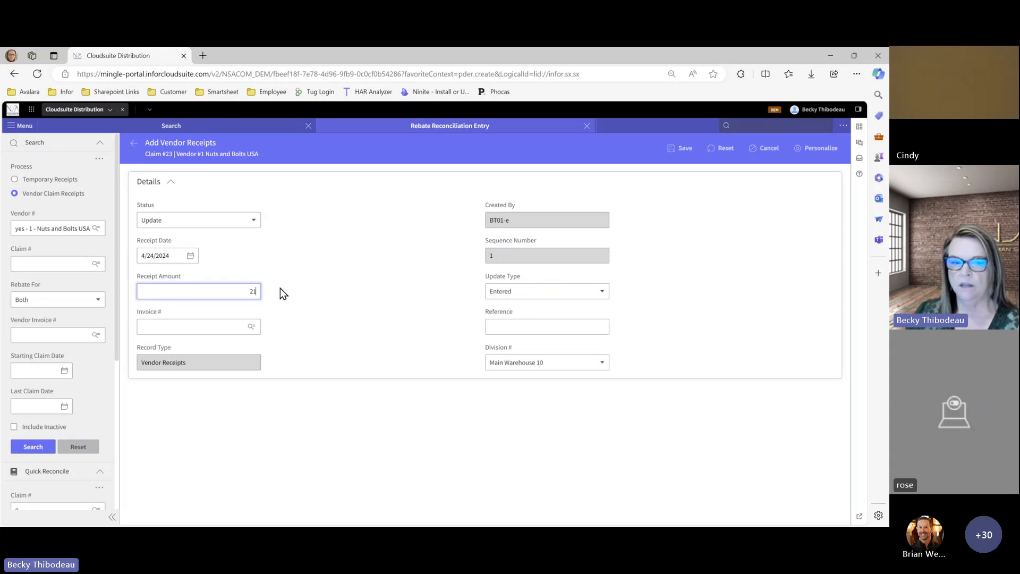
{"action": "type", "text": "2.50"}
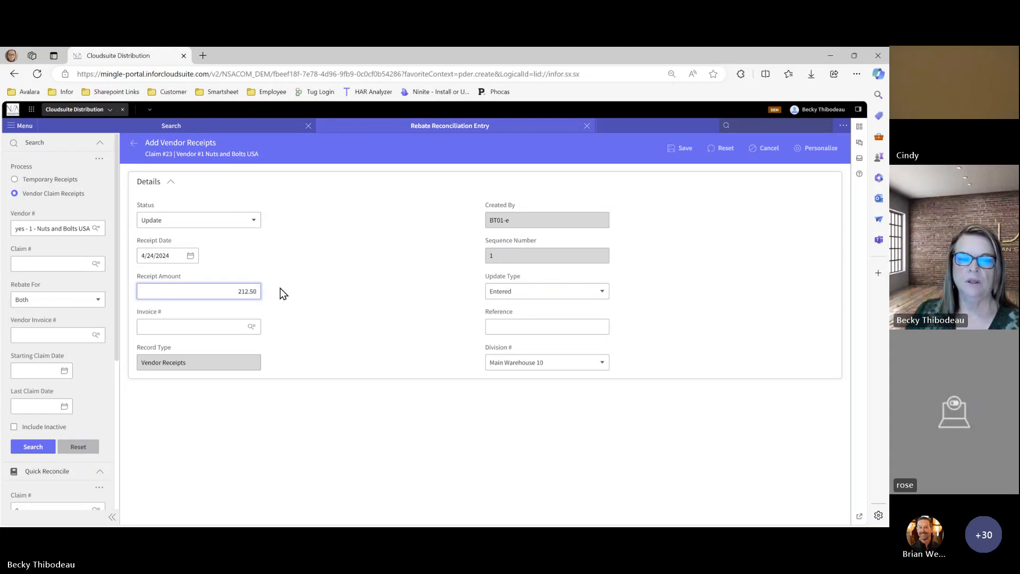
- Enter invoice number 42424-2 on claim 23's vendor receipt and save the receipt
{"action": "left_click", "coordinate": [214, 325]}
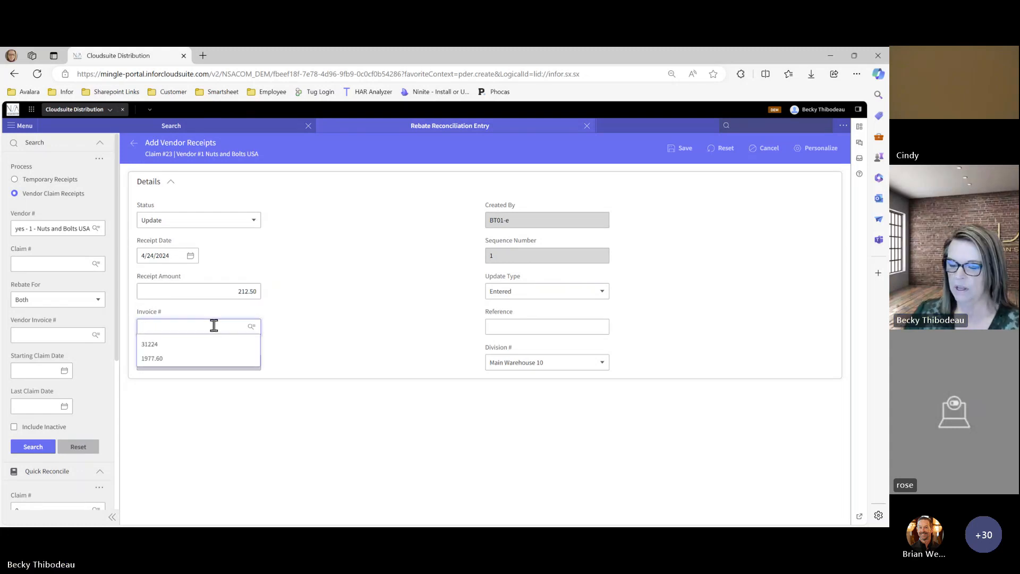
{"action": "type", "text": "424"}
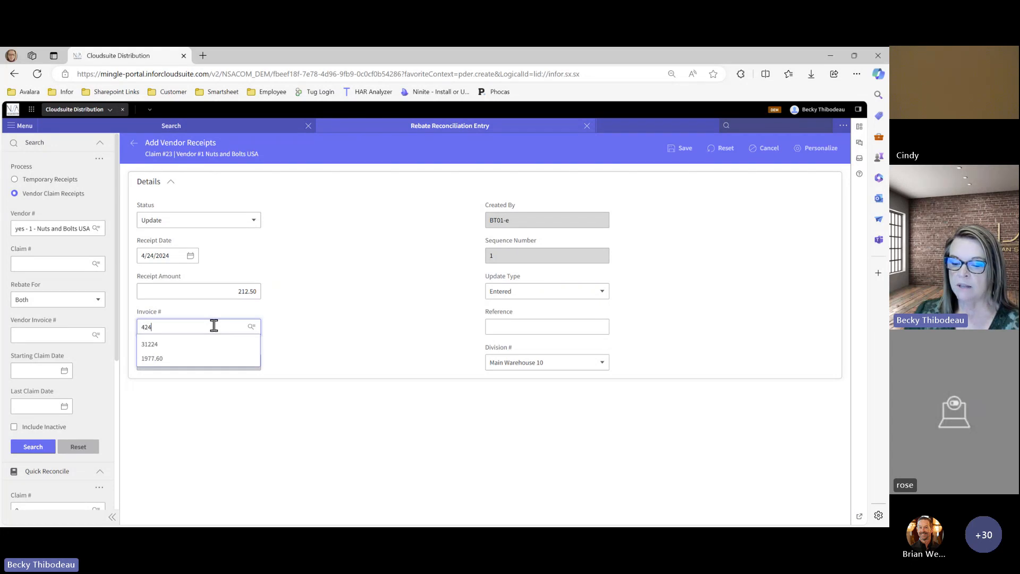
{"action": "type", "text": "24"}
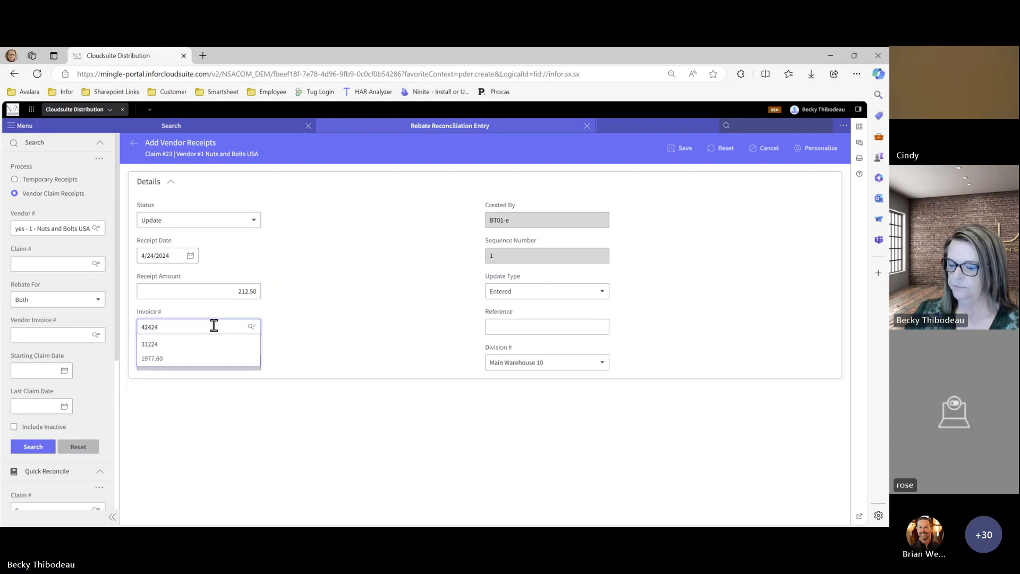
{"action": "type", "text": "-2"}
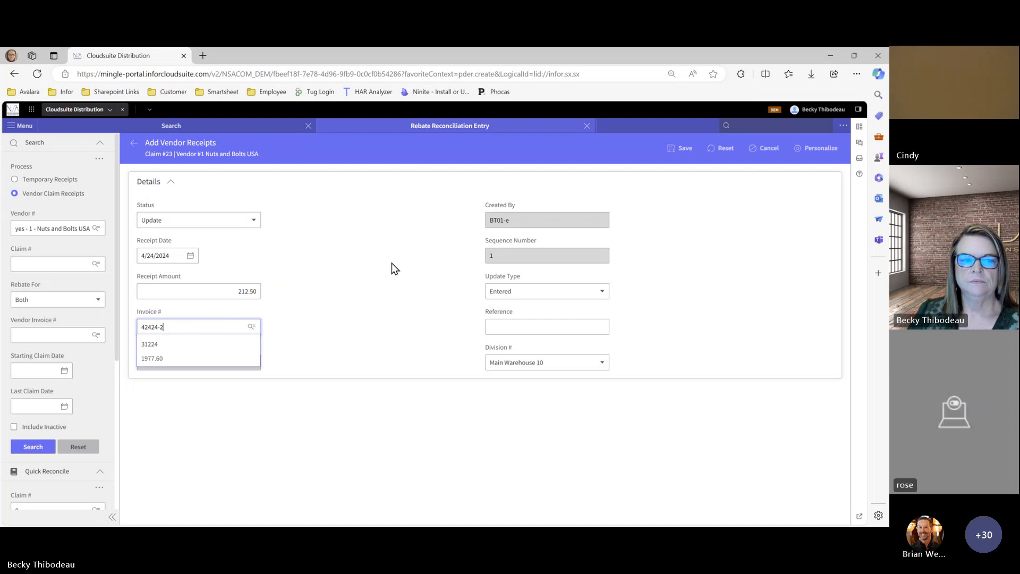
{"action": "left_click", "coordinate": [391, 262]}
{"action": "left_click", "coordinate": [692, 152]}
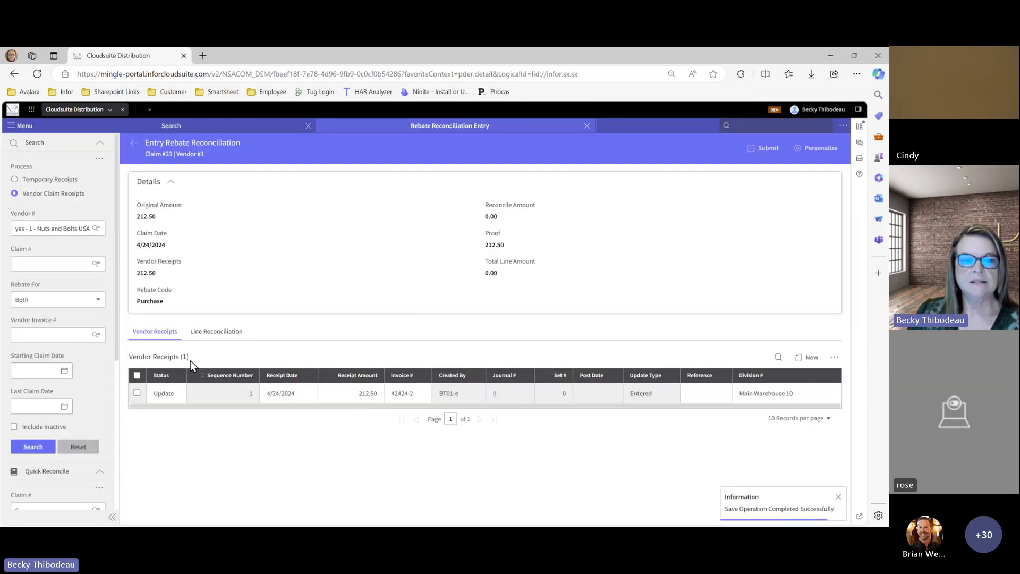
- Update the status of all five line reconciliation records of claim 23 and review the claim's details and lines
{"action": "left_click", "coordinate": [218, 332]}
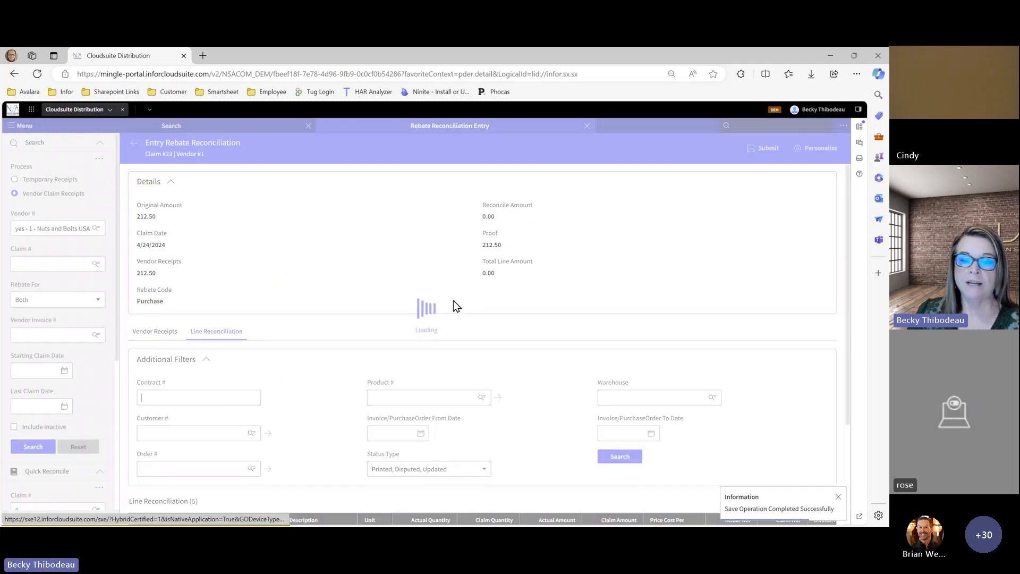
{"action": "scroll", "coordinate": [456, 305], "scroll_direction": "down", "scroll_amount": 3}
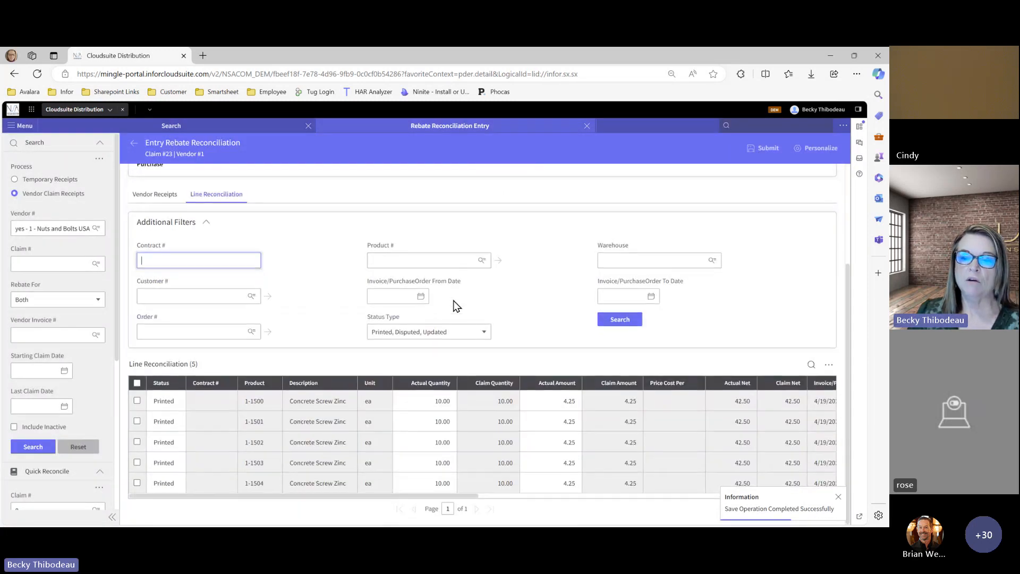
{"action": "left_click", "coordinate": [137, 383]}
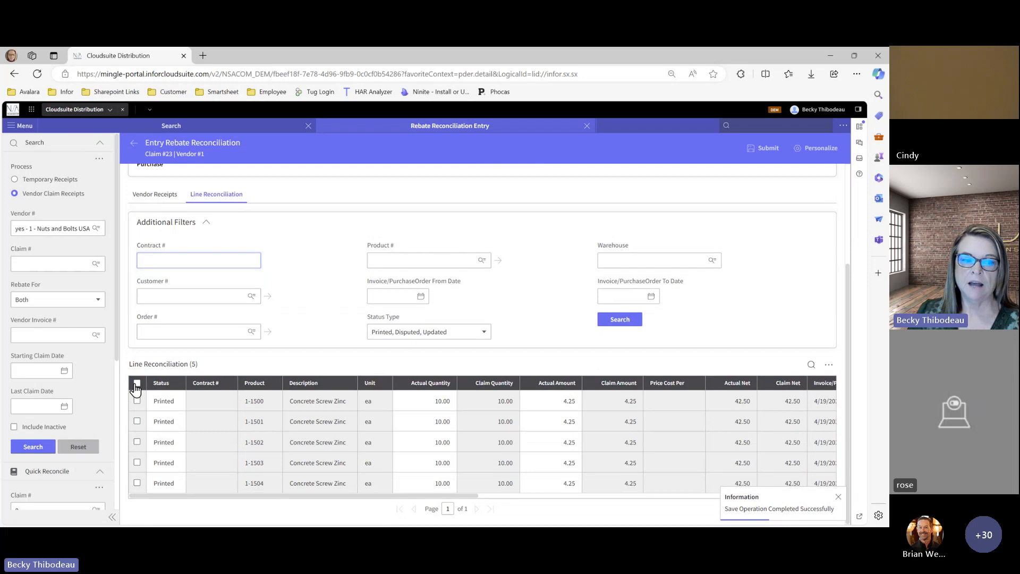
{"action": "left_click", "coordinate": [812, 384]}
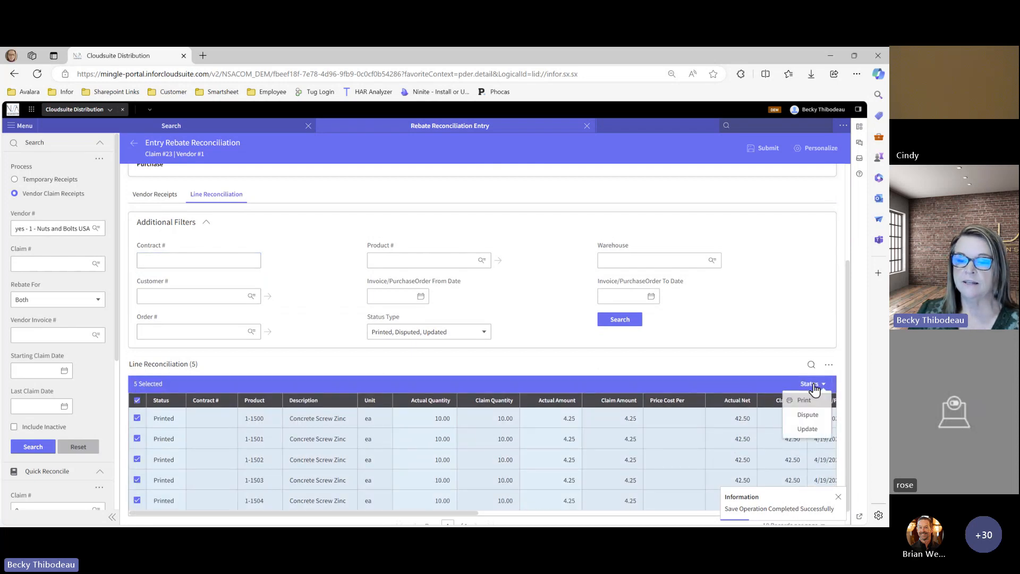
{"action": "left_click", "coordinate": [808, 430]}
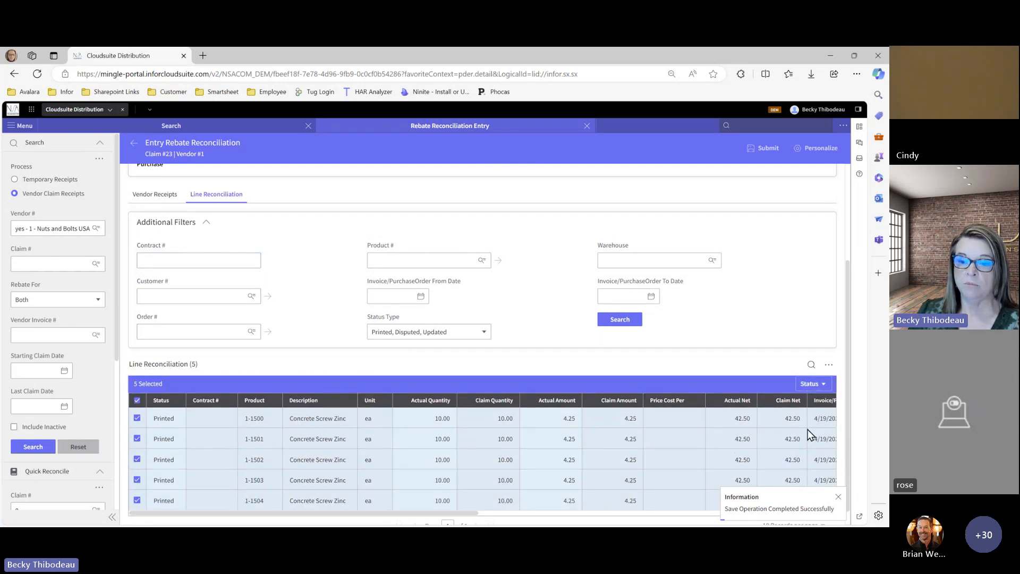
{"action": "scroll", "coordinate": [543, 337], "scroll_direction": "up", "scroll_amount": 3}
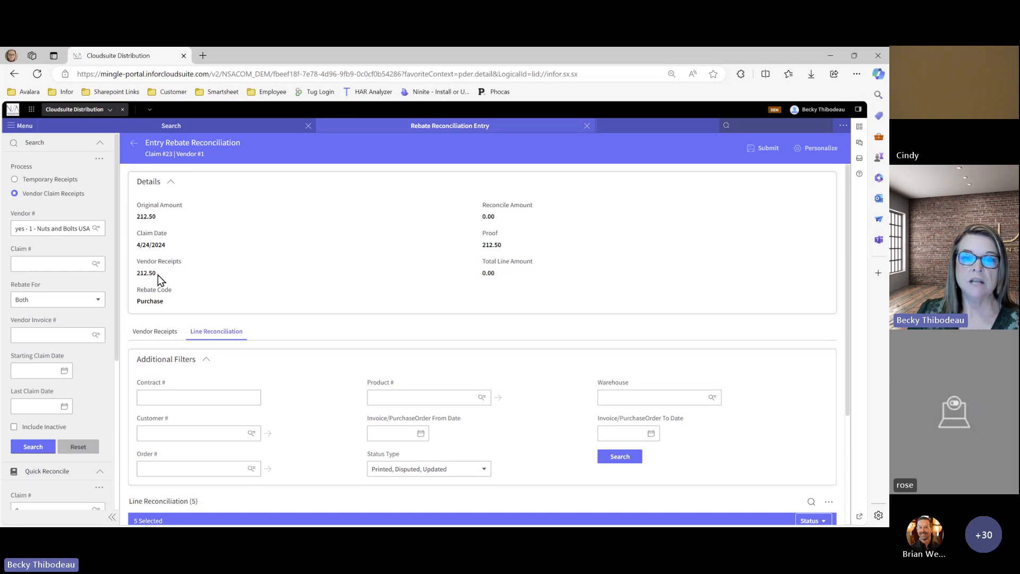
{"action": "scroll", "coordinate": [260, 256], "scroll_direction": "down", "scroll_amount": 3}
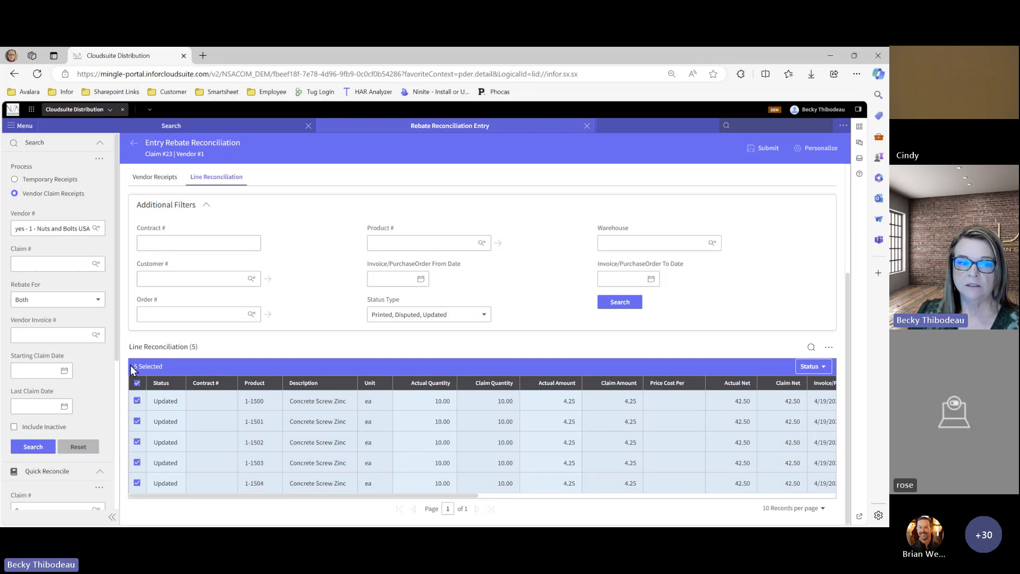
- Return to the reconciliation list, select claims 23, 21 and 18, and submit them together for the final update
{"action": "left_click", "coordinate": [134, 143]}
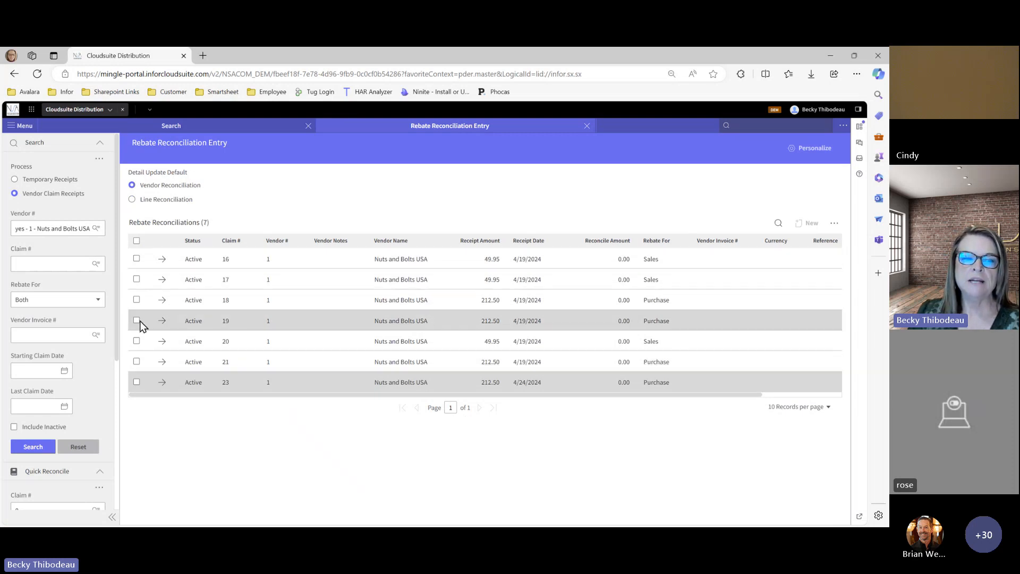
{"action": "left_click", "coordinate": [136, 383]}
{"action": "left_click", "coordinate": [137, 379]}
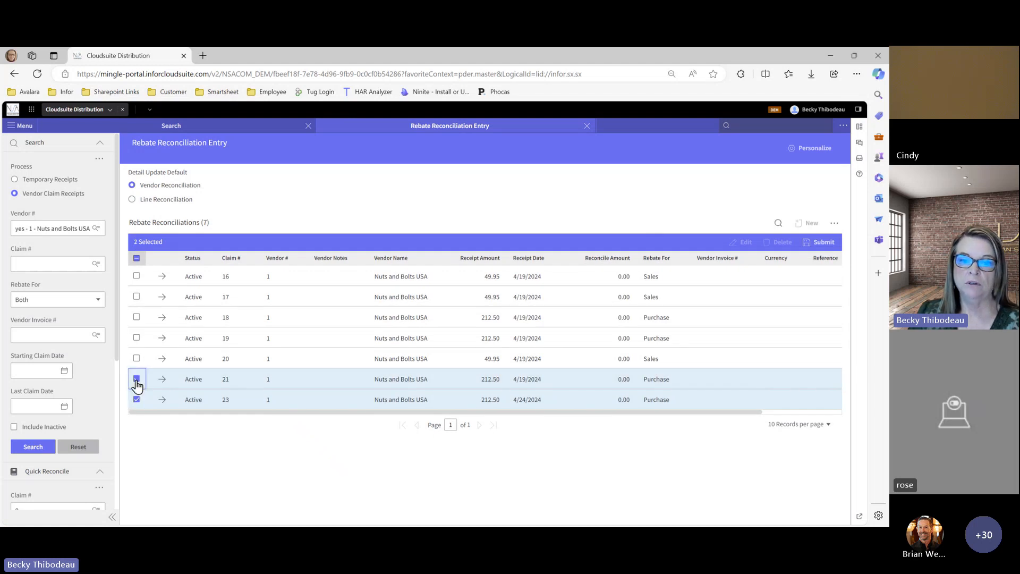
{"action": "left_click", "coordinate": [137, 318]}
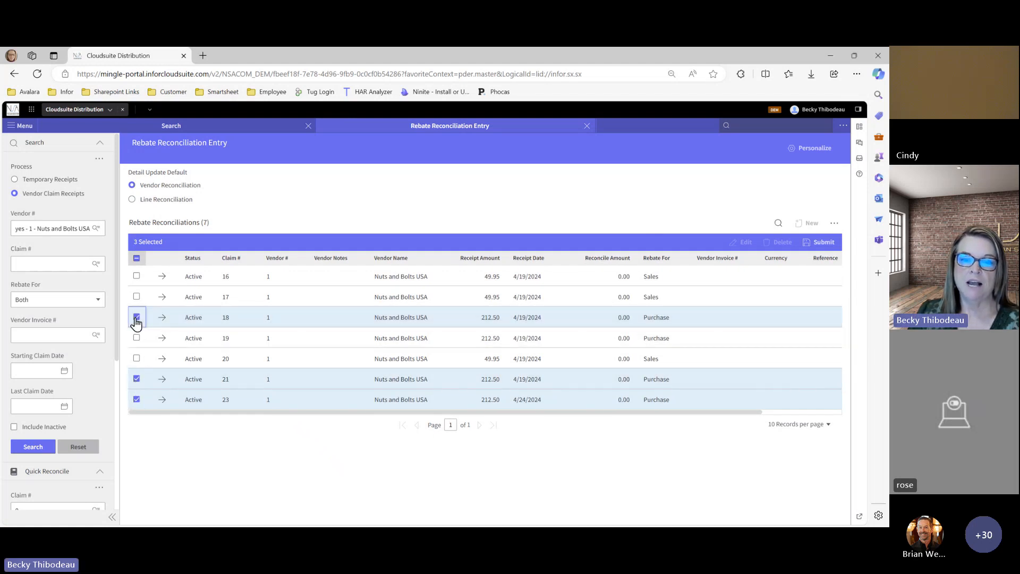
{"action": "left_click", "coordinate": [823, 244]}
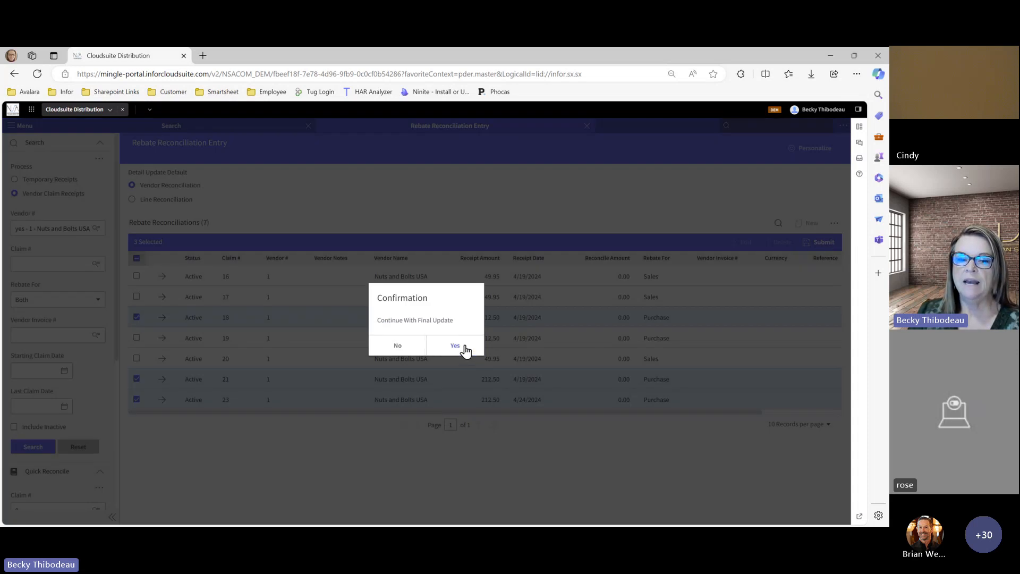
{"action": "left_click", "coordinate": [472, 349]}
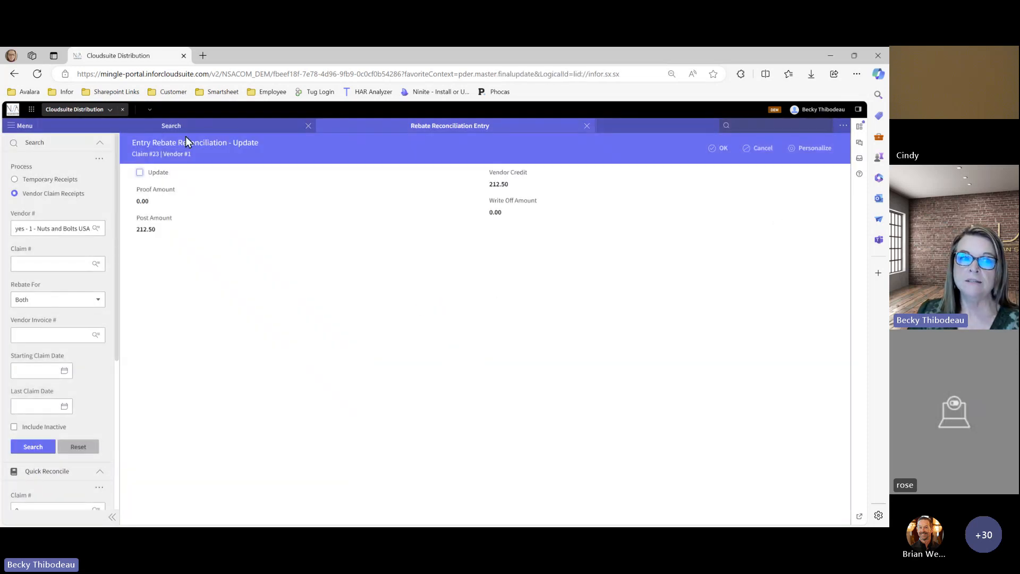
- Enable Update for claim 23, confirm it and open its journal with the default values
{"action": "left_click", "coordinate": [141, 173]}
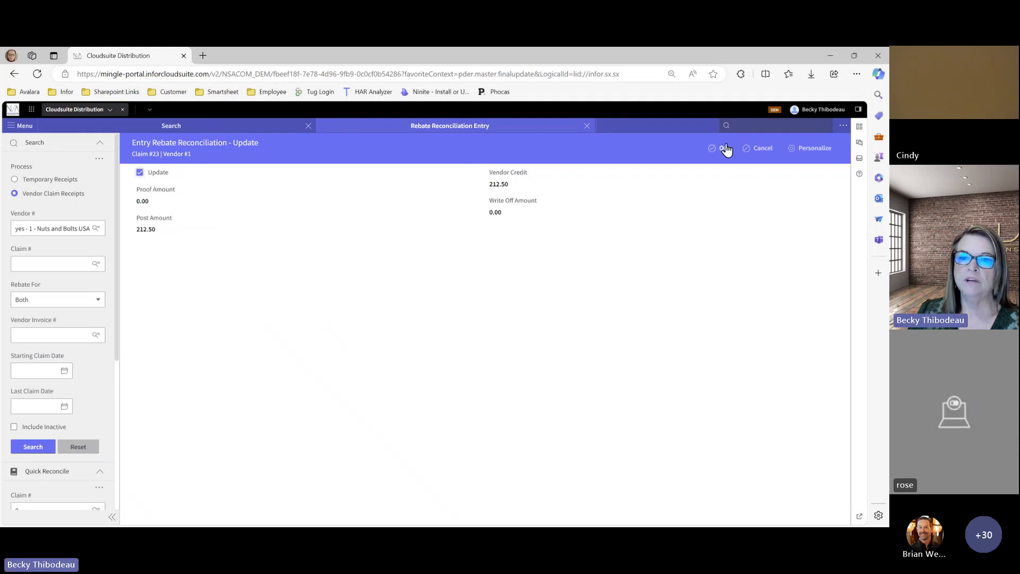
{"action": "left_click", "coordinate": [722, 148]}
{"action": "left_click", "coordinate": [463, 416]}
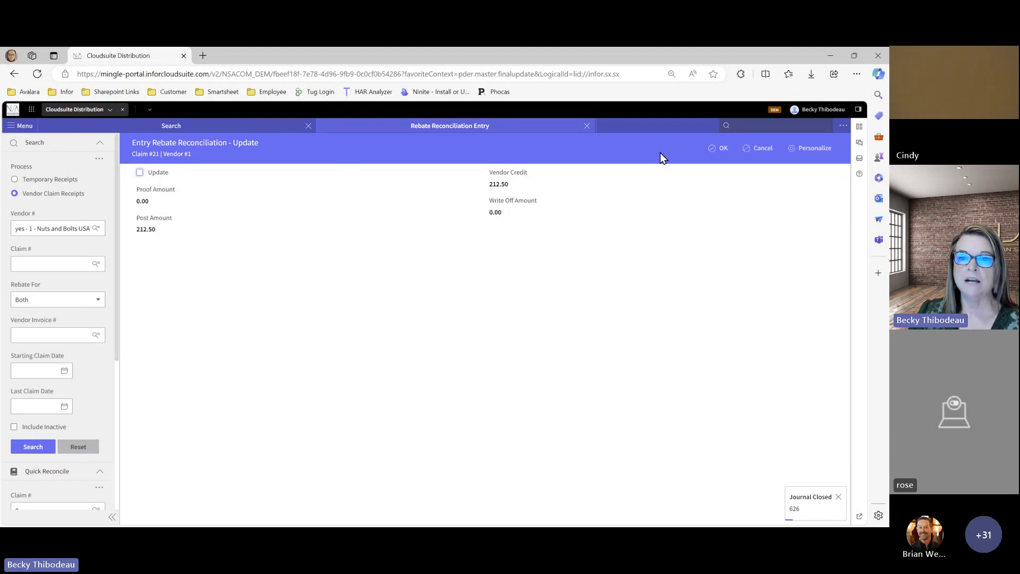
- Enable Update for claim 21, confirm it and accept the default journal values
{"action": "left_click", "coordinate": [140, 173]}
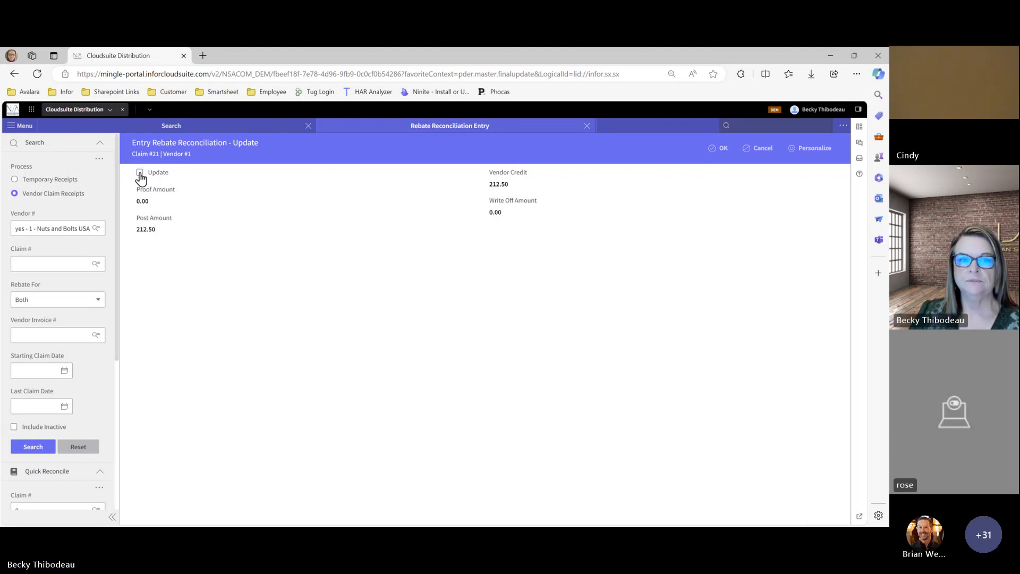
{"action": "left_click", "coordinate": [710, 149]}
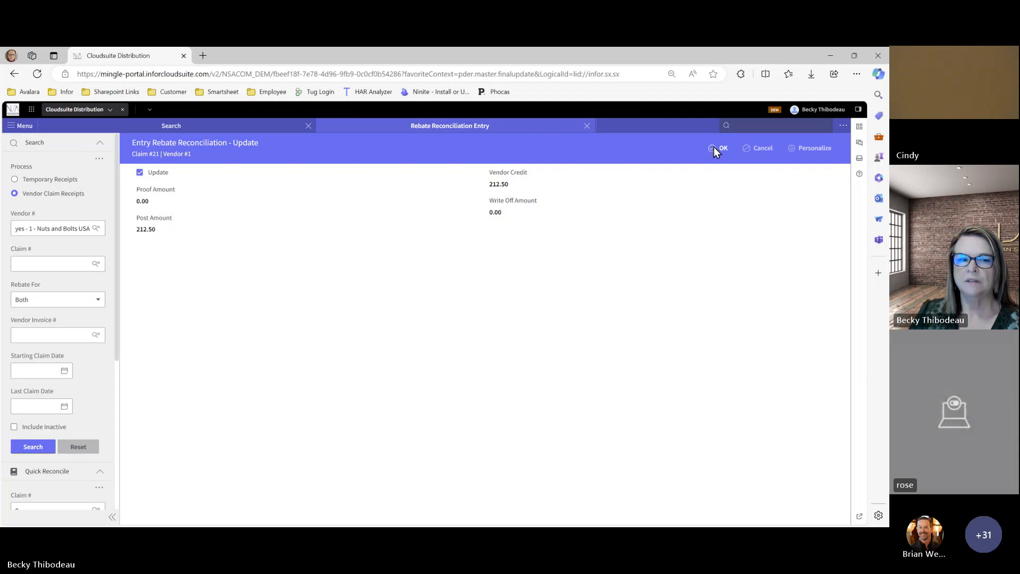
{"action": "left_click", "coordinate": [467, 413]}
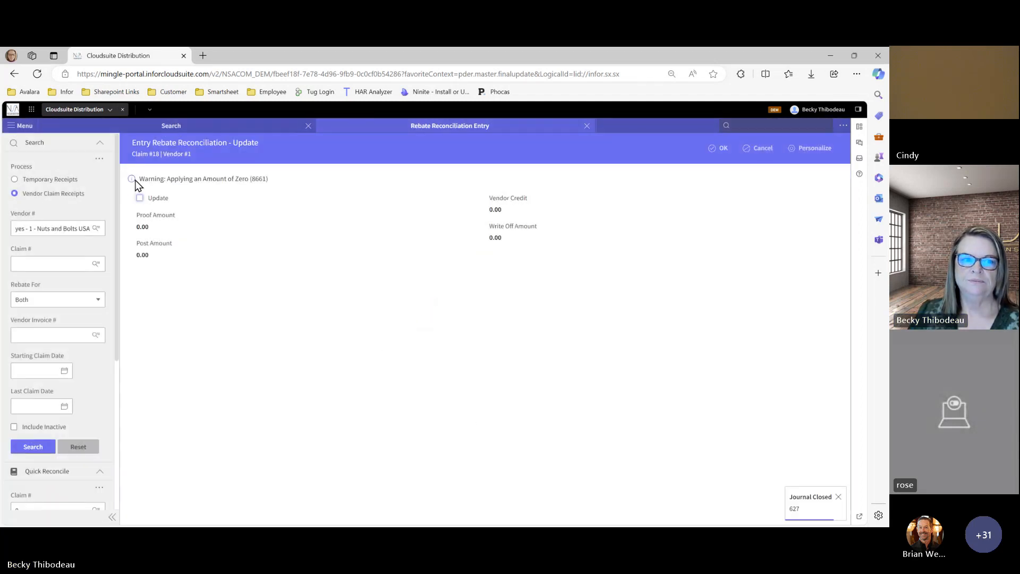
{"action": "left_click", "coordinate": [140, 198]}
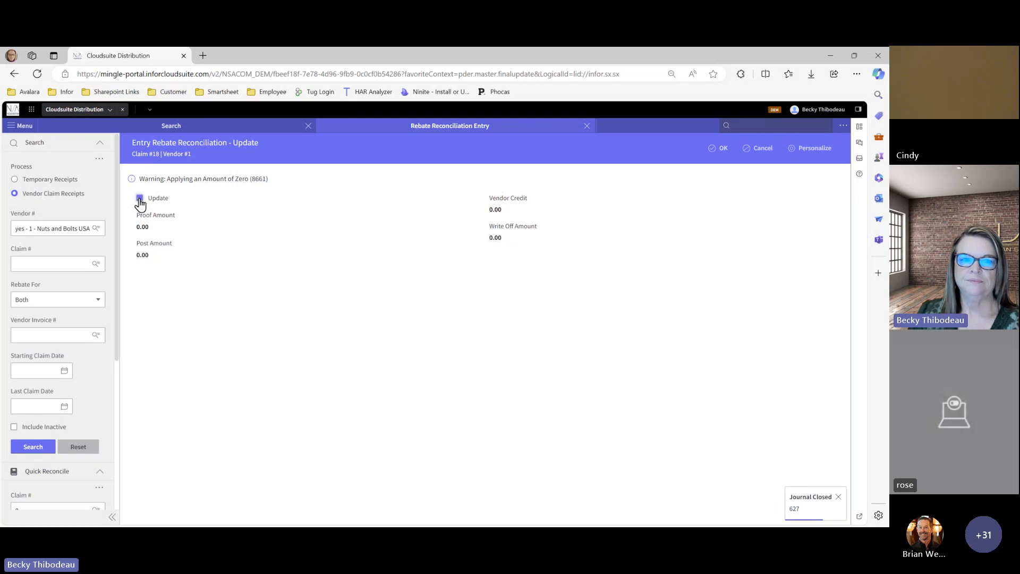
{"action": "left_click", "coordinate": [713, 148]}
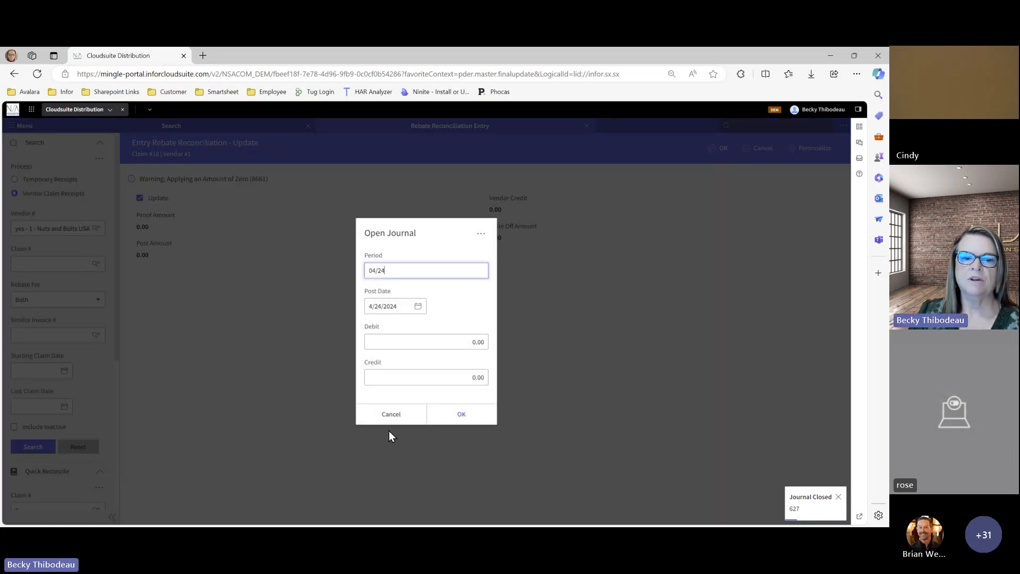
{"action": "left_click", "coordinate": [391, 415]}
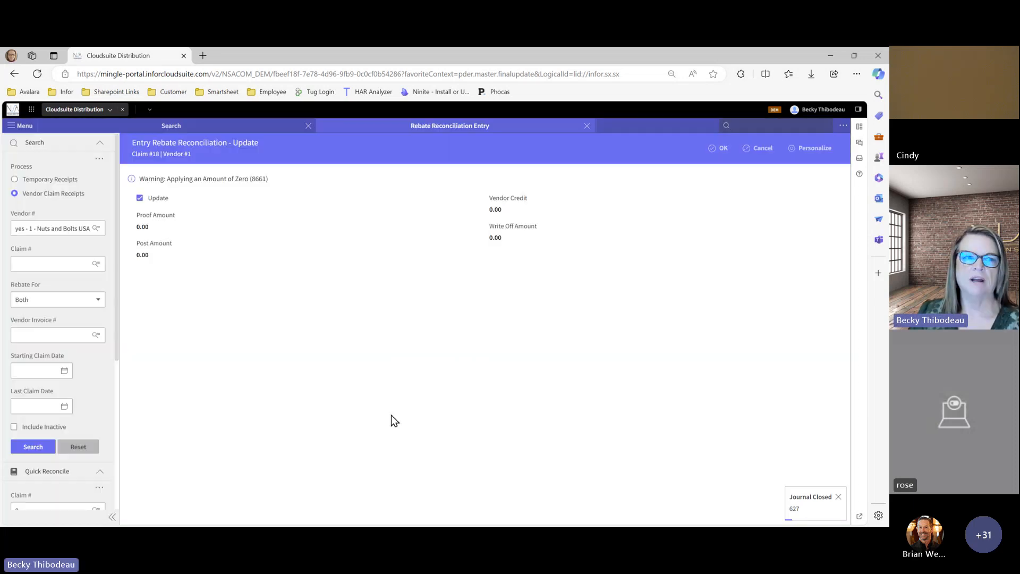
- Cancel claim 18's final update and return to the rebate reconciliation list
{"action": "left_click", "coordinate": [762, 150]}
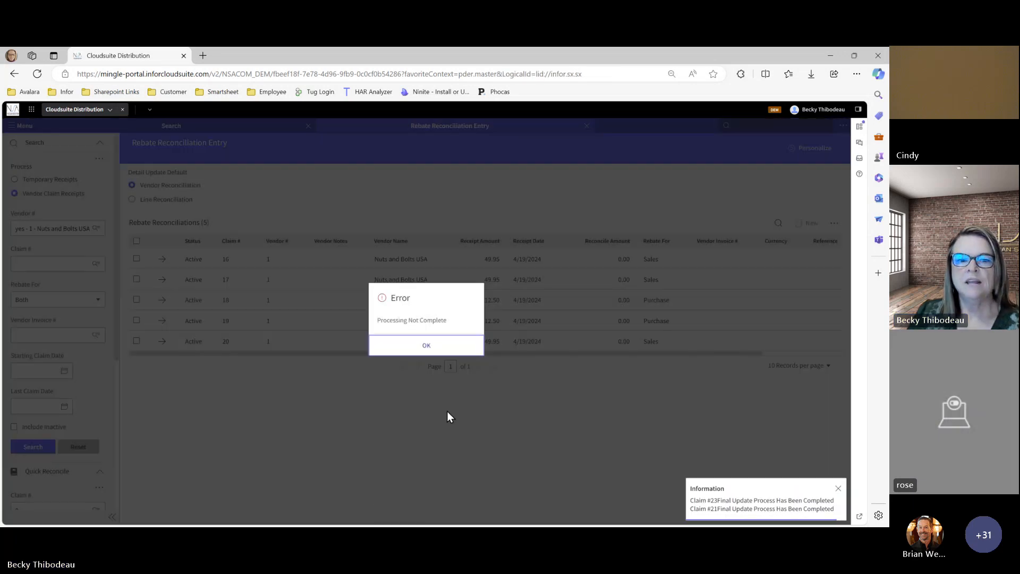
{"action": "left_click", "coordinate": [433, 347]}
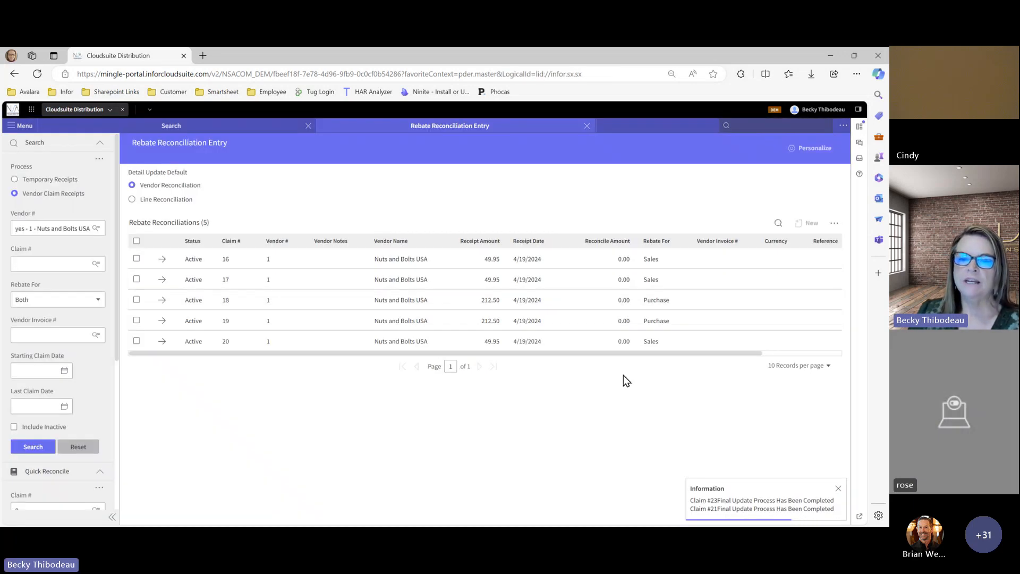